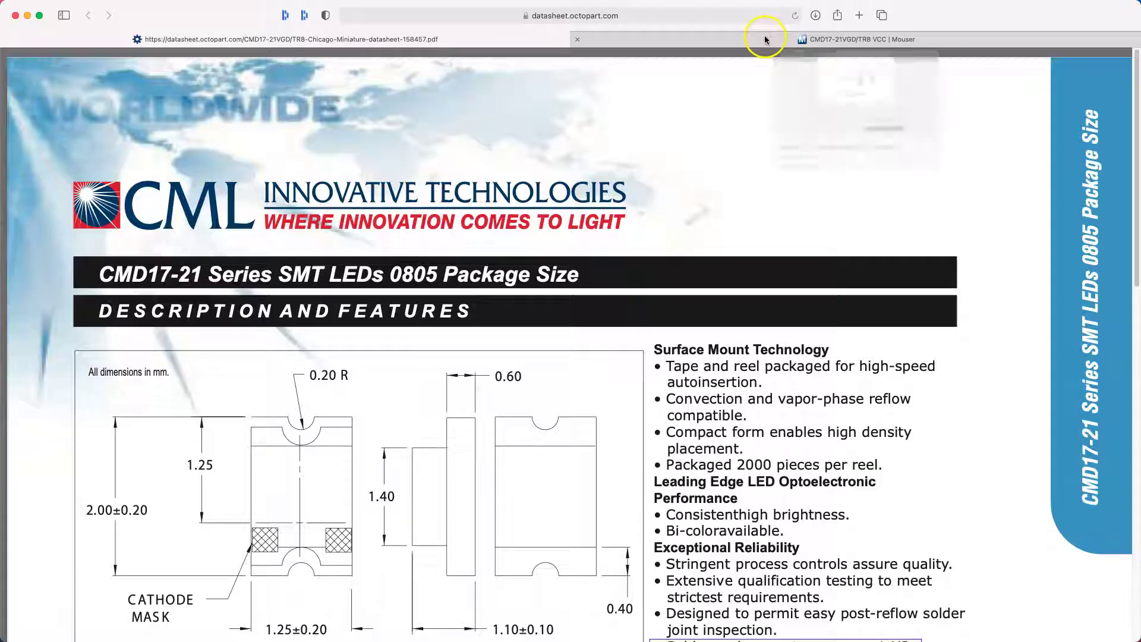
Step: Switch back to the Mouser tab showing the CMD17-21VGD/TR8 symbol and footprint preview
click(809, 85)
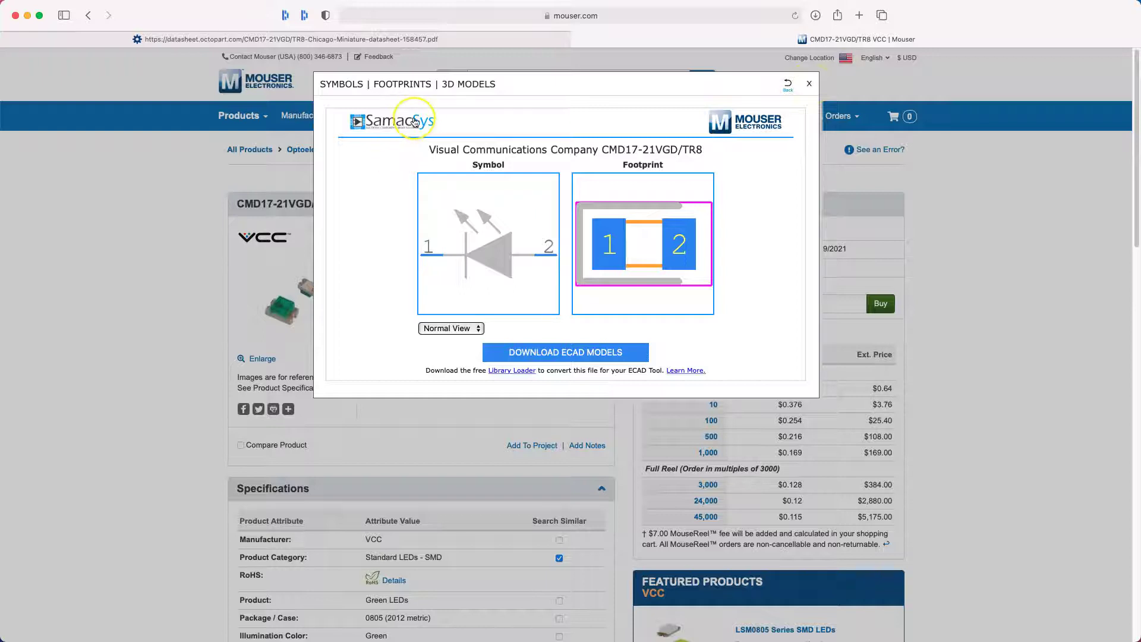
Step: Close the Symbols | Footprints | 3D Models dialog to reveal the CMD17-21VGD/TR8 product page
click(810, 84)
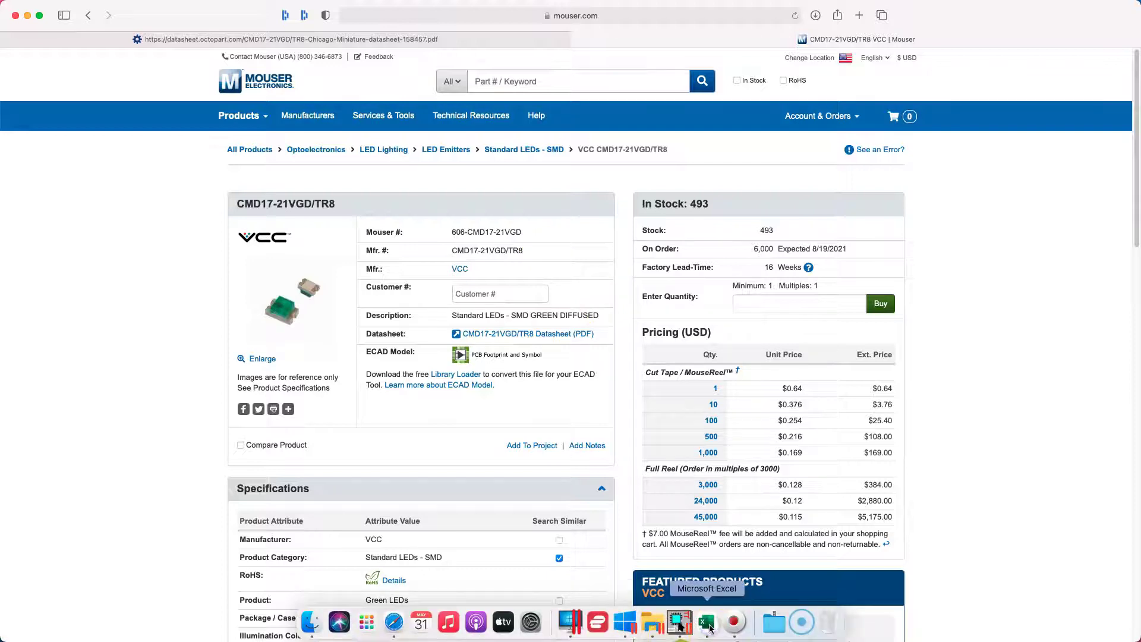
click(710, 627)
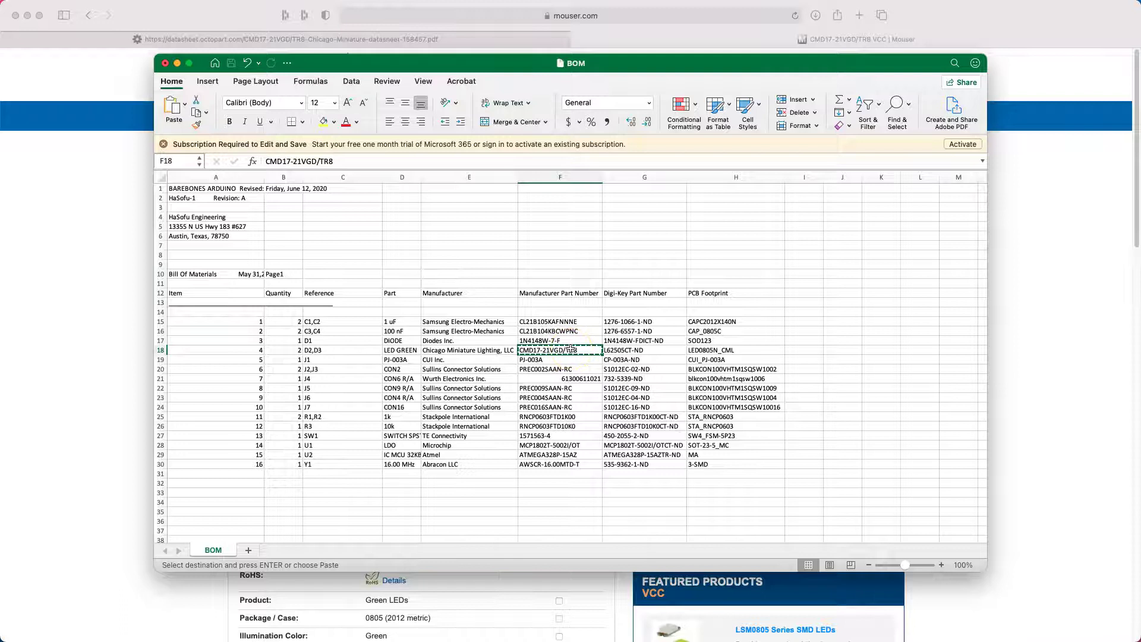
click(1015, 354)
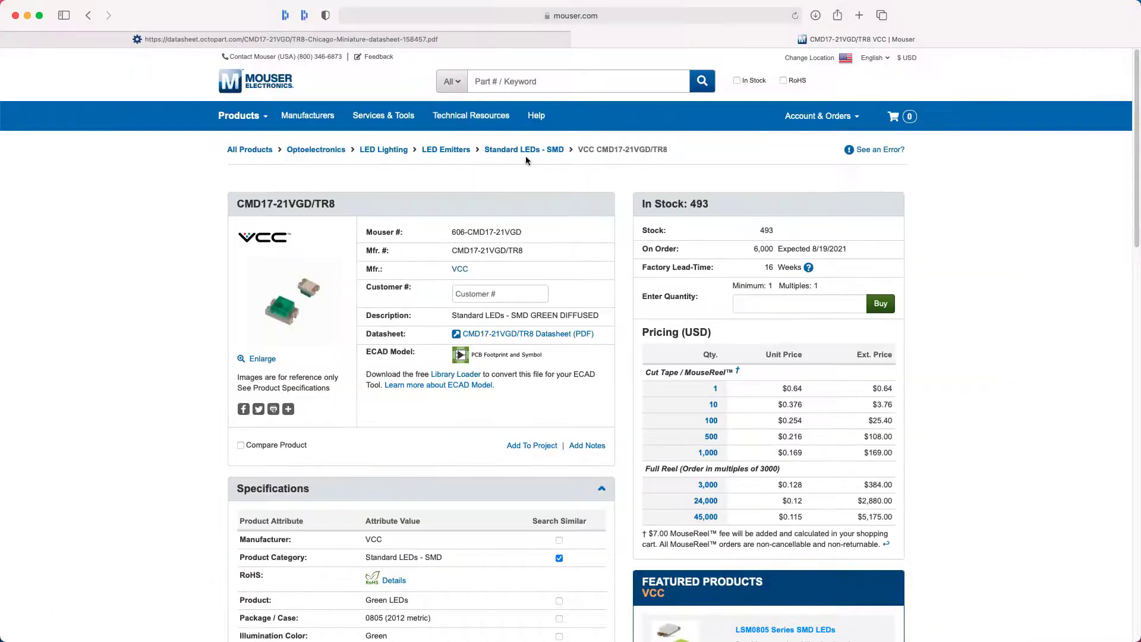
Step: Open the LED's PCB Footprint and Symbol preview and download its ECAD models
click(515, 296)
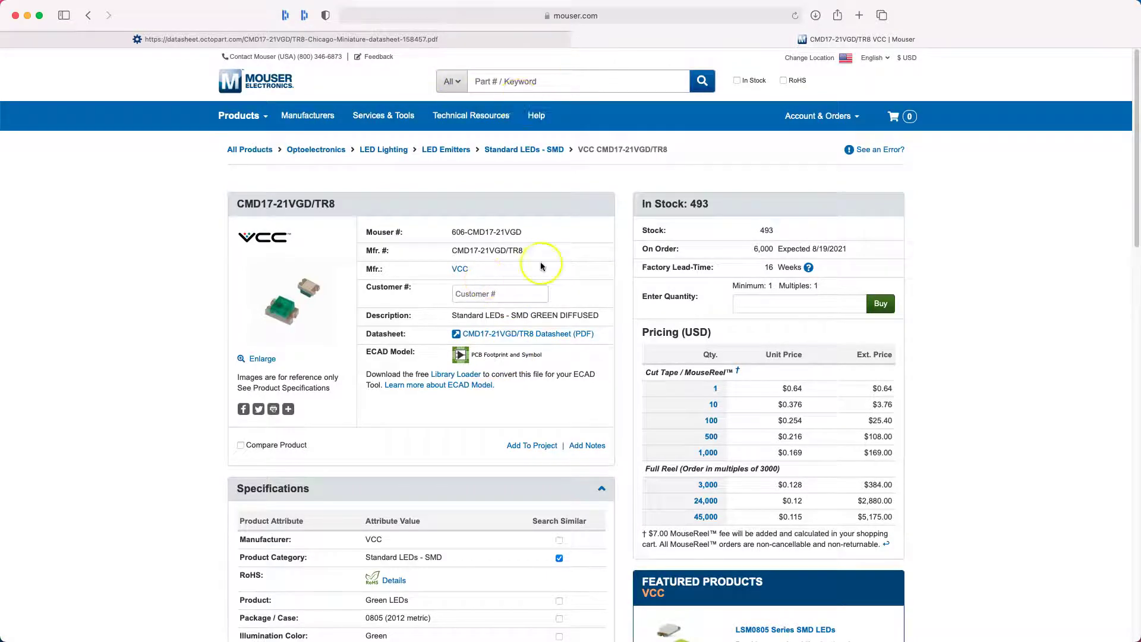
click(515, 358)
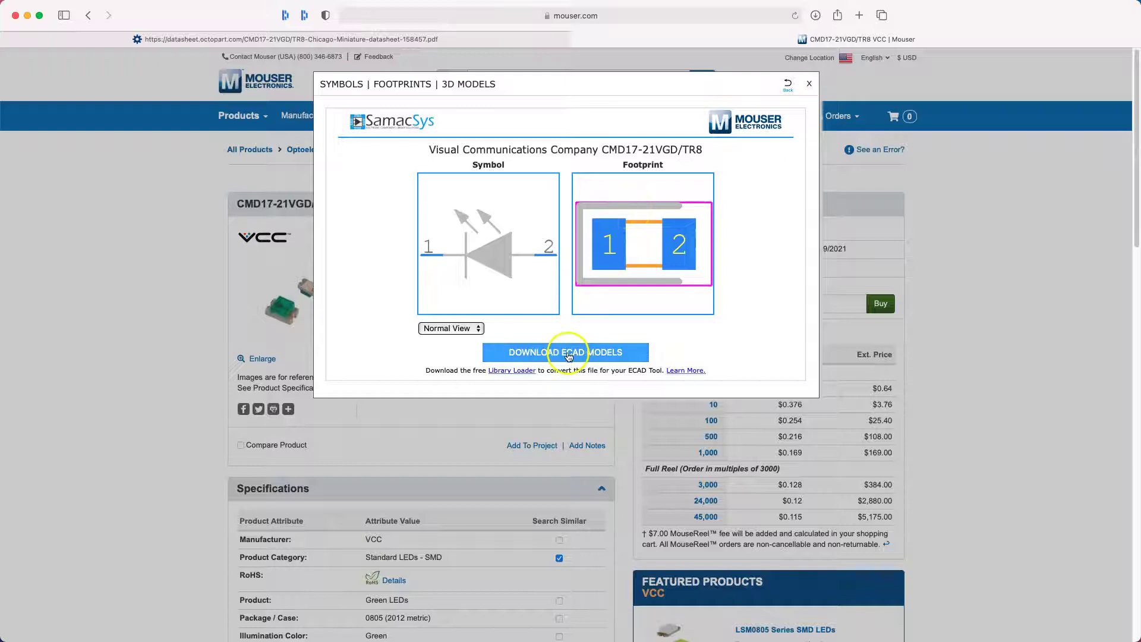
click(808, 83)
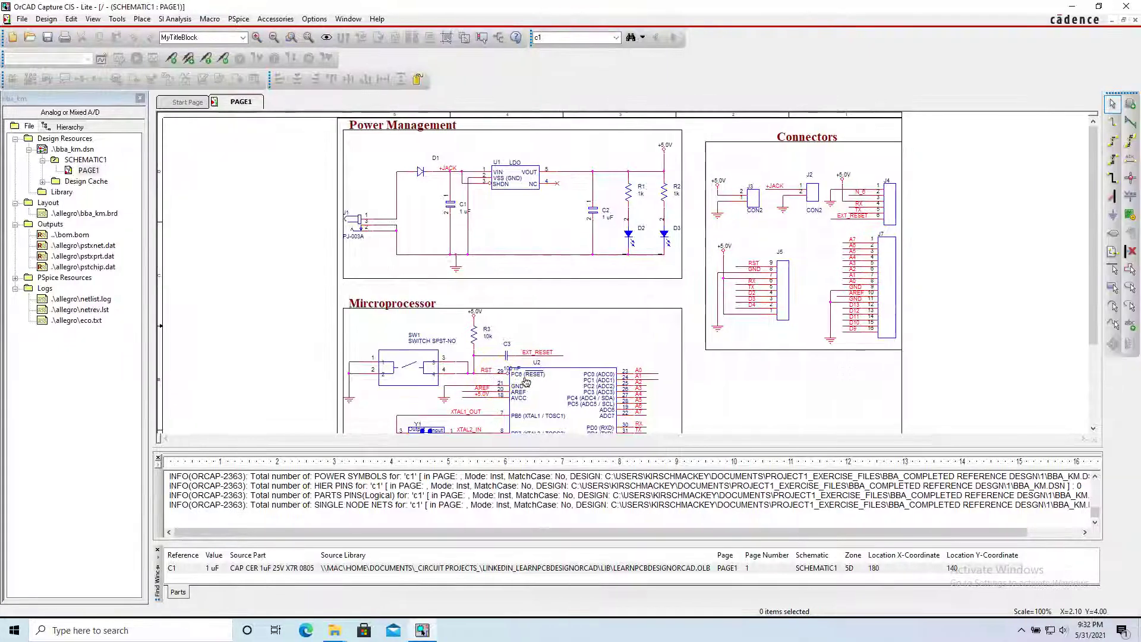
Step: Close the step, OrCAD 16.6 Lite and STEP Explorer windows, keeping the symbols folder in front
mouse_move(335, 634)
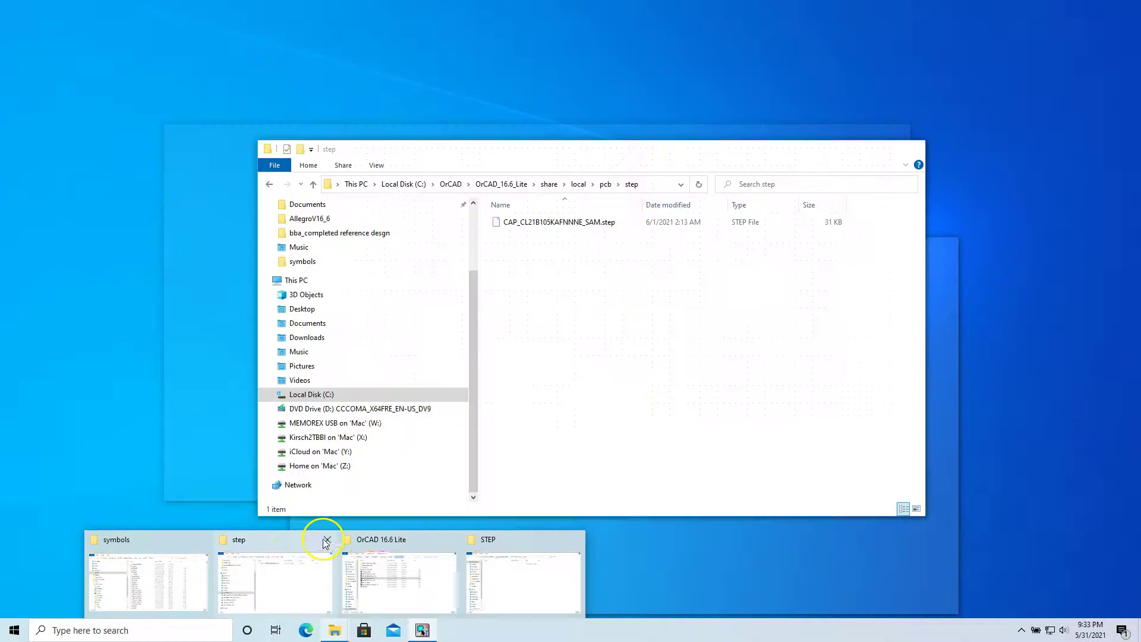
click(323, 540)
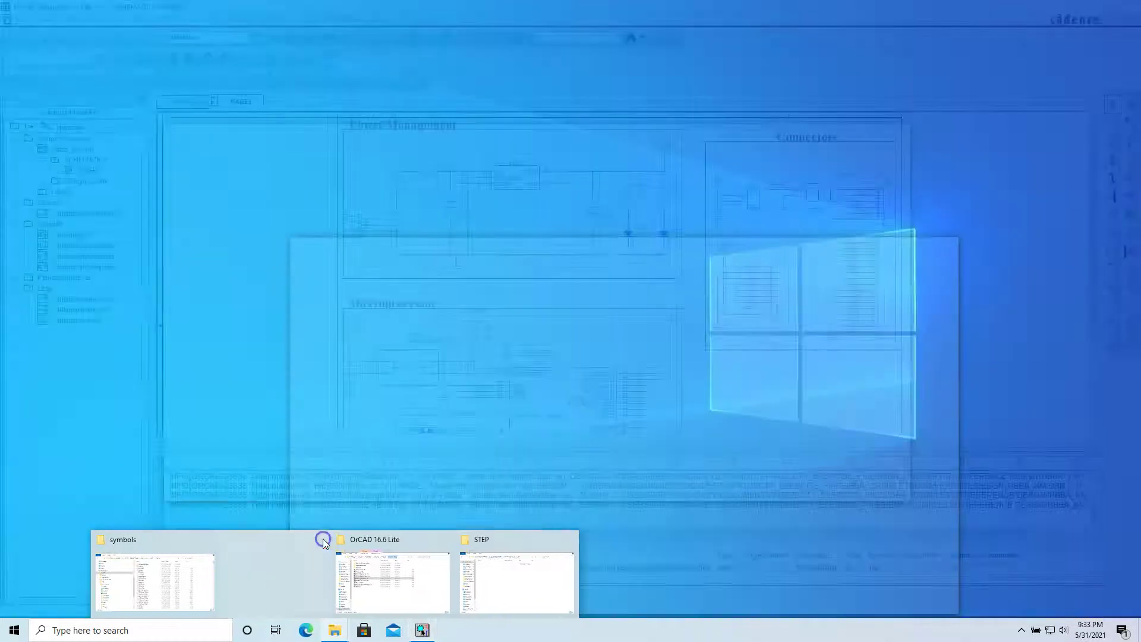
click(383, 539)
click(449, 541)
click(331, 568)
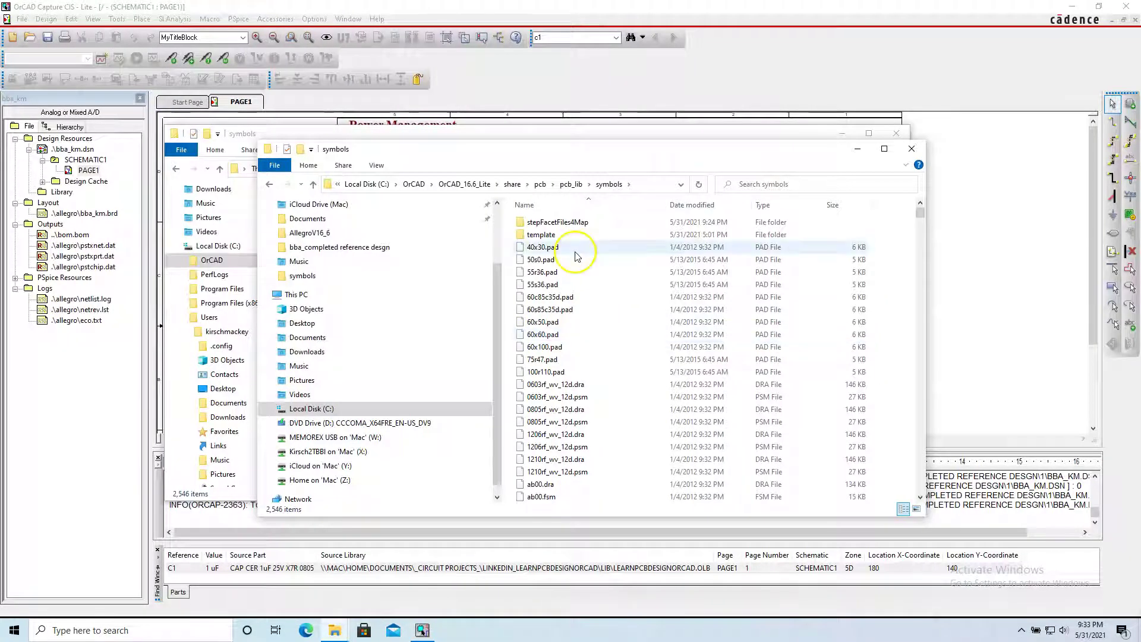
Step: Cut the CMD17-21VGD_TR8-pcb-part-libraries folder from Downloads
scroll(375, 307, up, 2)
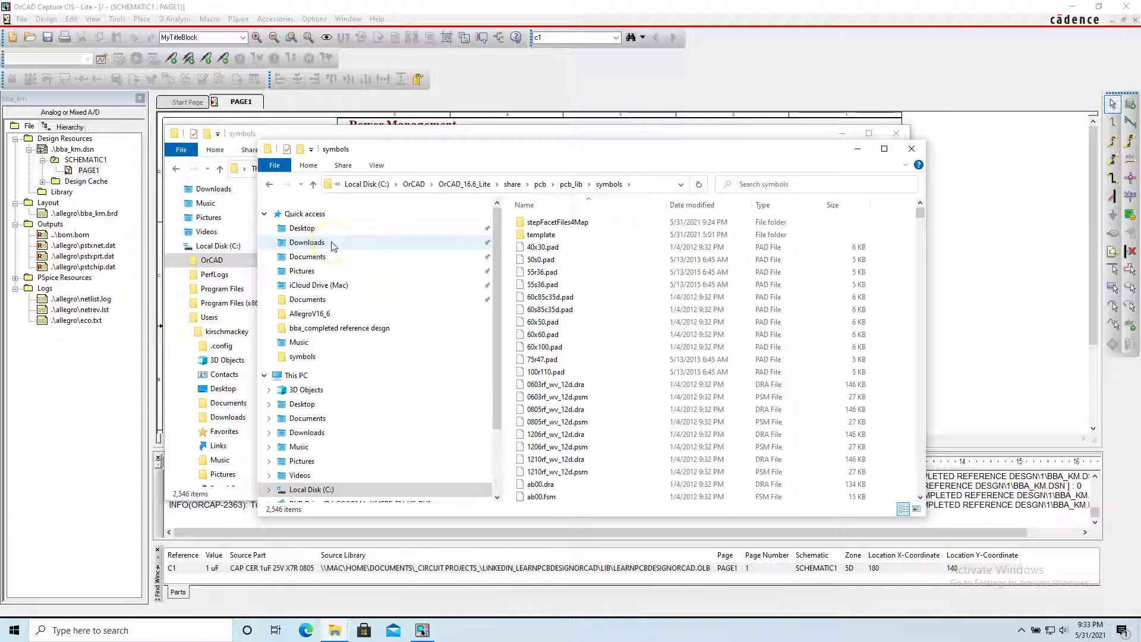
click(332, 244)
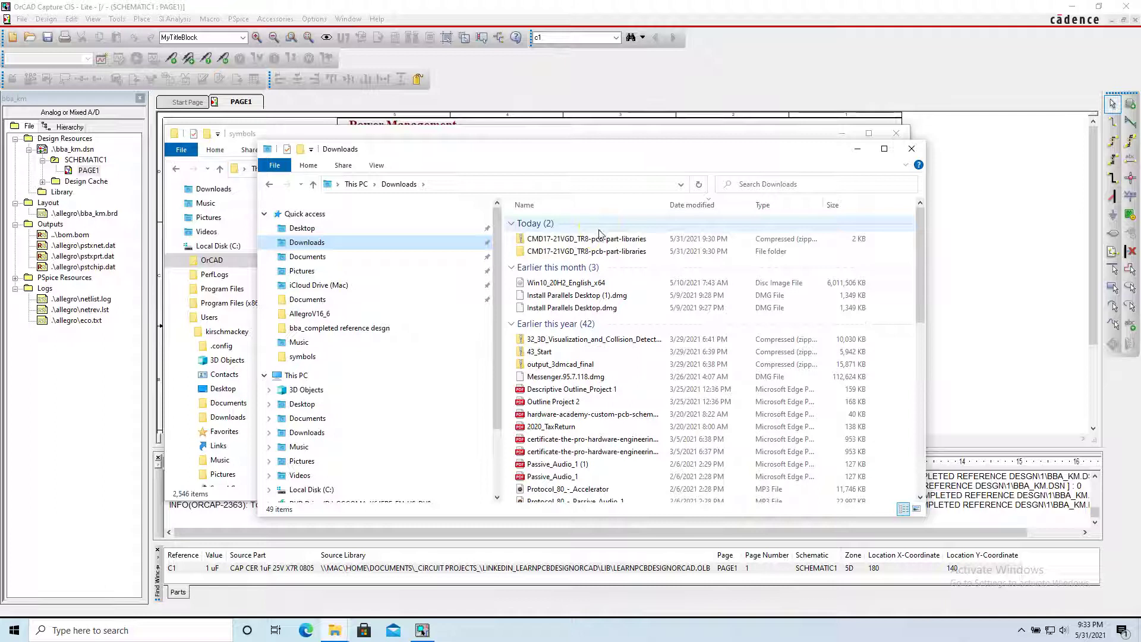
click(572, 252)
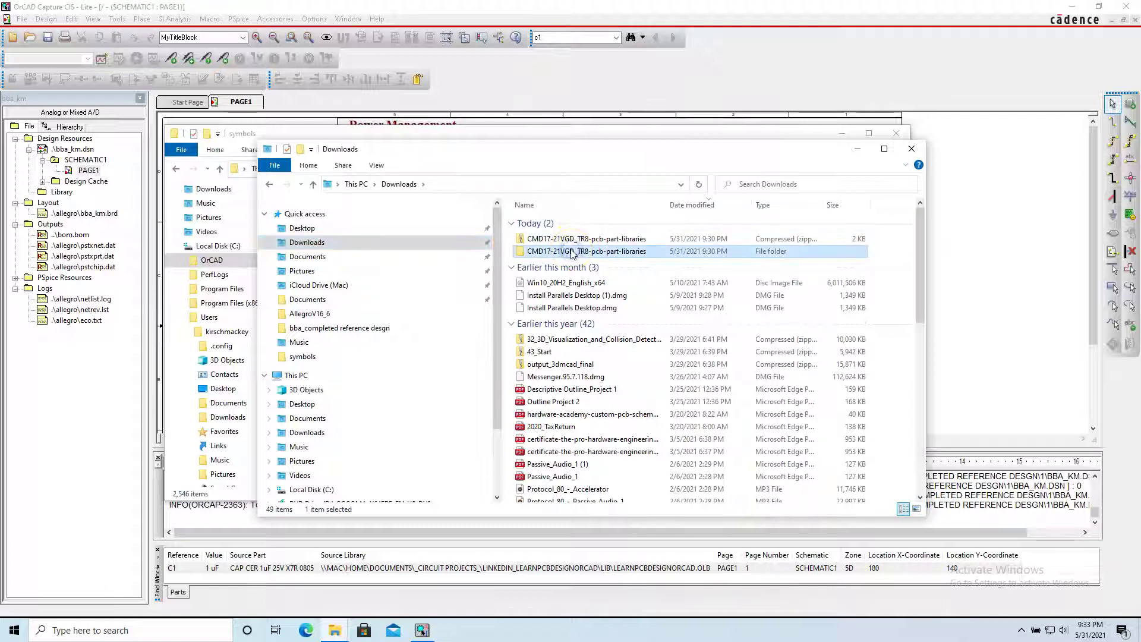
right_click(572, 254)
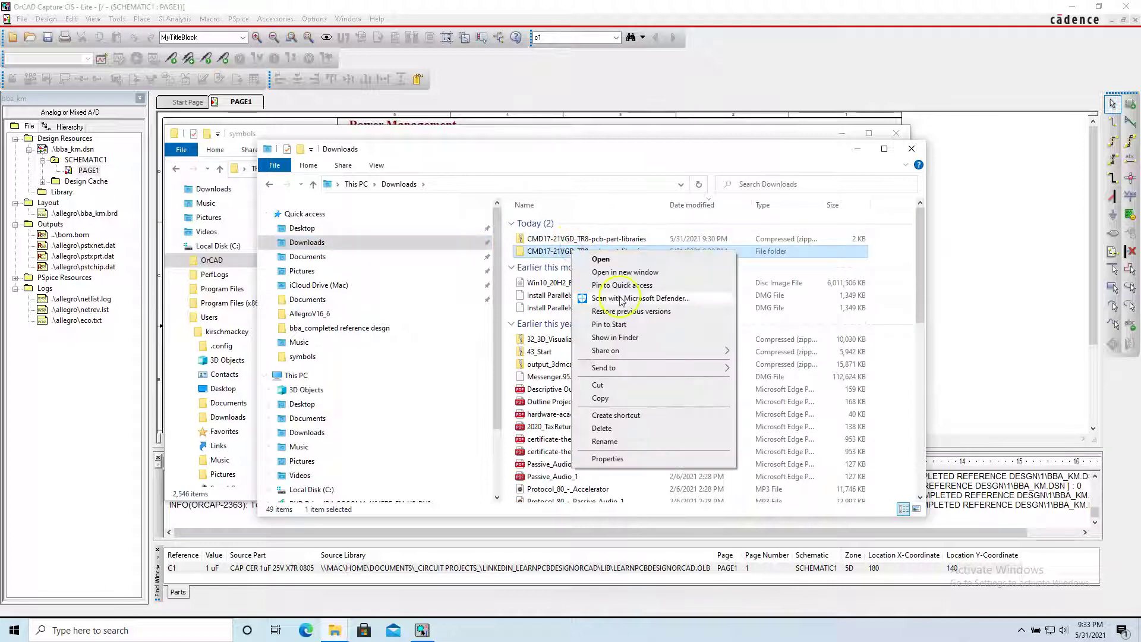
click(612, 385)
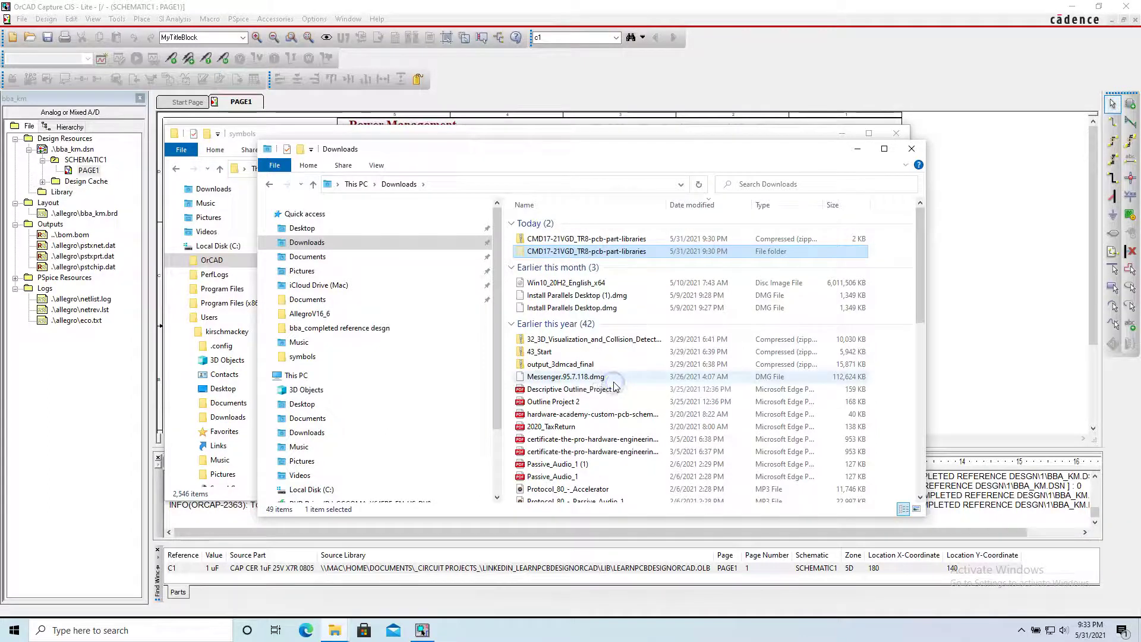
Step: Paste the library folder into Documents > parts_downloaded
right_click(353, 302)
click(563, 223)
double_click(563, 224)
right_click(567, 347)
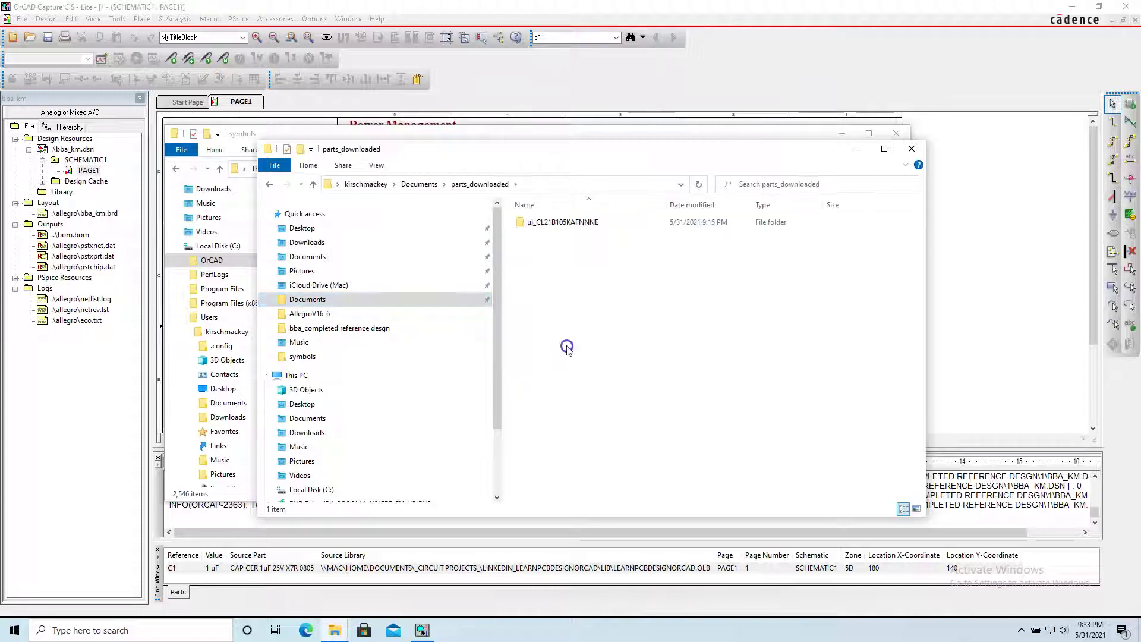
click(634, 429)
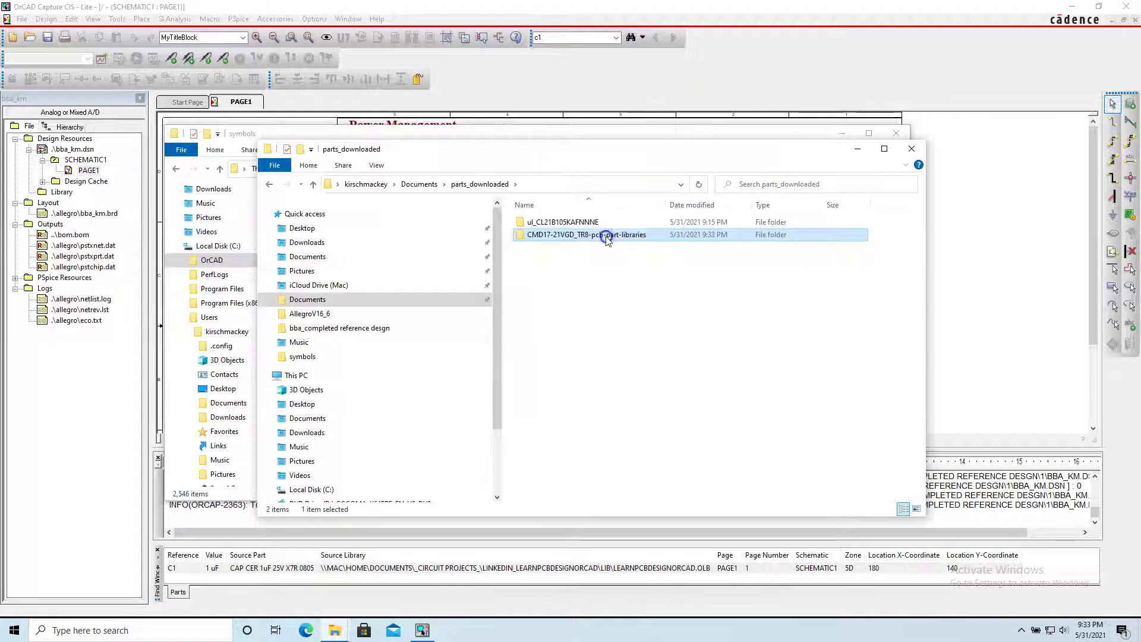
Step: Open the moved library folder and view its README in Microsoft Edge
double_click(607, 238)
click(548, 235)
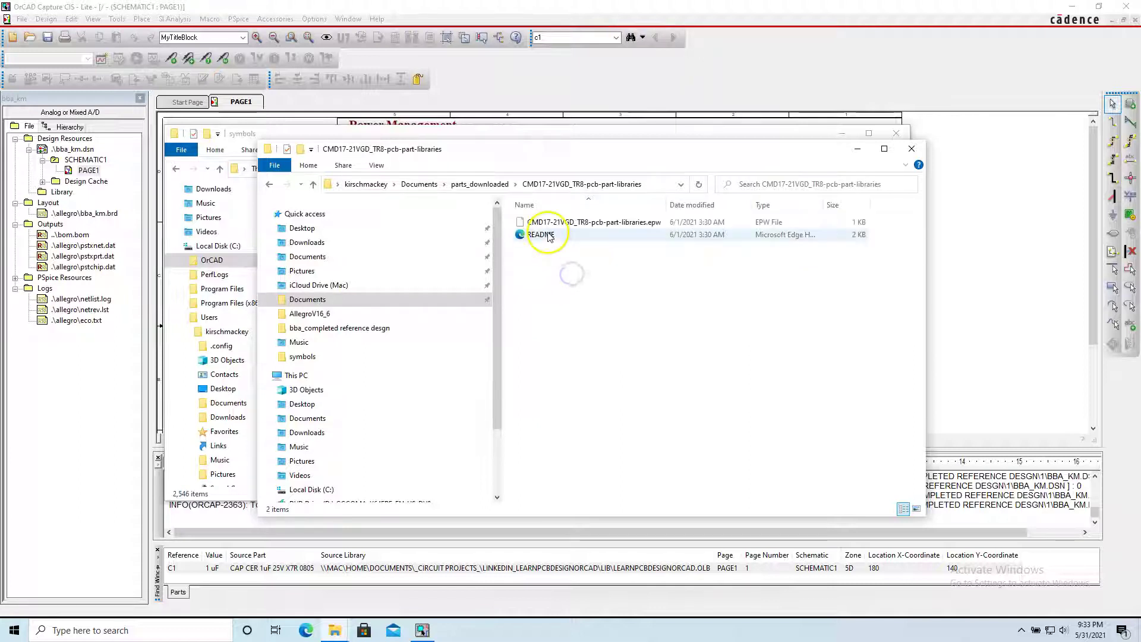
double_click(548, 236)
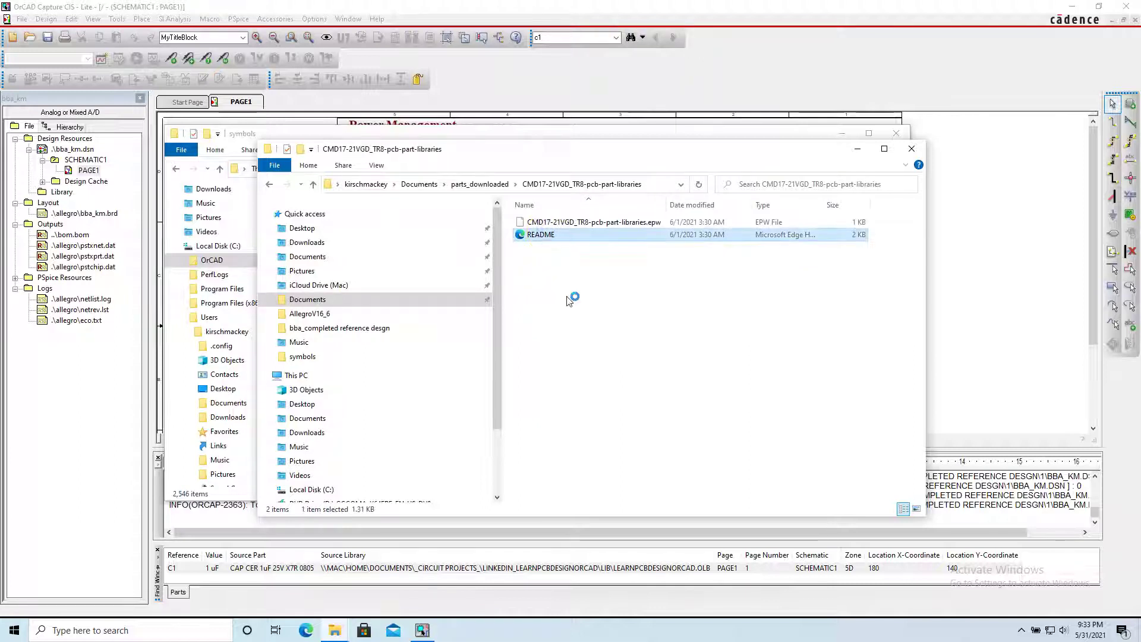
click(565, 241)
click(613, 457)
click(612, 447)
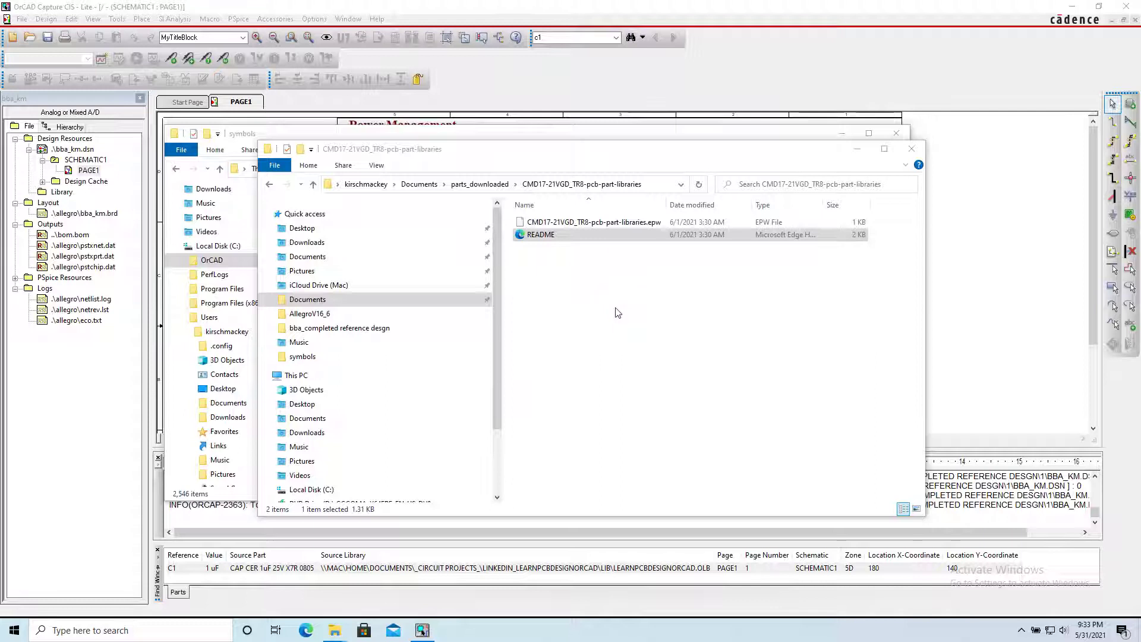
Step: Follow the README's ms.componentsearchengine.com link to the Library Loader download
click(606, 329)
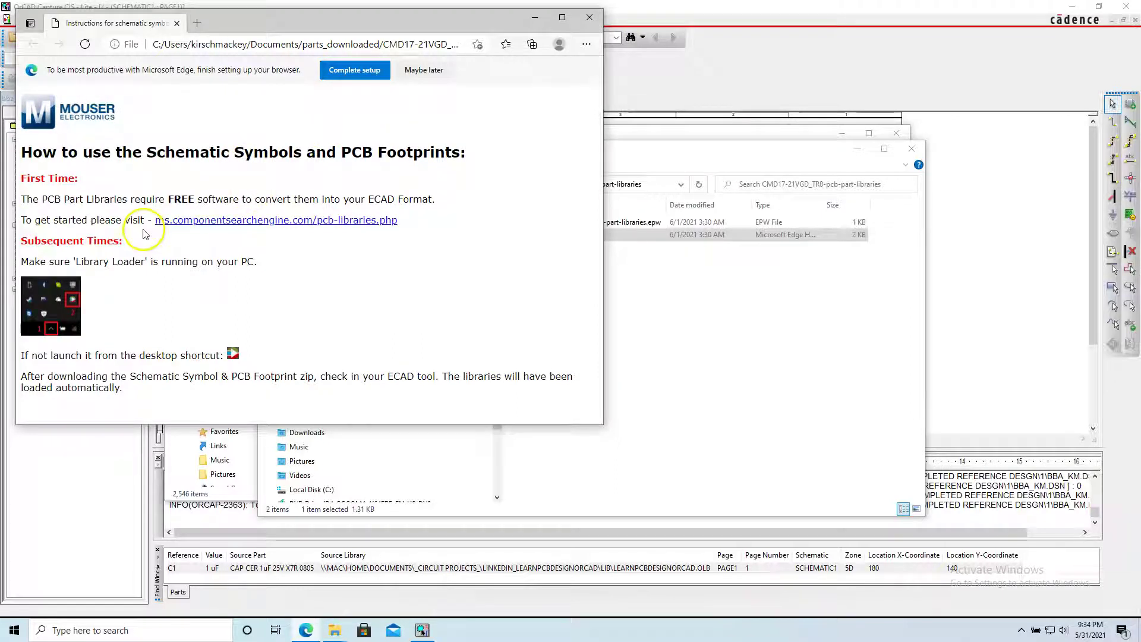
click(213, 220)
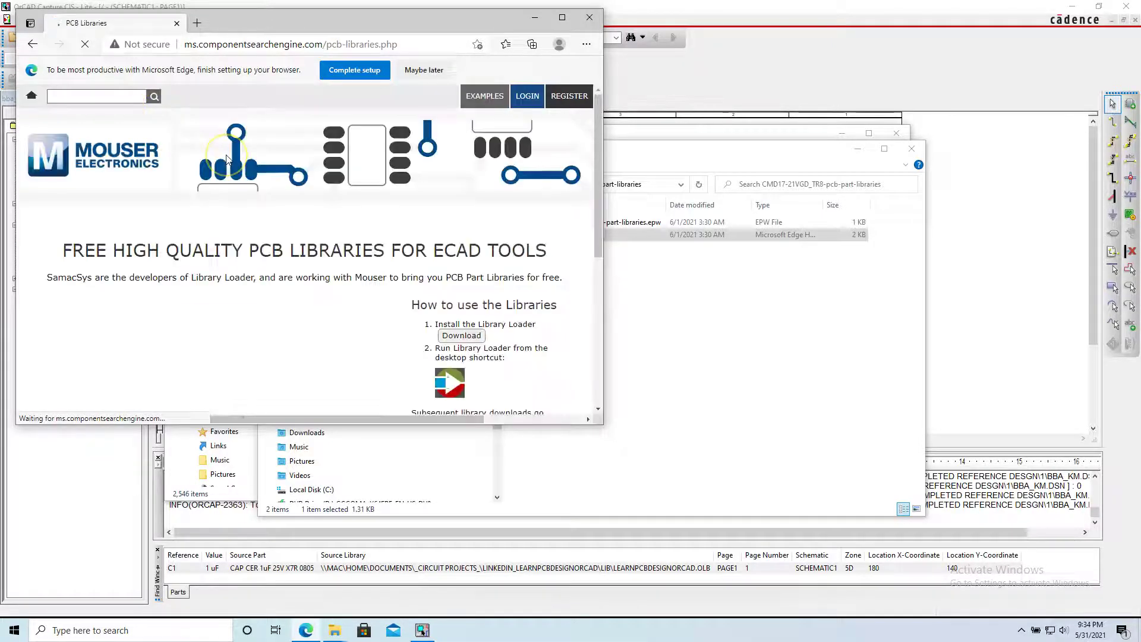
click(467, 337)
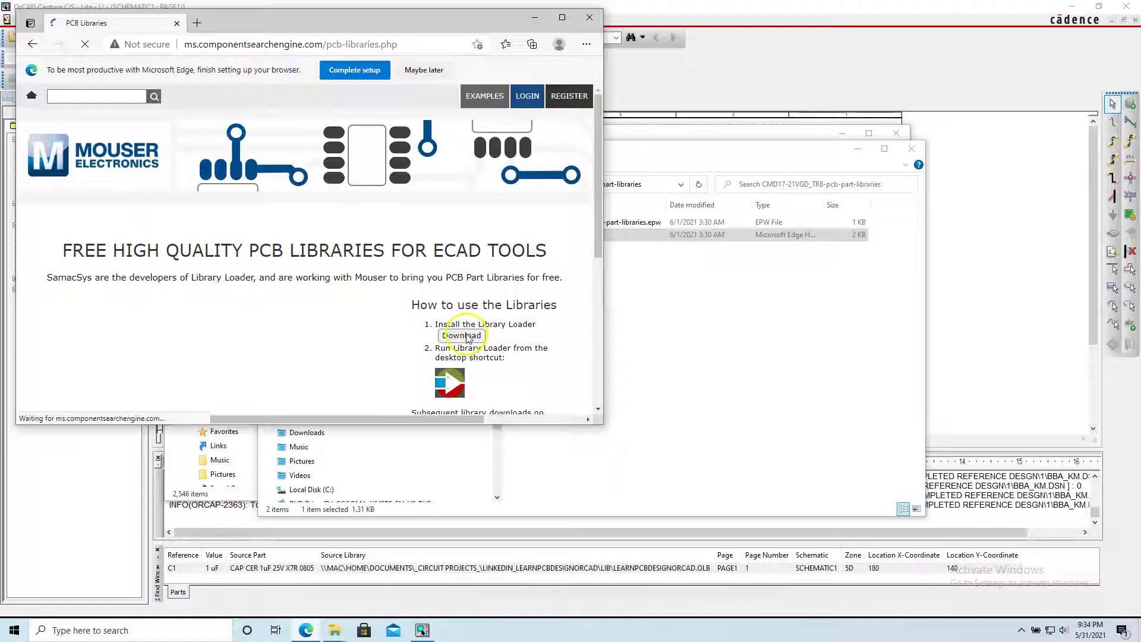
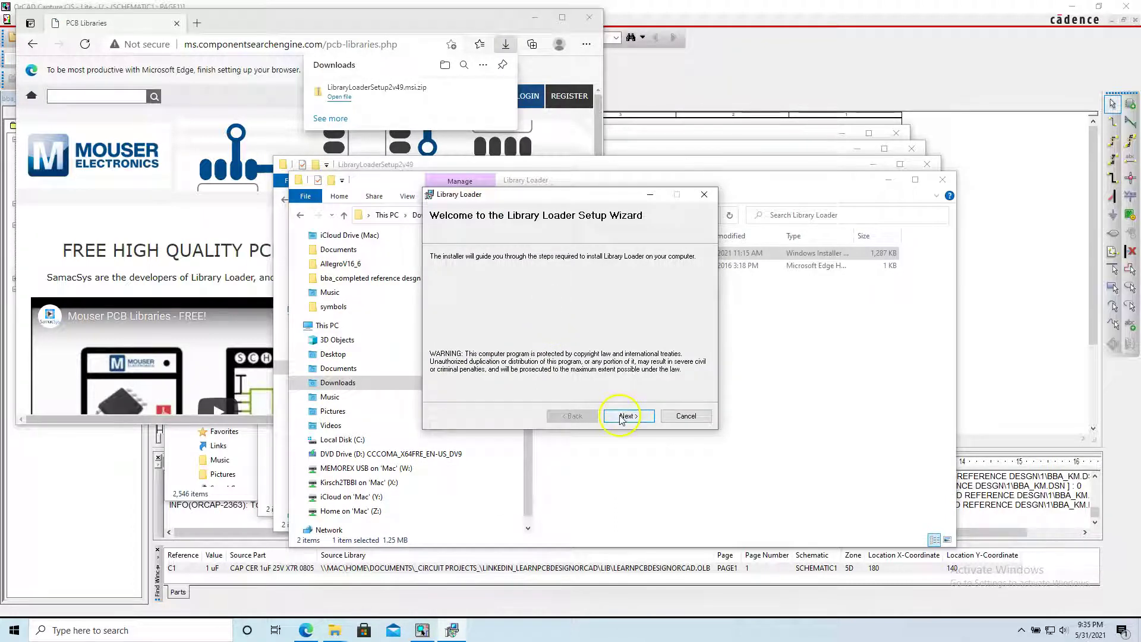
Step: Install Library Loader to the default SamacSys folder for the current user, approving the permission prompt
drag(609, 197, 447, 247)
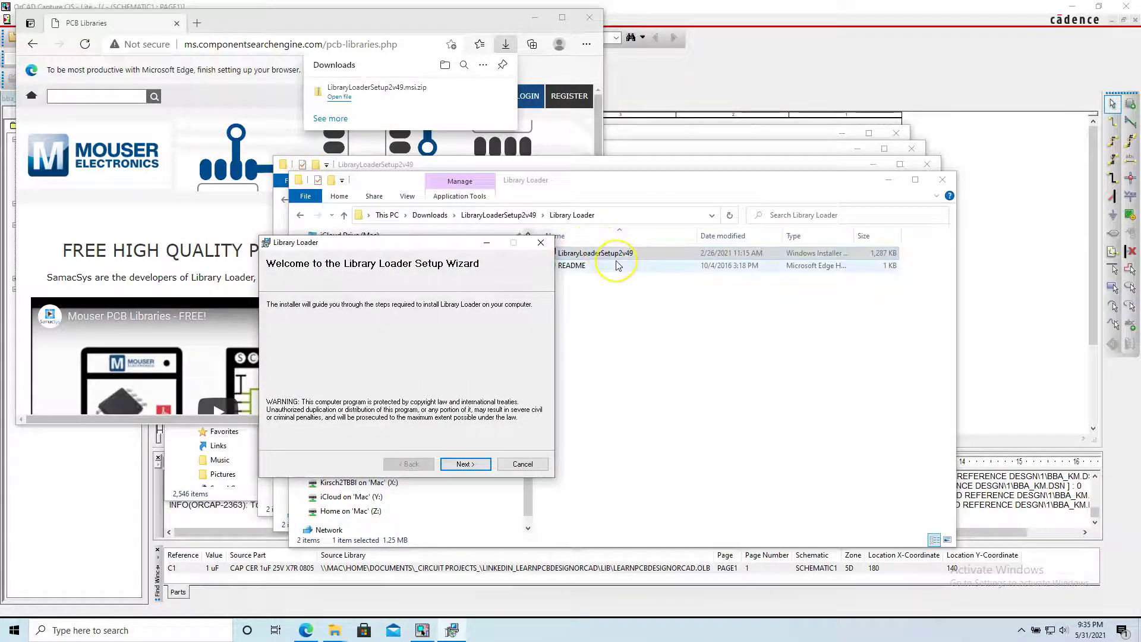
click(465, 463)
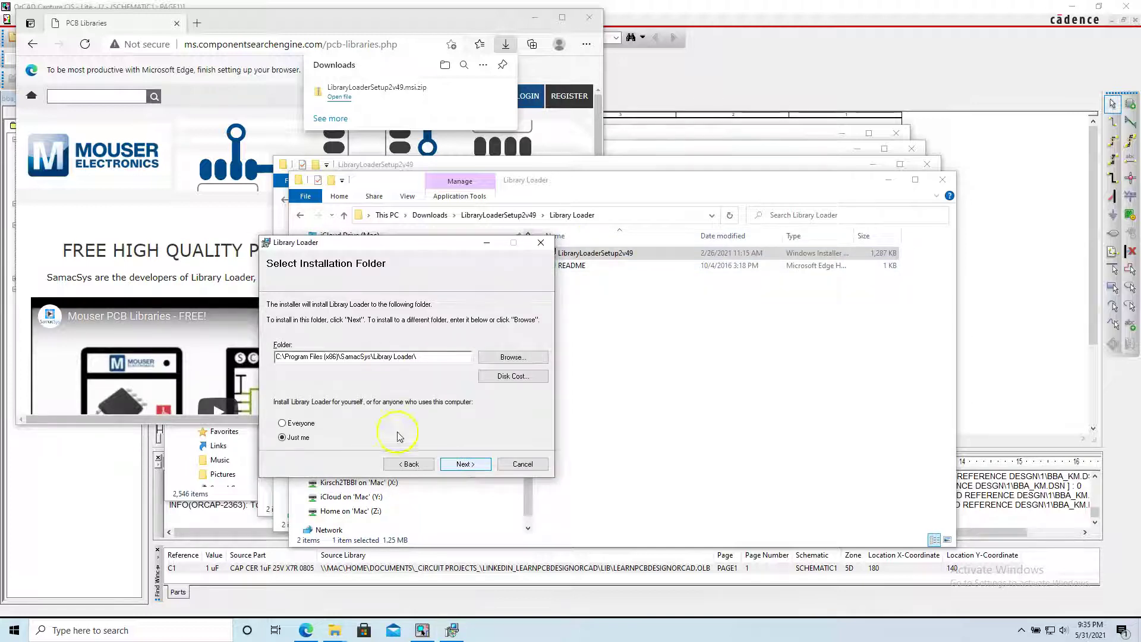
click(460, 466)
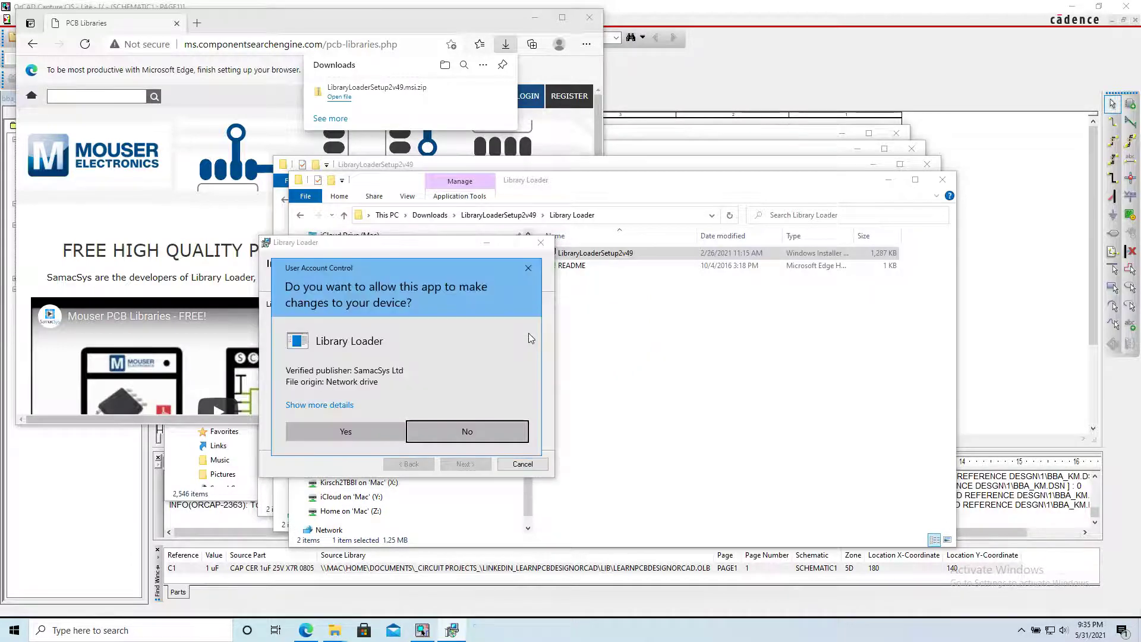
key(alt+y)
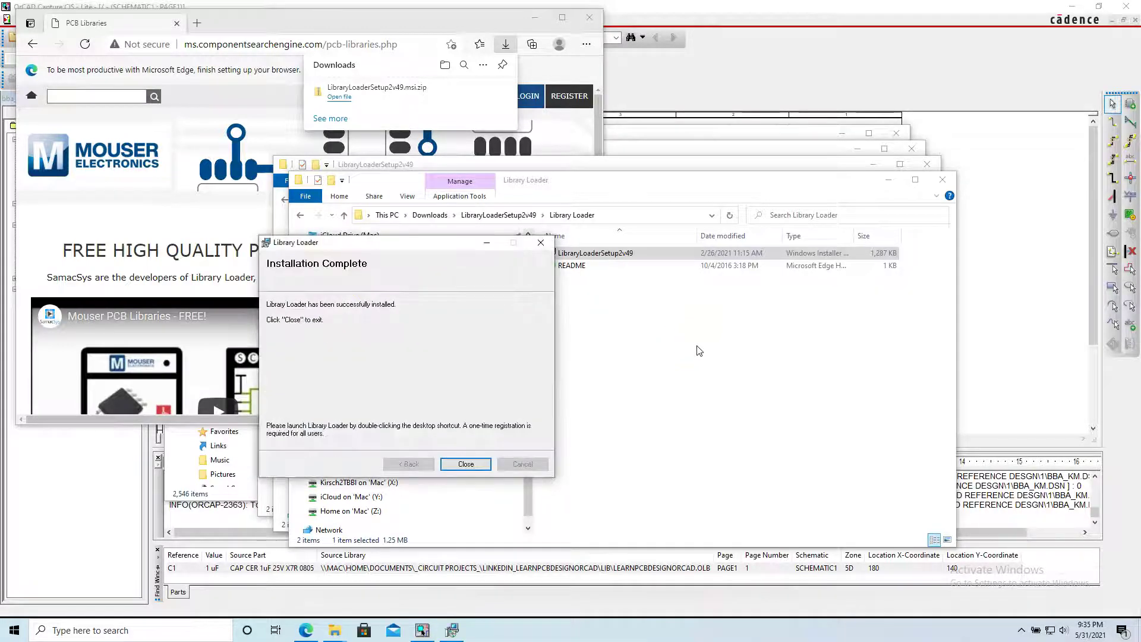
Step: Close the completed installer and the Library Loader folder window
key(Return)
click(622, 345)
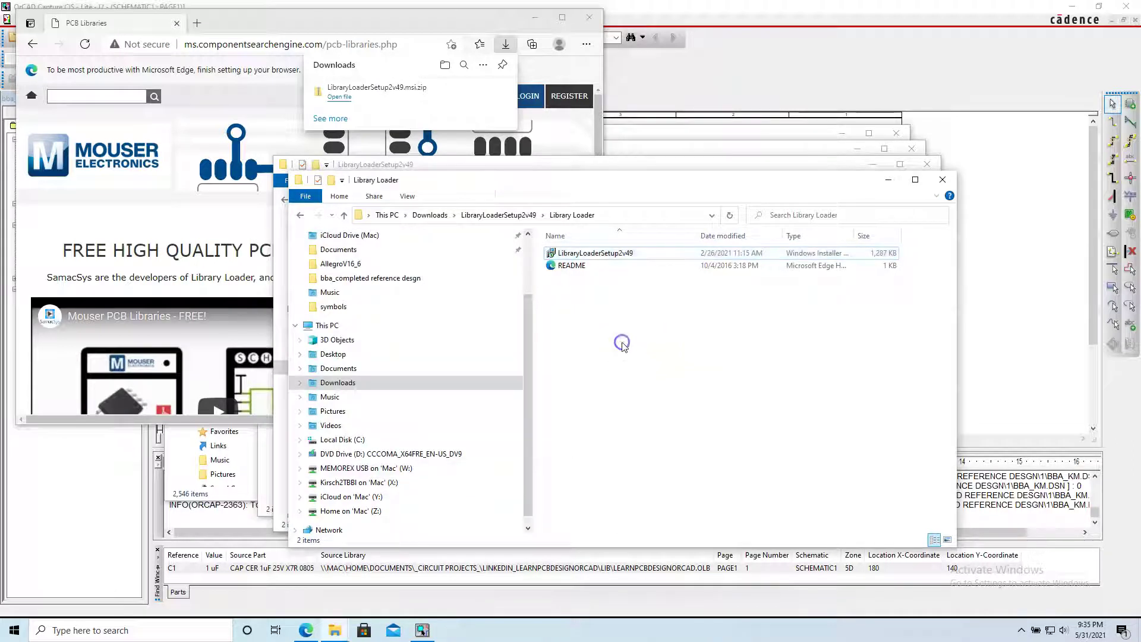
click(943, 179)
Step: Launch Library Loader from its program group in the Start menu
click(929, 169)
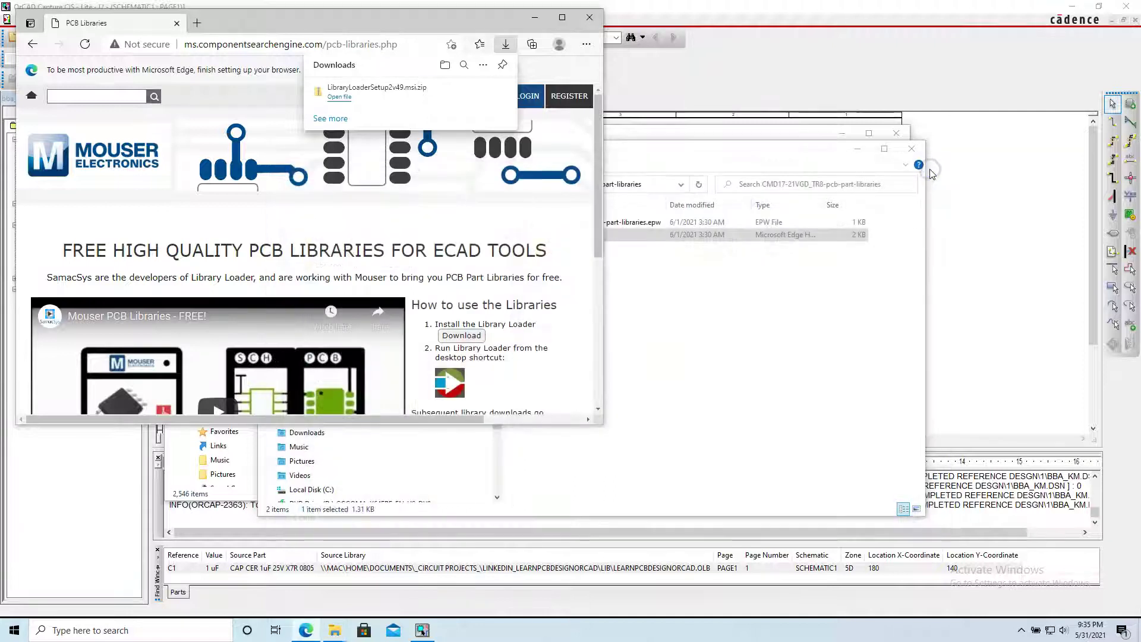
click(642, 326)
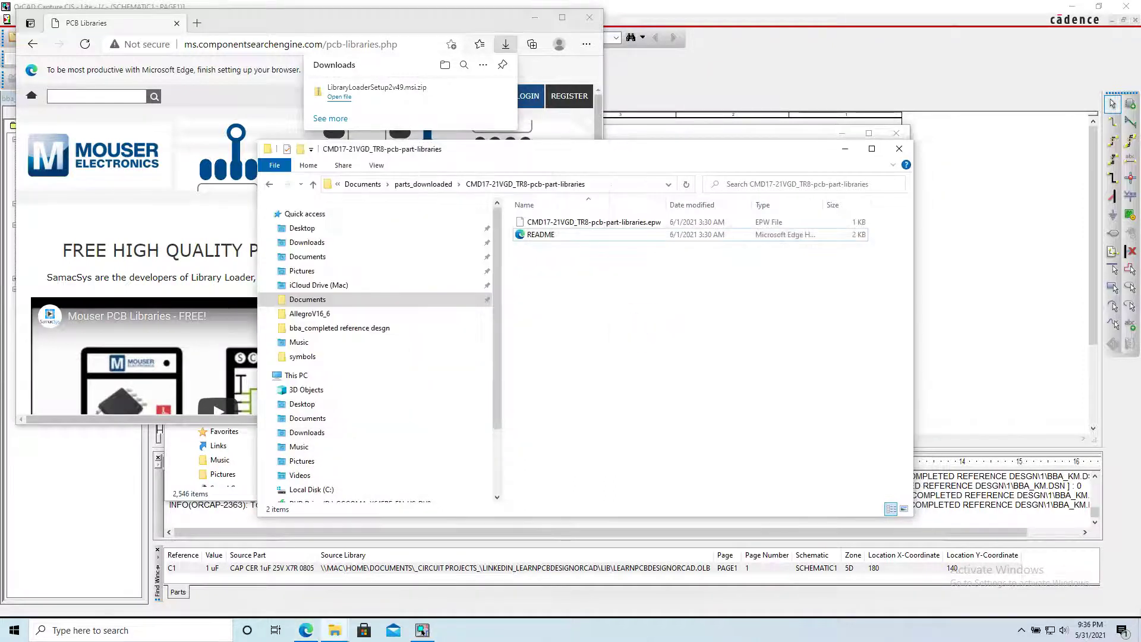
click(23, 629)
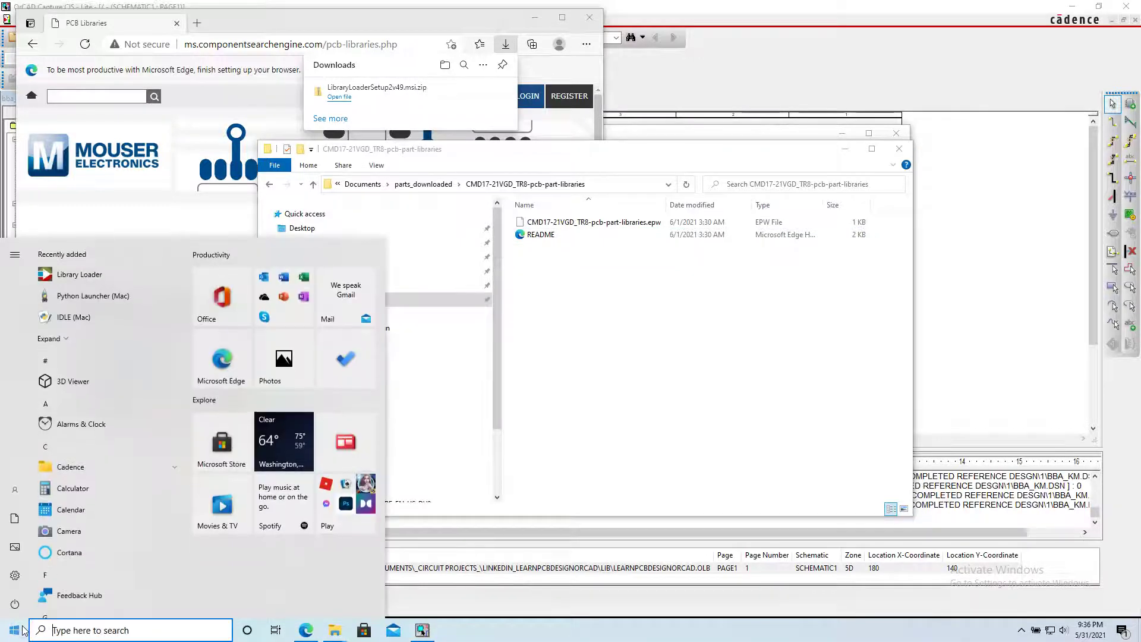
scroll(139, 460, down, 5)
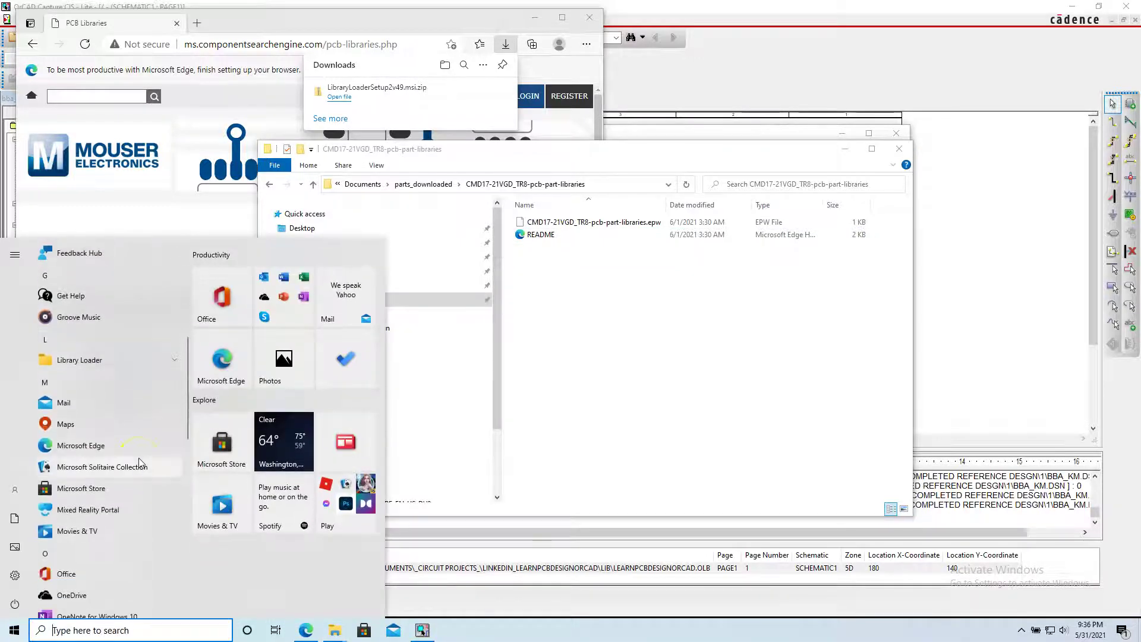
click(130, 361)
click(93, 383)
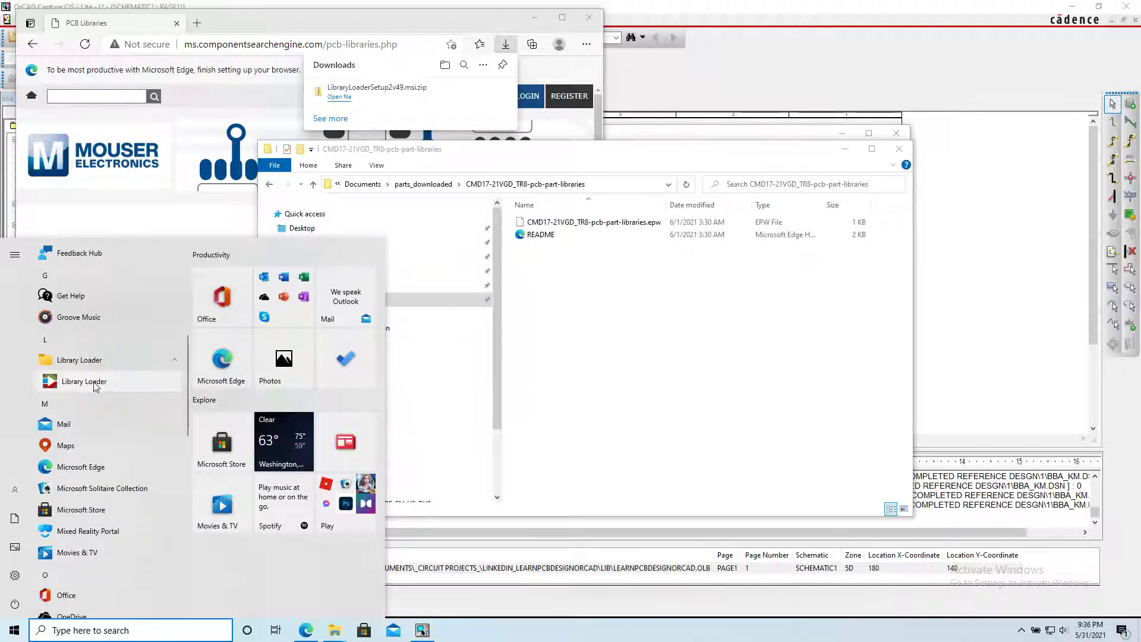
click(82, 378)
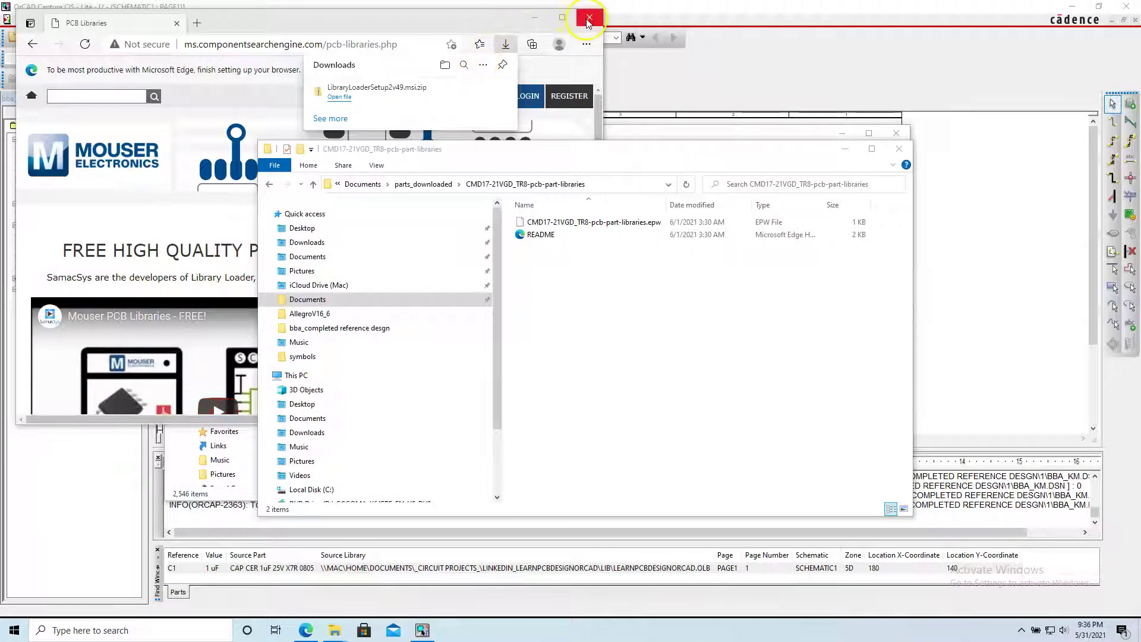
Step: Dismiss the browser downloads list and close the Mouser web page
click(552, 116)
scroll(477, 235, down, 6)
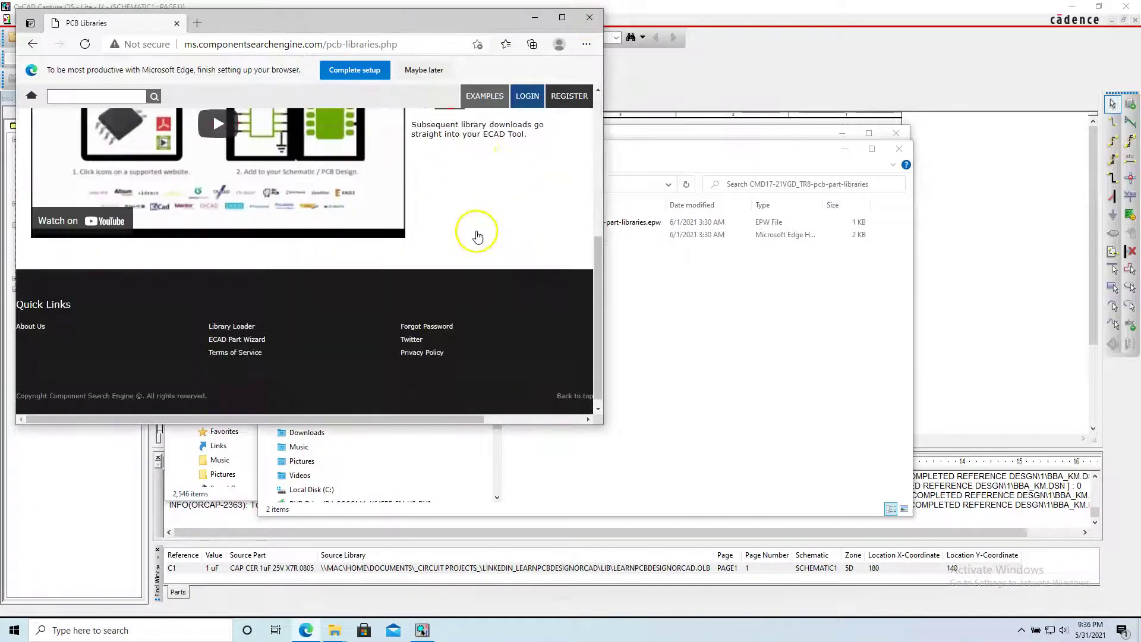
click(589, 17)
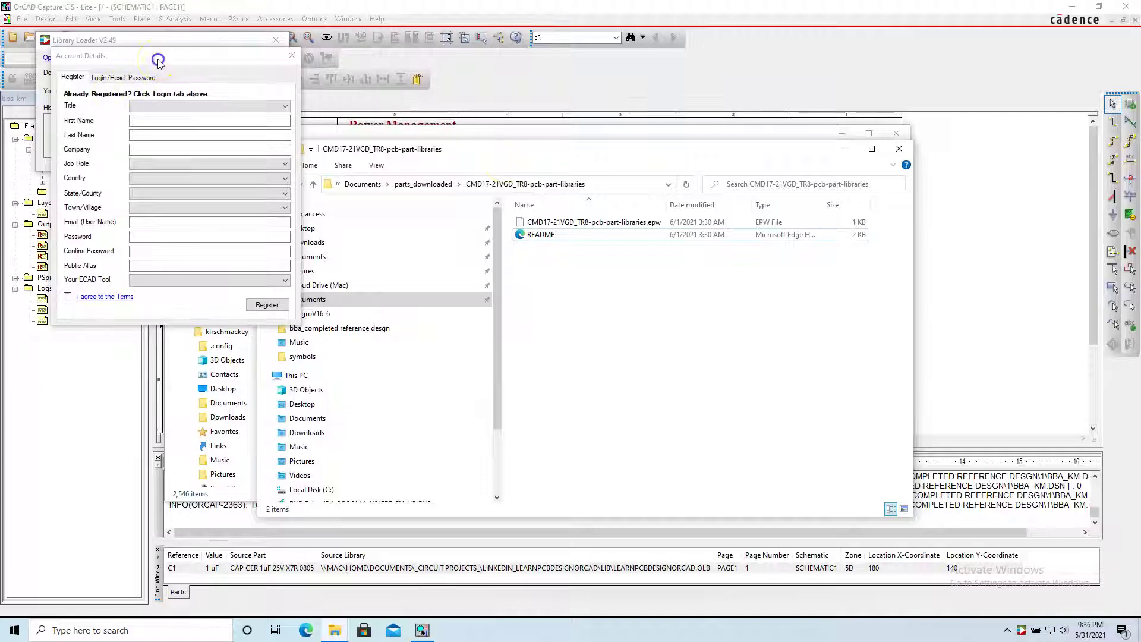
Step: On the Login tab of Account Details, enter the account e-mail and password
drag(158, 61, 336, 173)
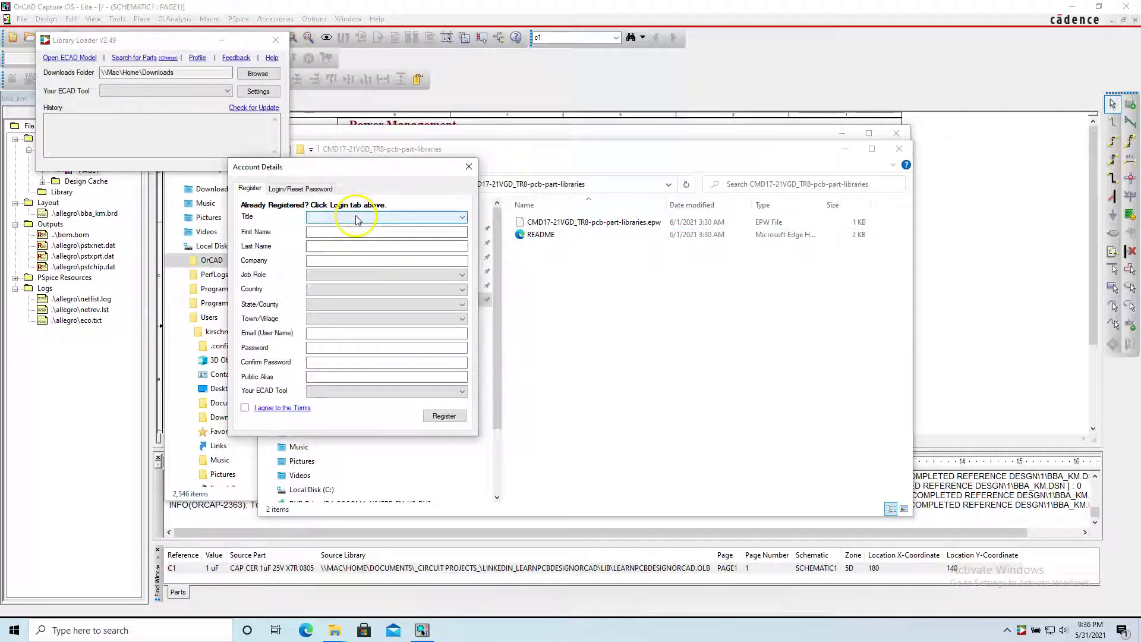
click(301, 191)
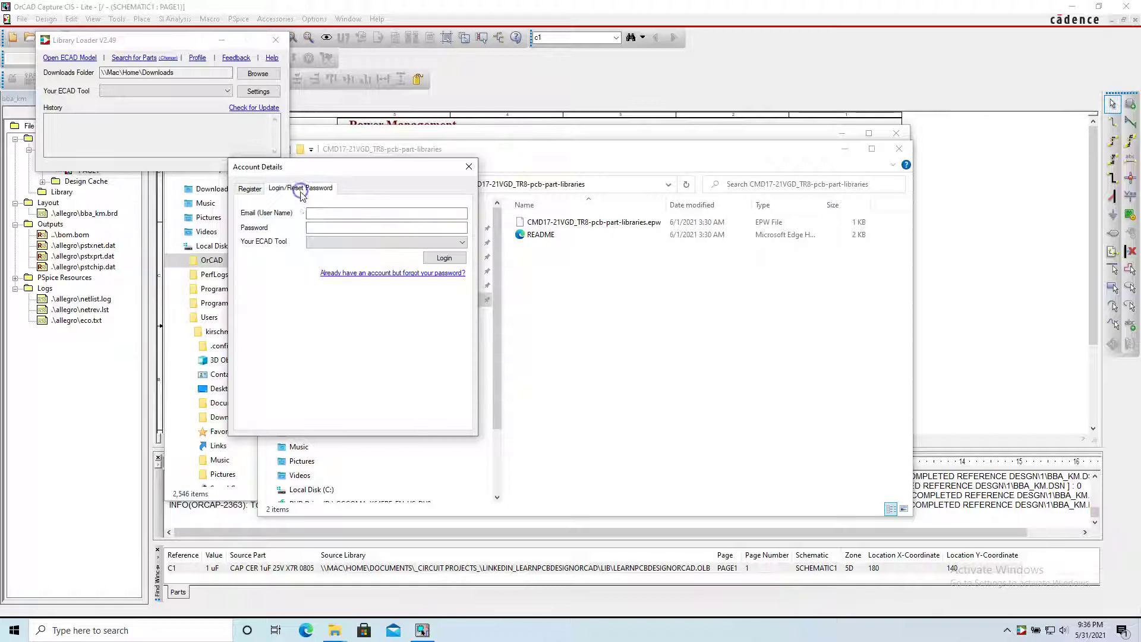
click(326, 214)
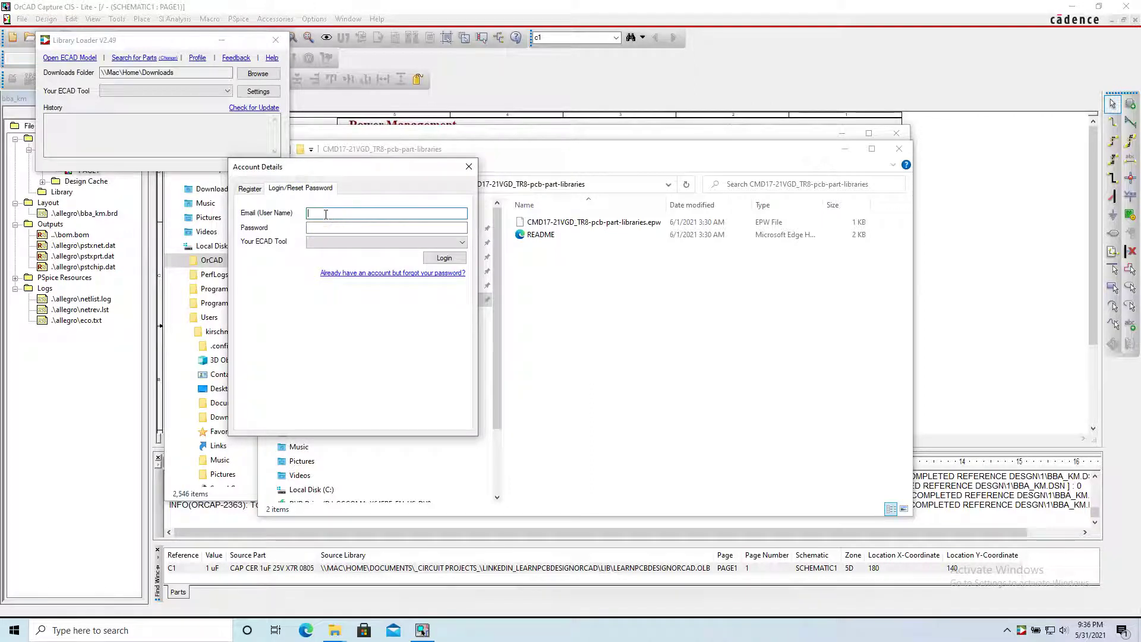
key(Tab)
text(*)
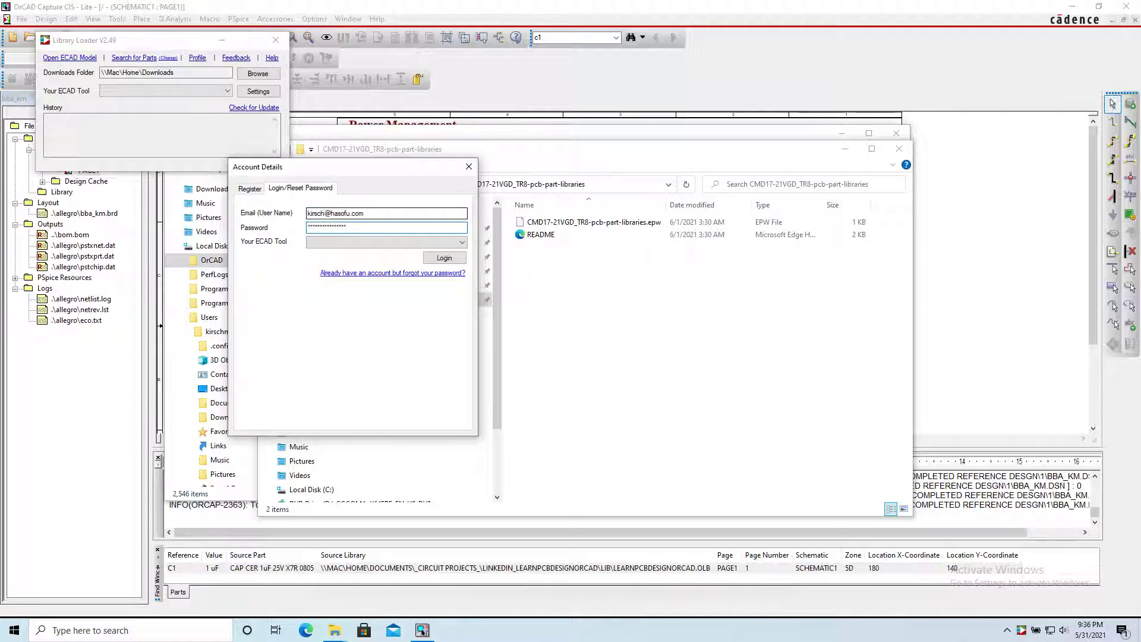
Step: Select OrCAD Capture/Allegro as the ECAD tool, log in, and acknowledge the configuration notice
click(410, 243)
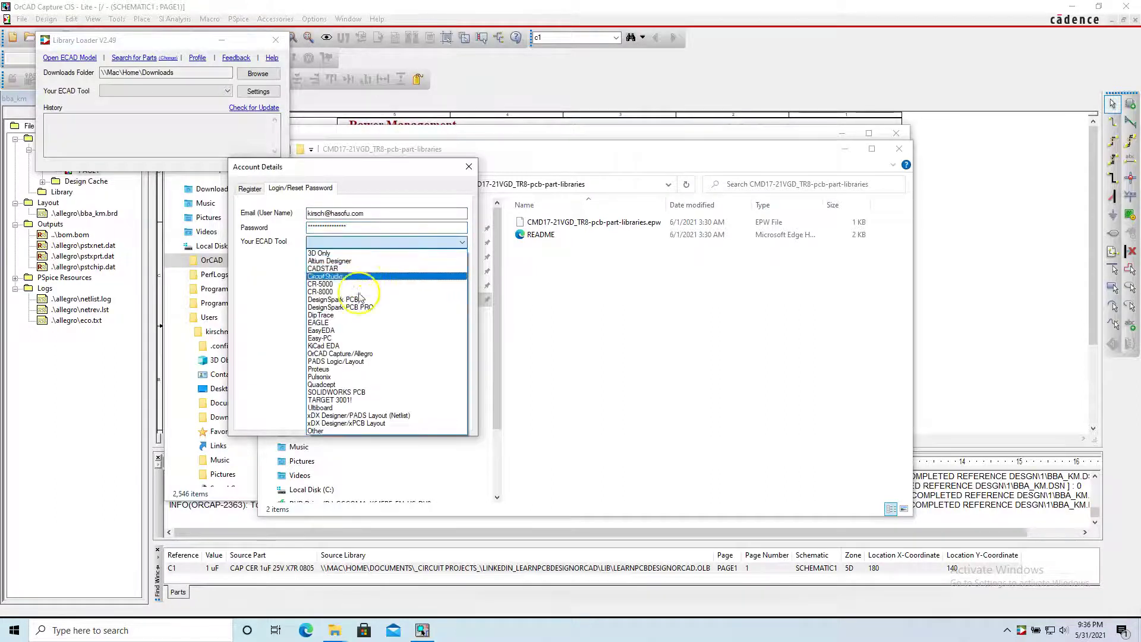
click(356, 354)
click(432, 258)
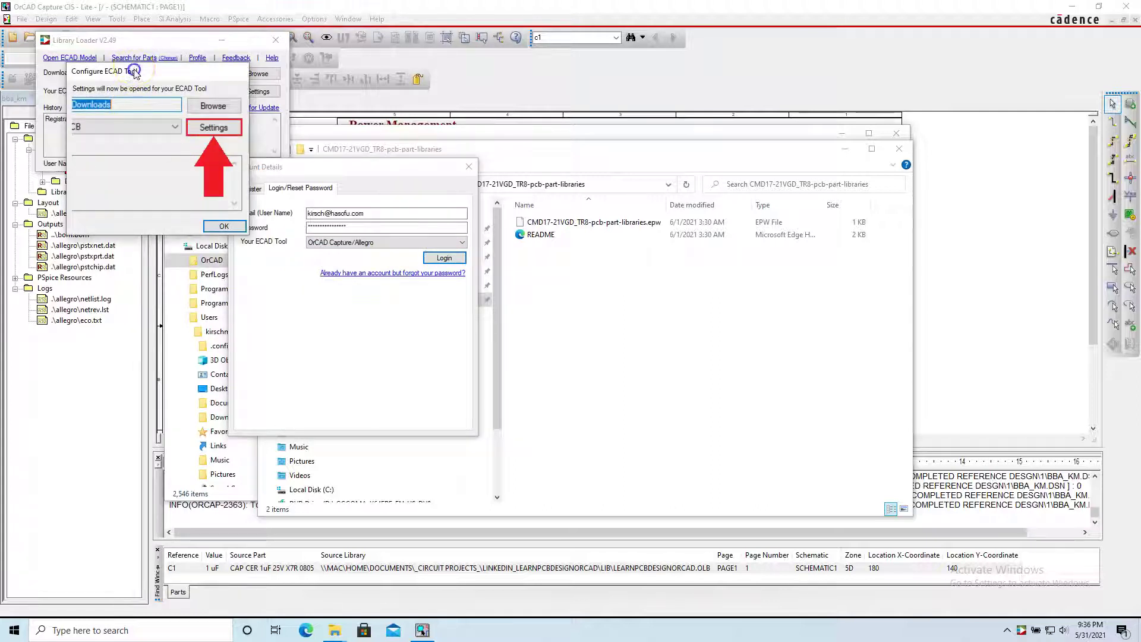
drag(135, 73, 317, 154)
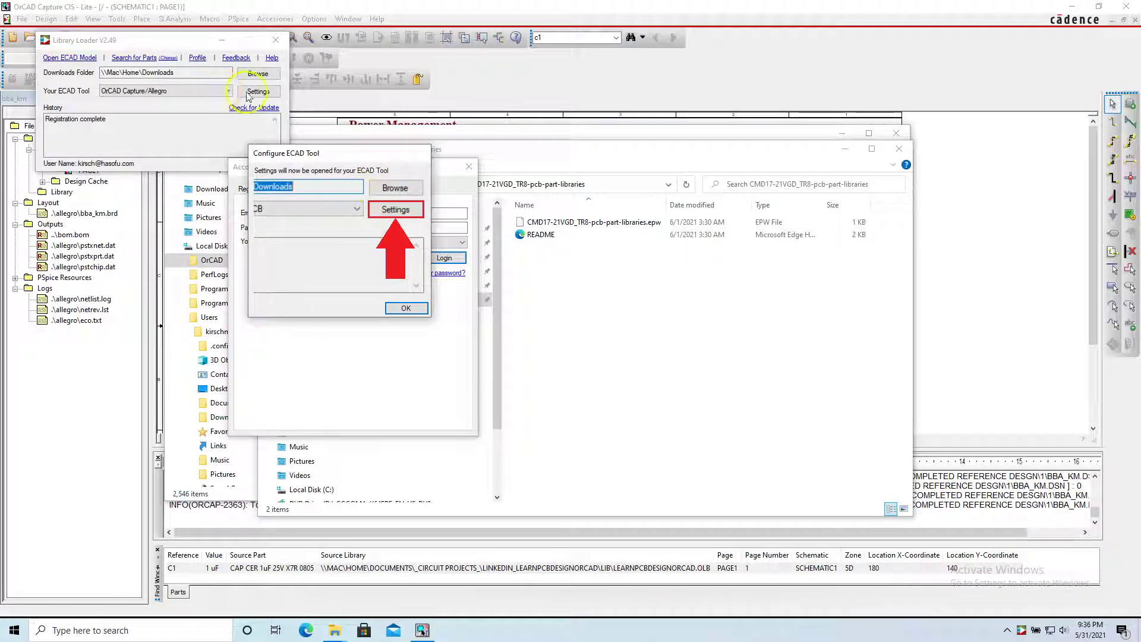
click(406, 308)
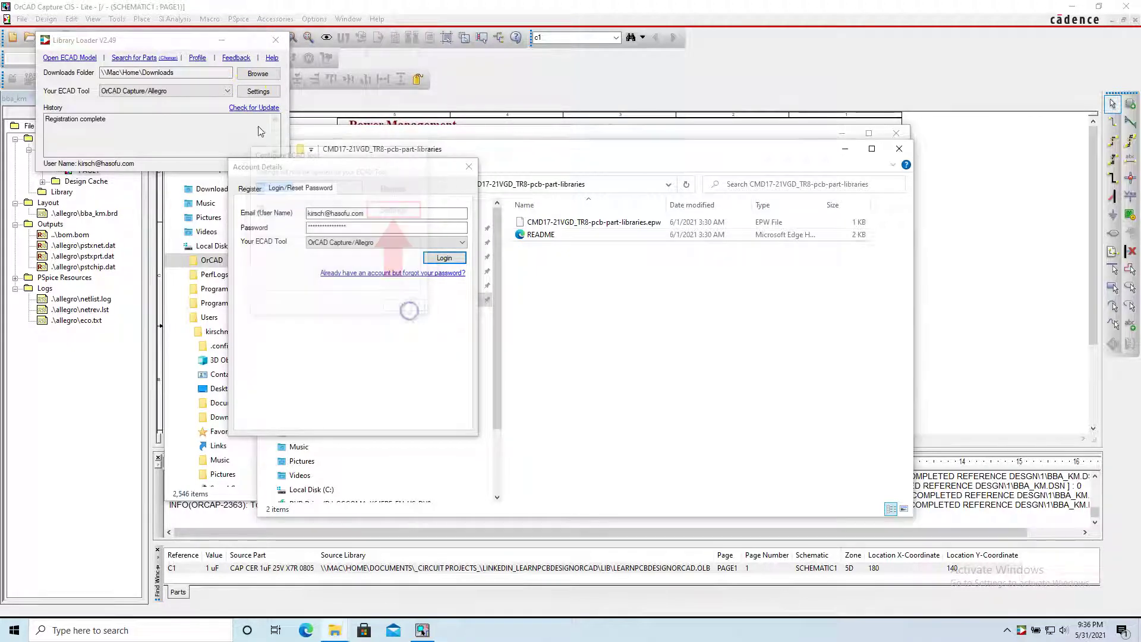
Step: Set the OrCAD/Allegro version to 'Allegro 16 or earlier', confirm, and dismiss the first-model guidance
drag(244, 87, 329, 151)
click(261, 169)
click(254, 188)
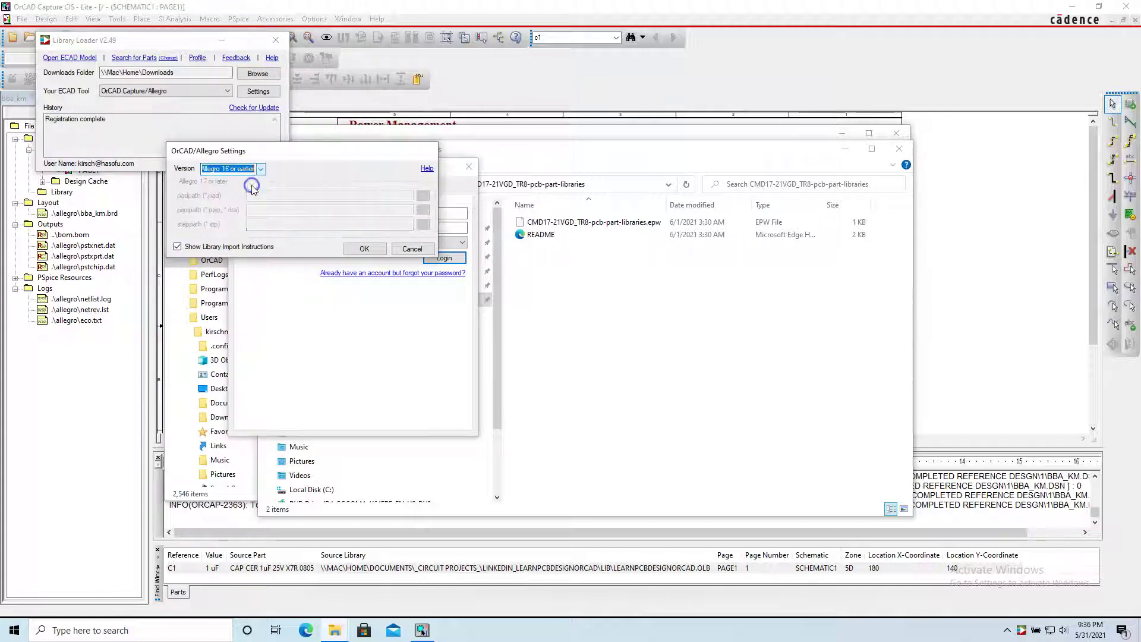
click(244, 185)
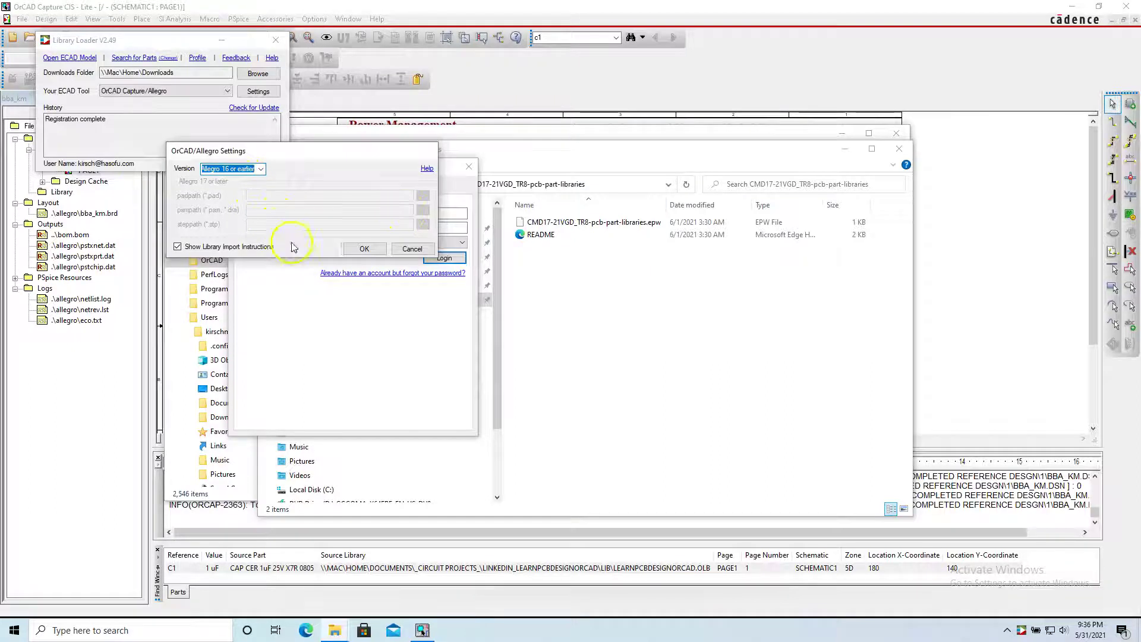
click(345, 249)
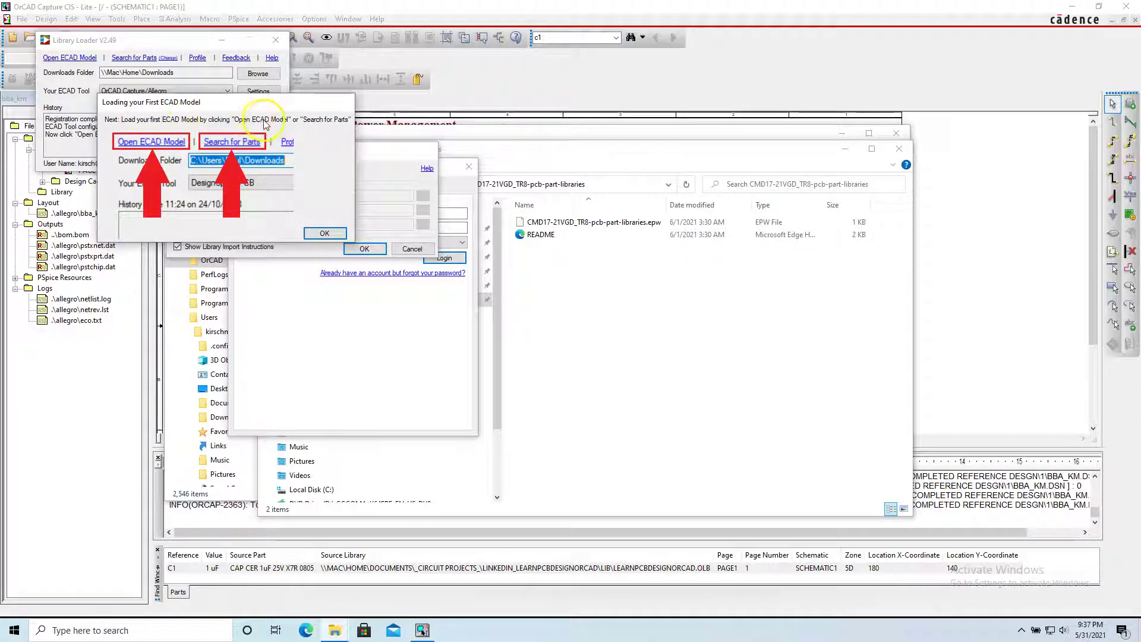
click(320, 232)
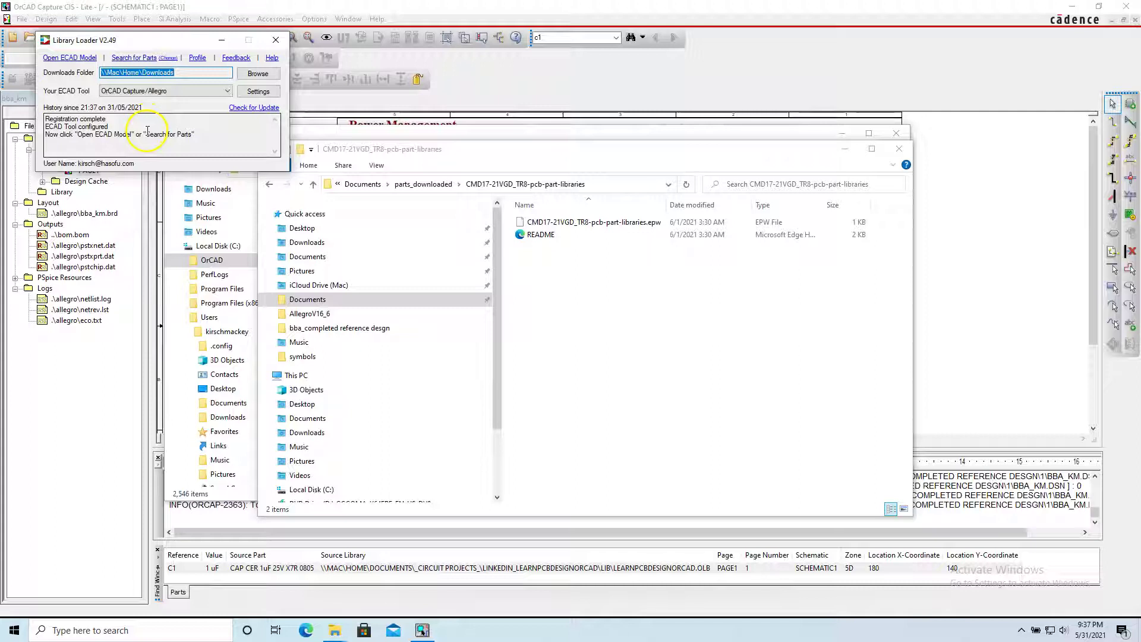
Step: Open the CMD17-21VGD_TR8 .epw file from Documents\parts_downloaded\CMD17-21VGD_TR8-pcb-part-libraries
click(78, 59)
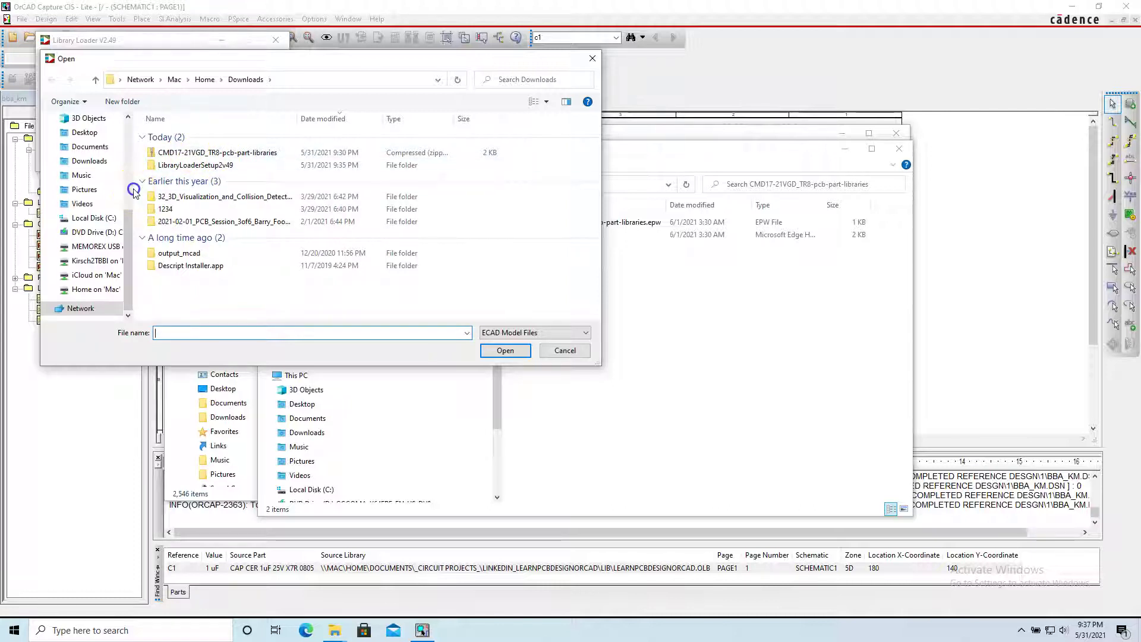
drag(135, 189, 231, 189)
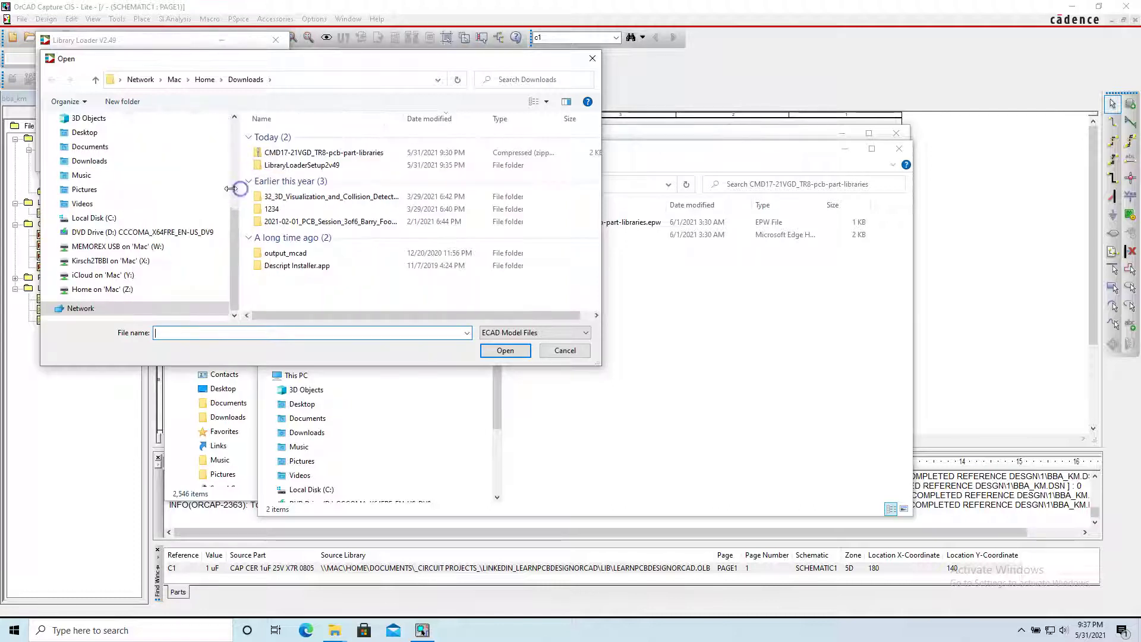
scroll(125, 208, up, 5)
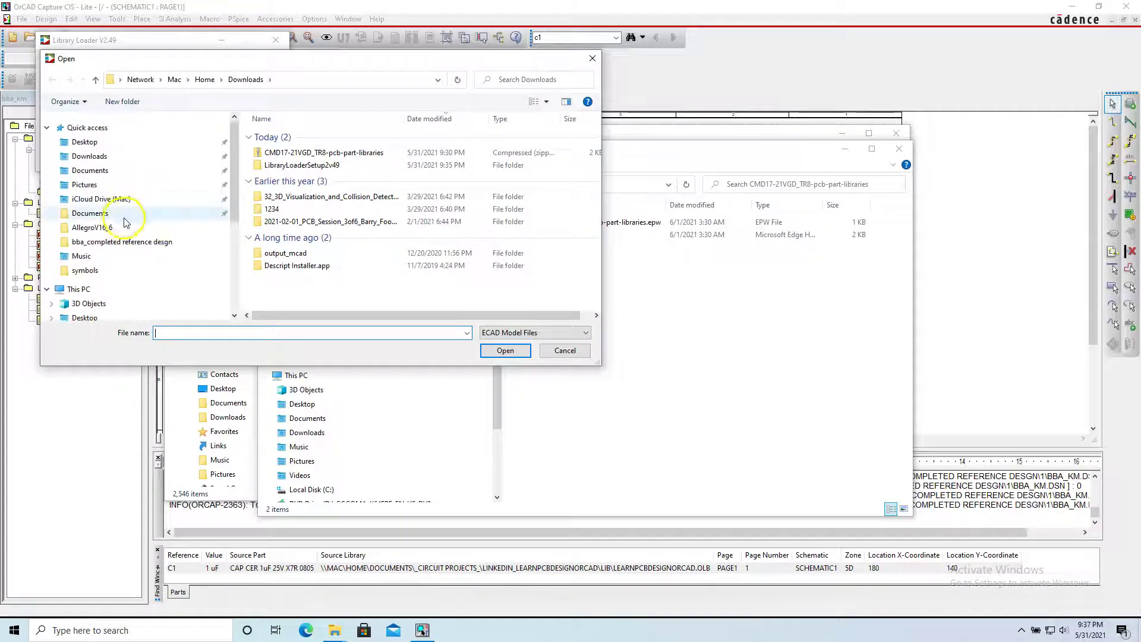
click(125, 216)
double_click(315, 137)
double_click(318, 137)
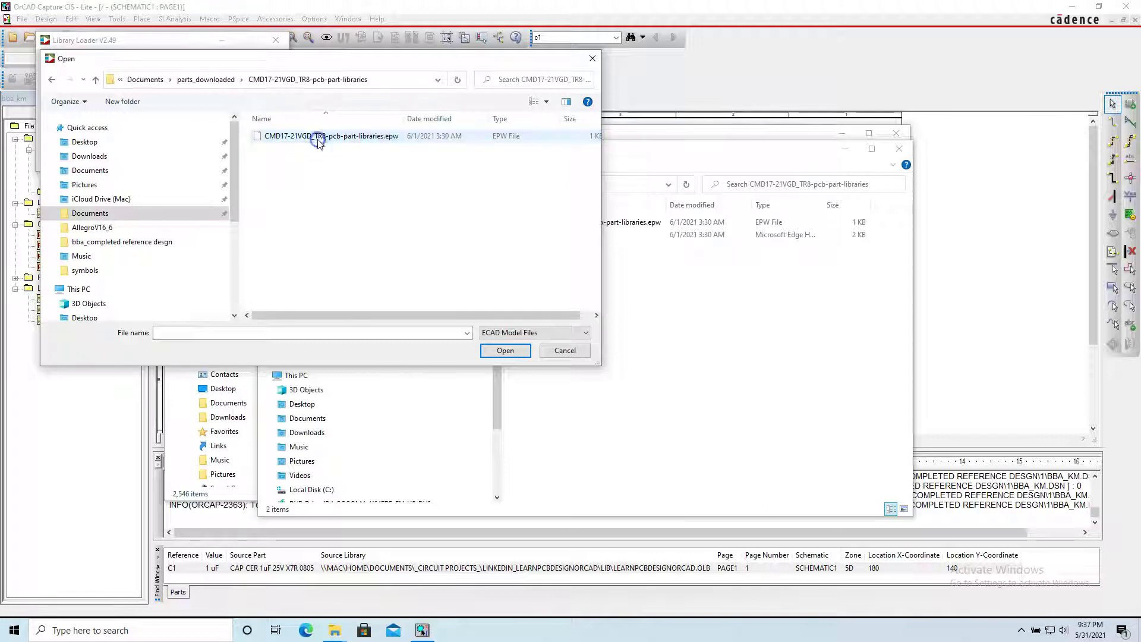
click(320, 138)
click(506, 351)
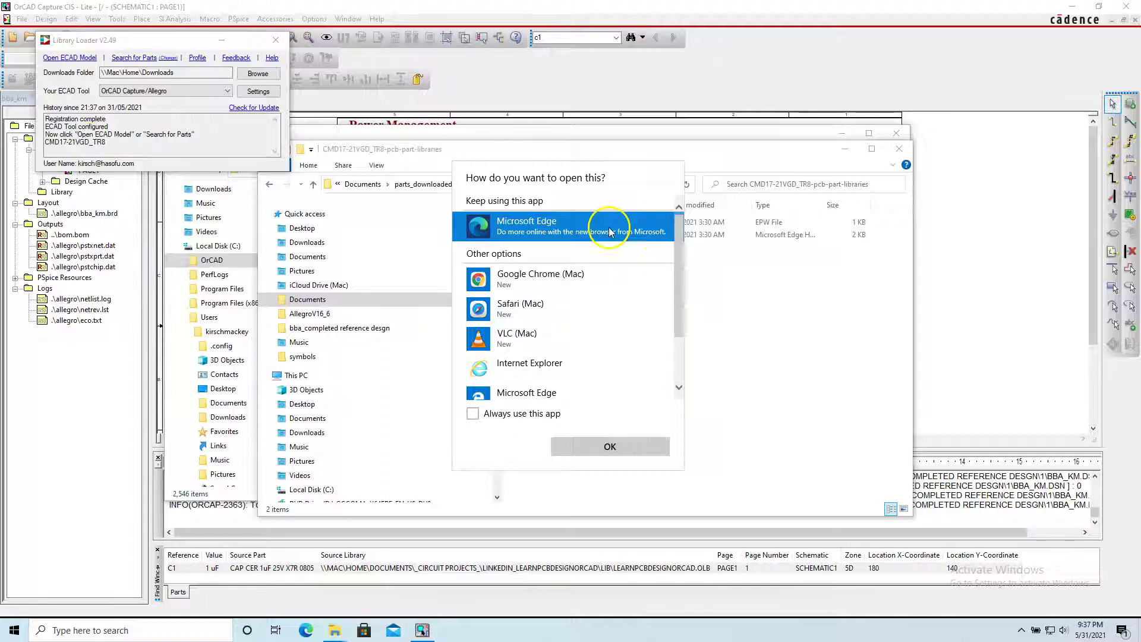
Step: Open the README file in Microsoft Edge
click(574, 450)
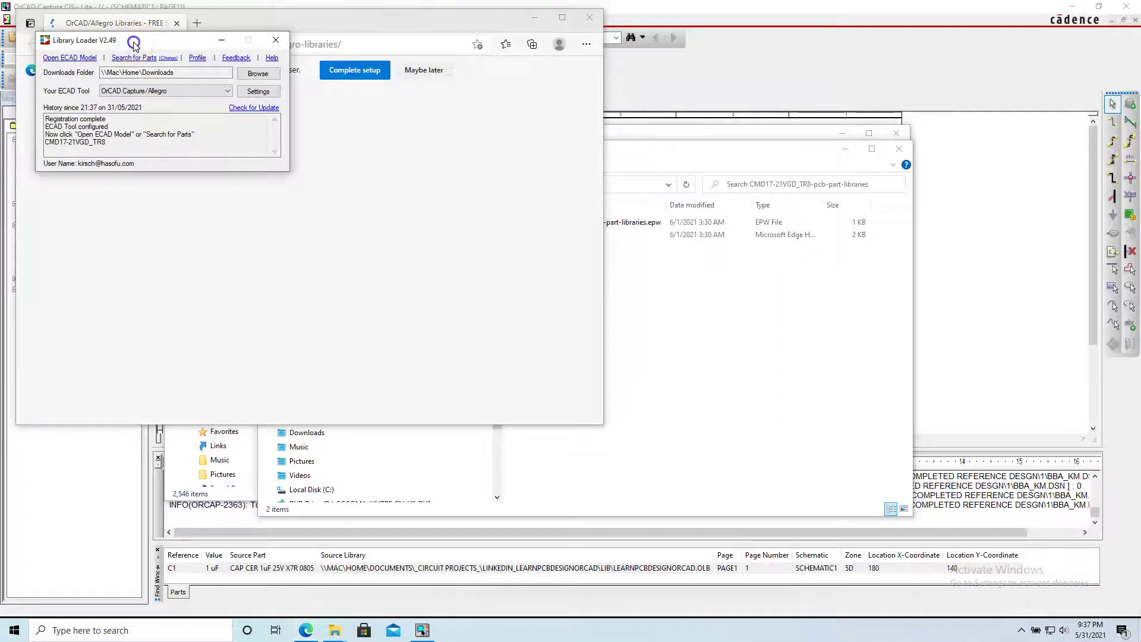
Step: Move Library Loader aside, scroll through the SamacSys instructions, and select CMD17-21VGD_TR8 in the history
drag(135, 46, 780, 79)
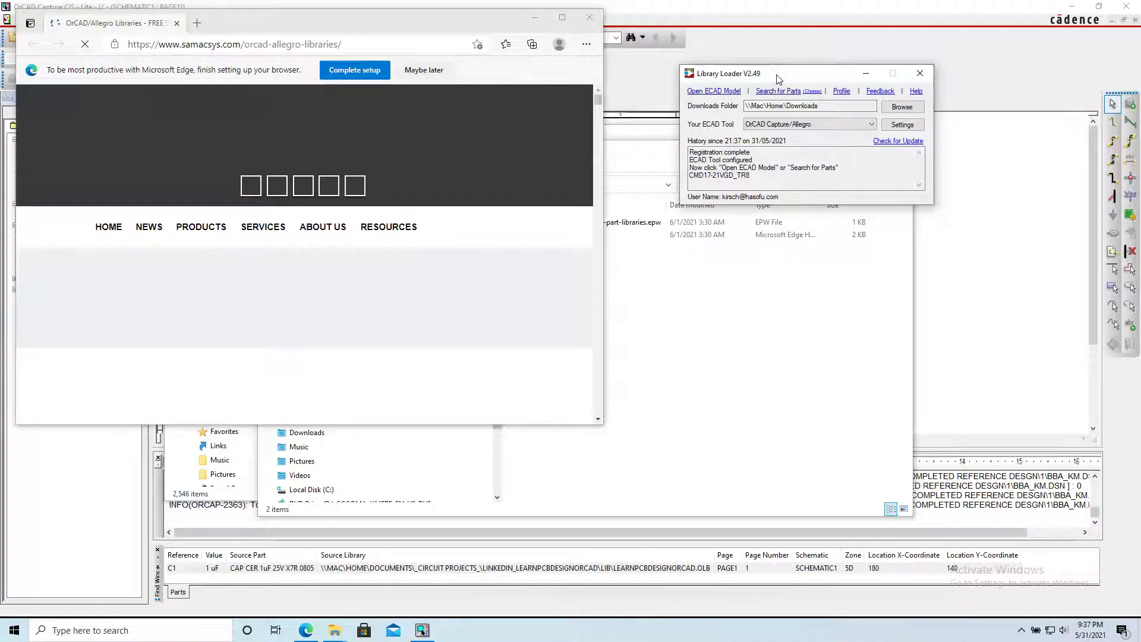
scroll(425, 239, down, 5)
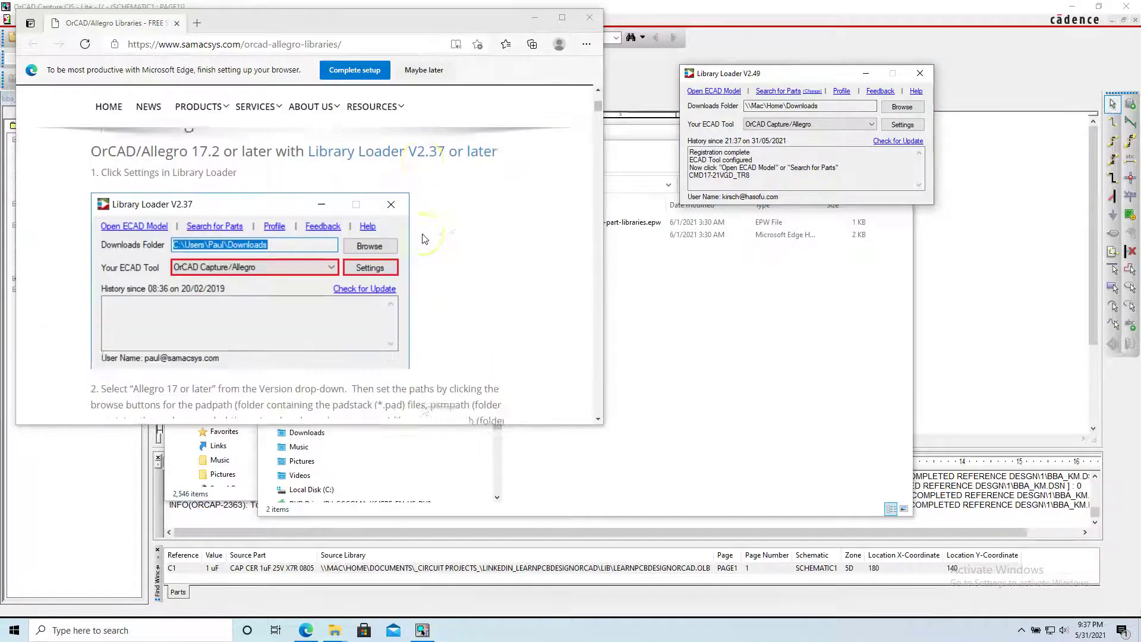
scroll(425, 238, down, 15)
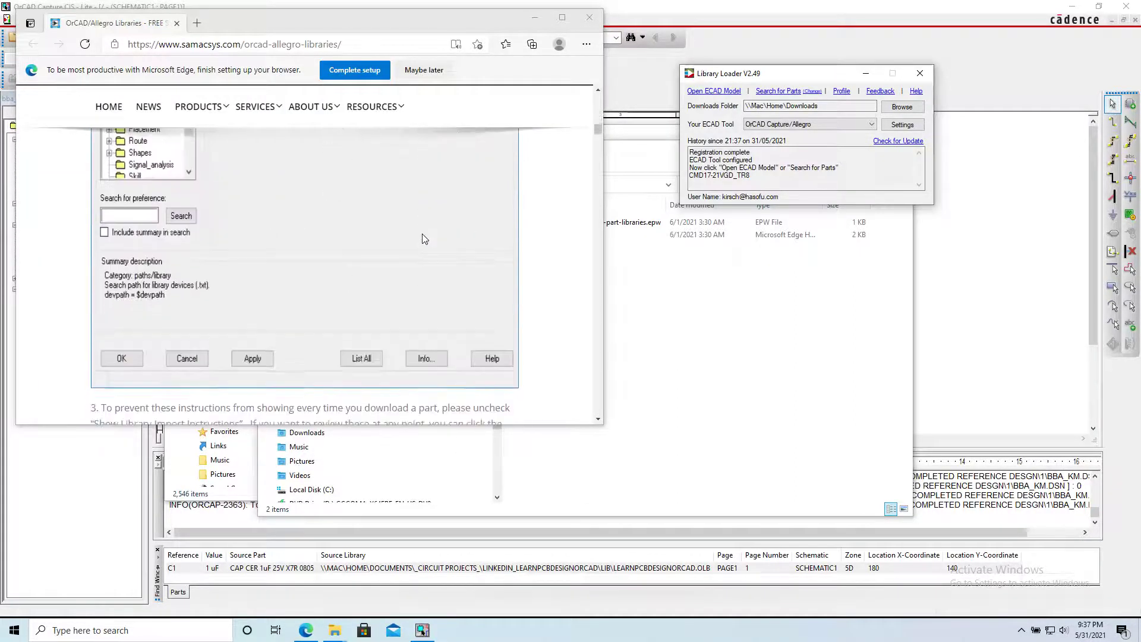
scroll(423, 239, down, 10)
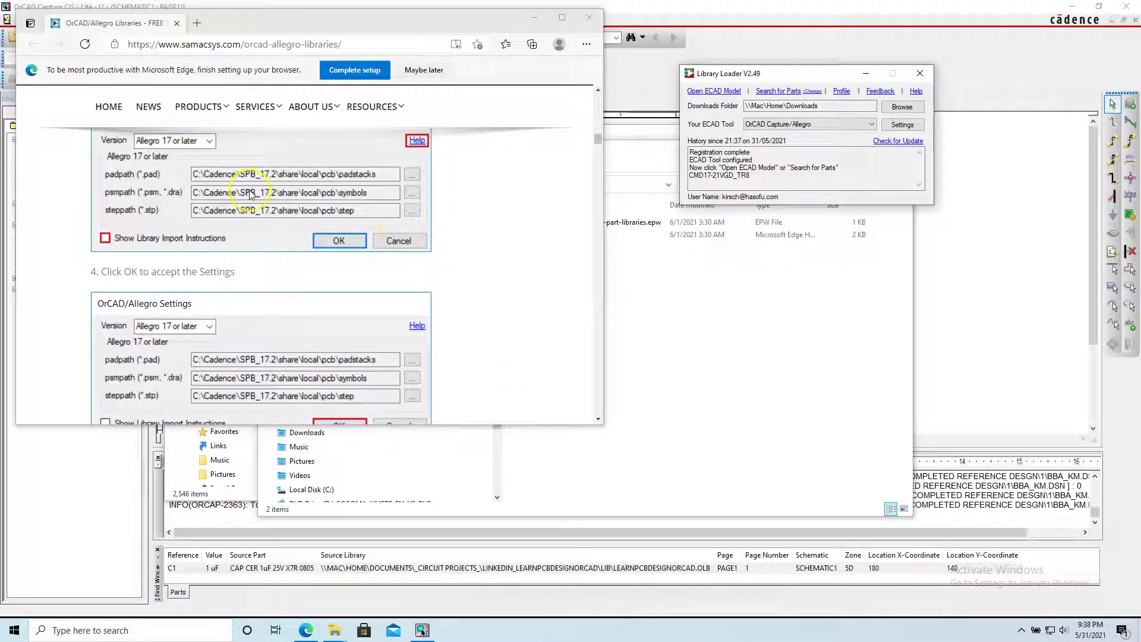
scroll(250, 194, down, 4)
scroll(260, 195, down, 9)
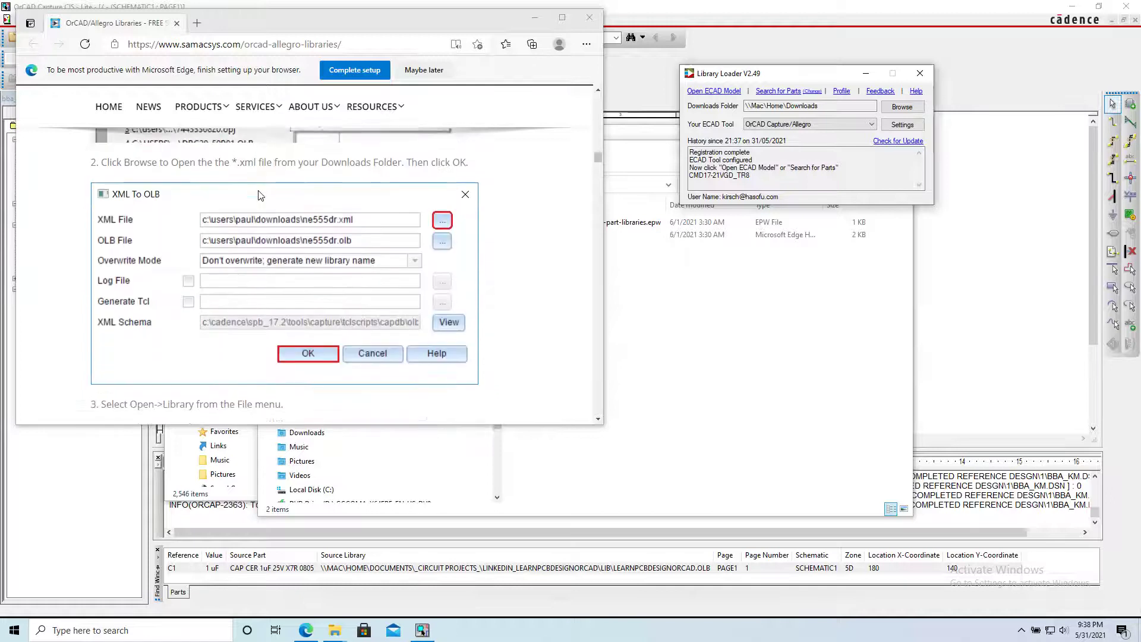
scroll(260, 194, down, 10)
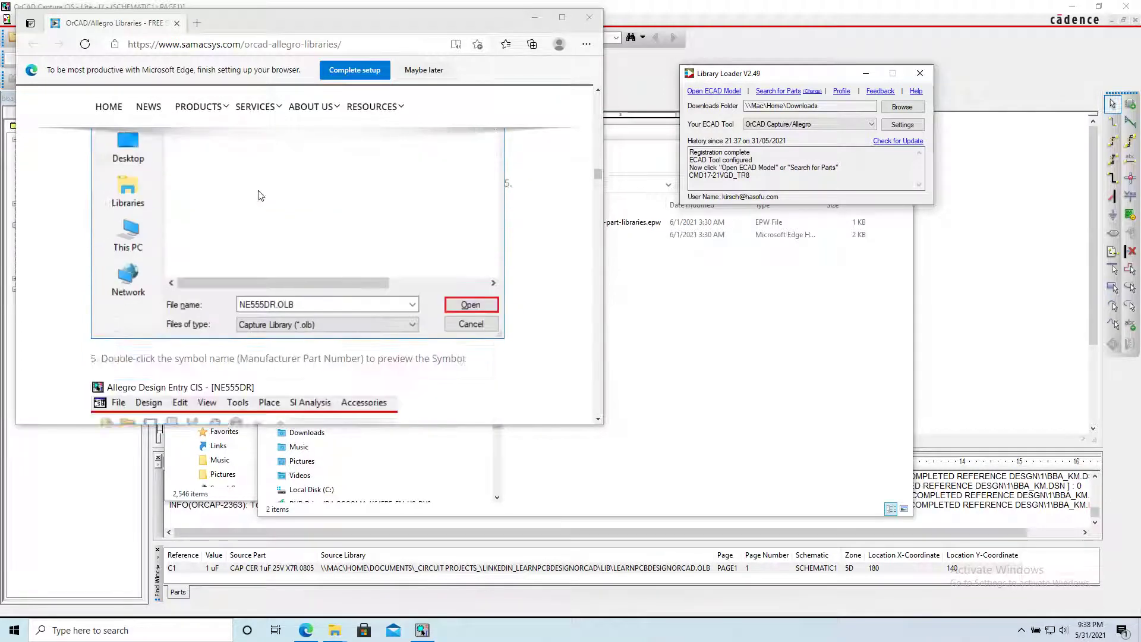
scroll(259, 195, down, 10)
scroll(259, 193, down, 10)
scroll(258, 190, down, 15)
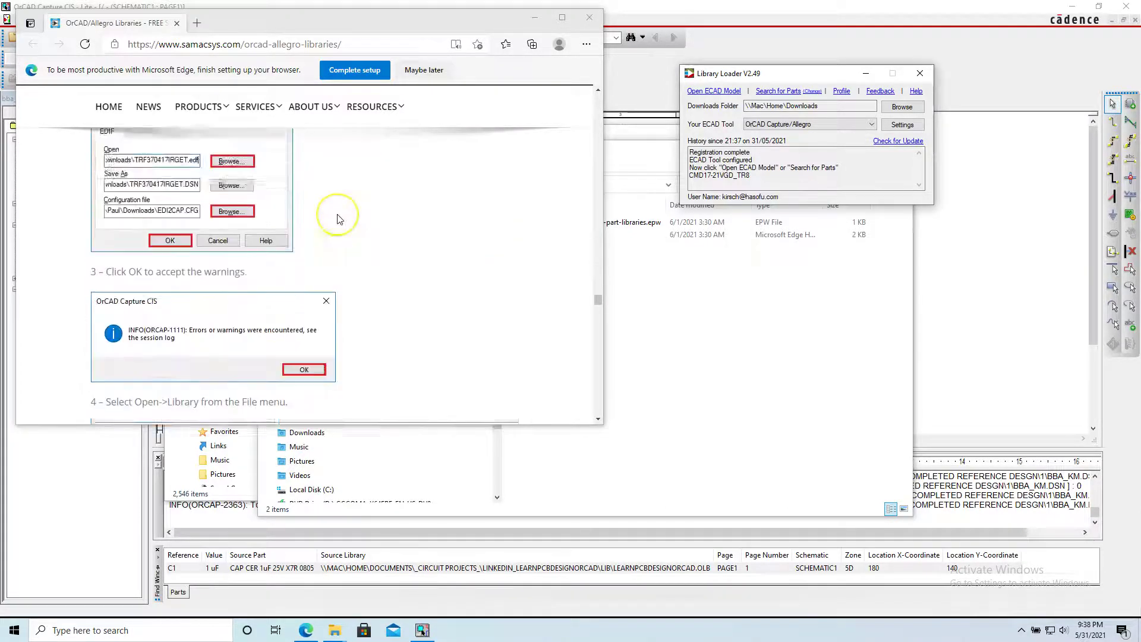
scroll(337, 218, down, 15)
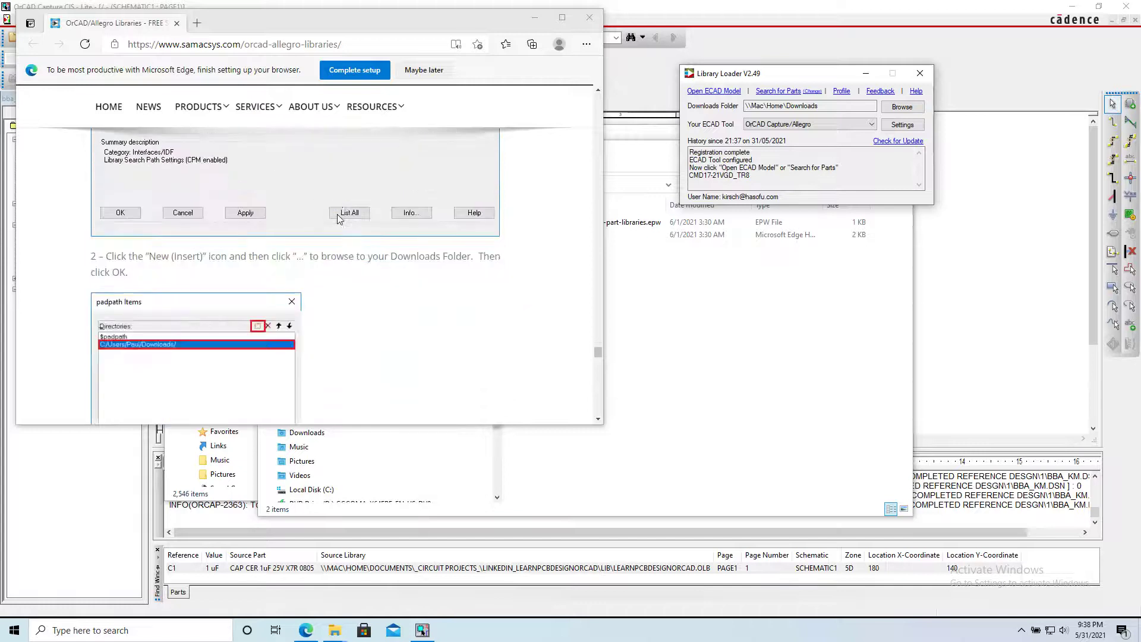
scroll(337, 218, down, 15)
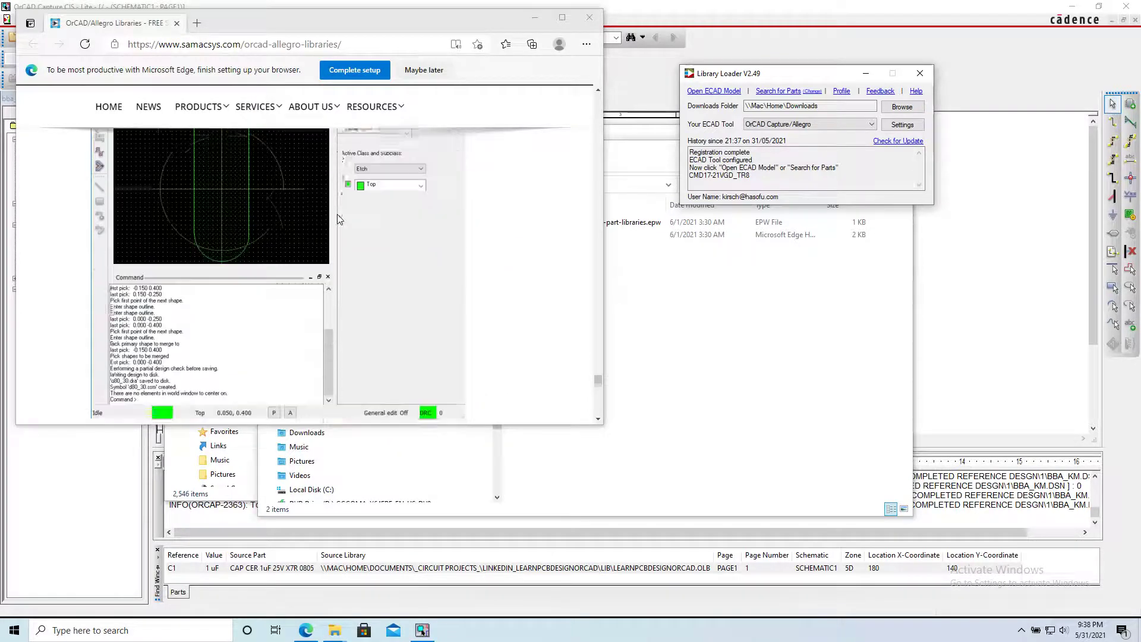
scroll(337, 218, down, 4)
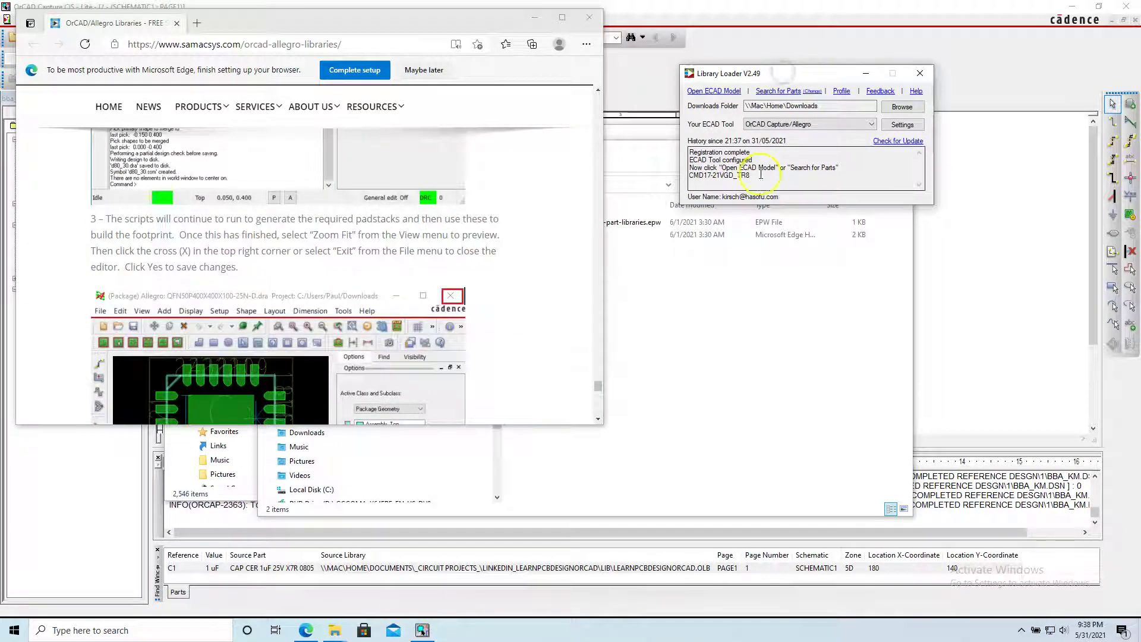
drag(751, 176, 690, 176)
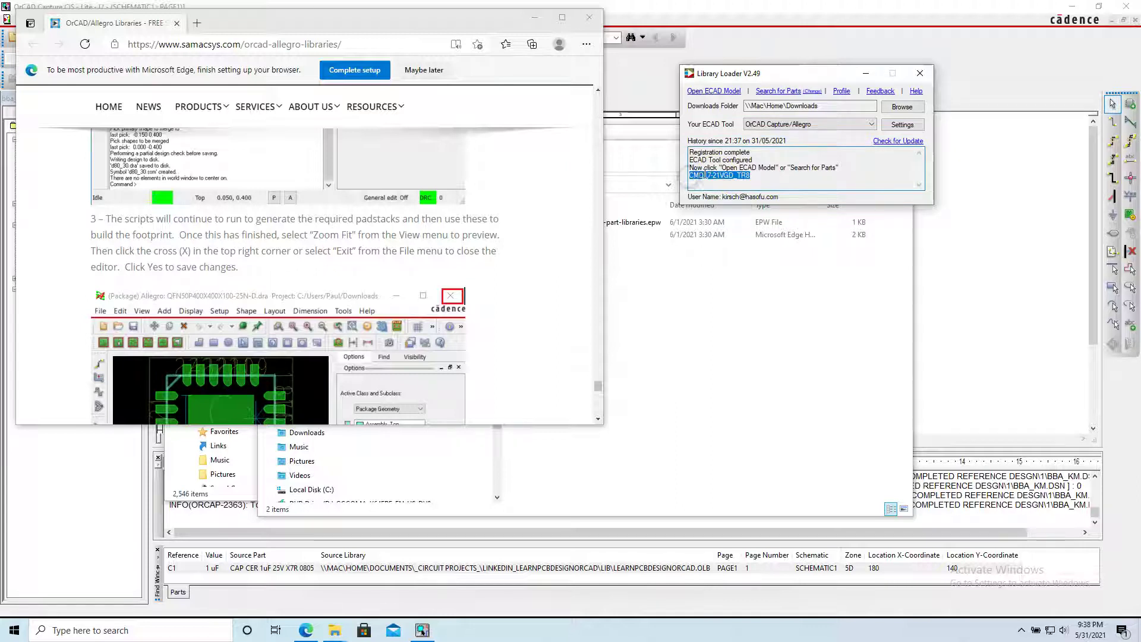
Step: Copy the part number CMD17-21VGD_TR8 and show the C: drive in File Explorer
right_click(704, 176)
click(734, 207)
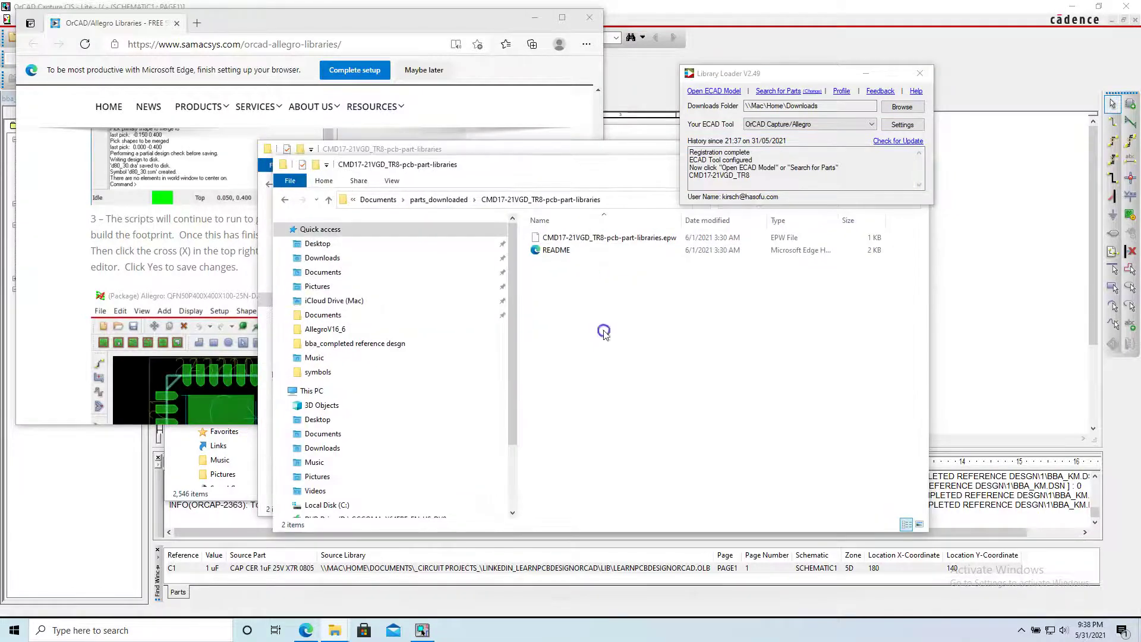
scroll(400, 380, down, 2)
click(390, 410)
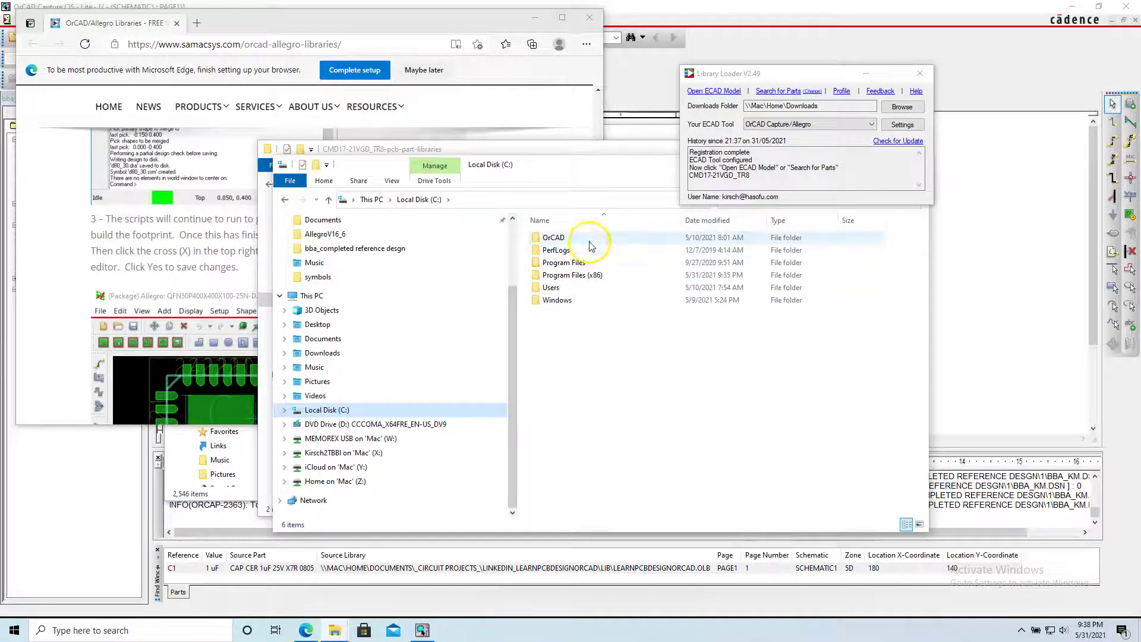
Step: Browse to C:\OrCAD\OrCAD_16.6_Lite\share\pcb\pcb_lib and select the symbols folder
double_click(556, 238)
double_click(588, 238)
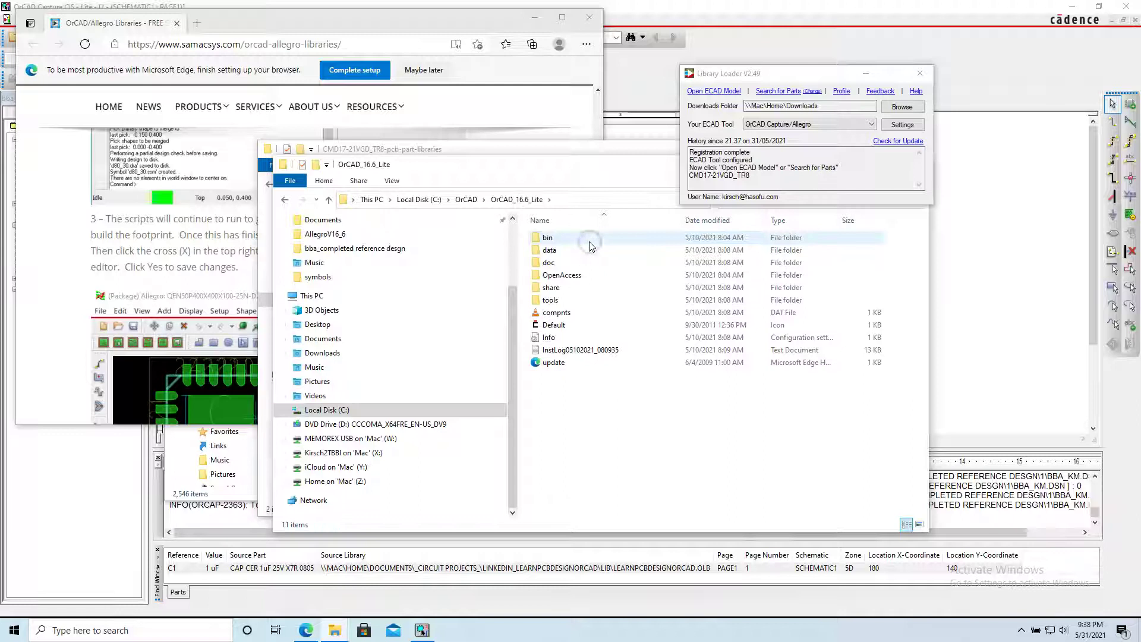
click(581, 288)
double_click(581, 288)
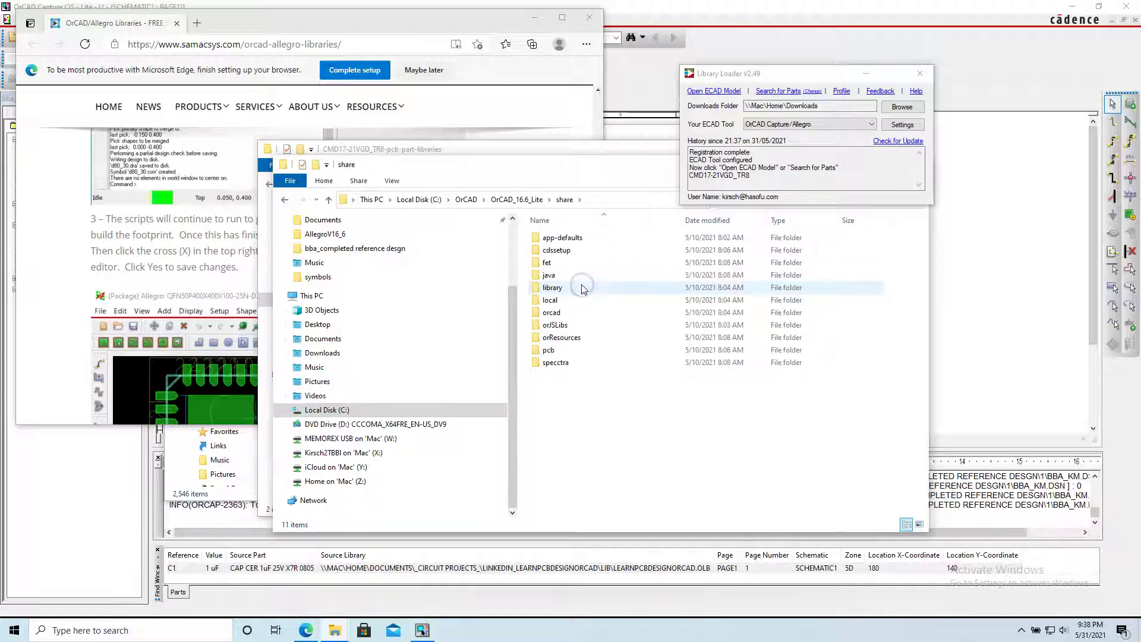
double_click(572, 351)
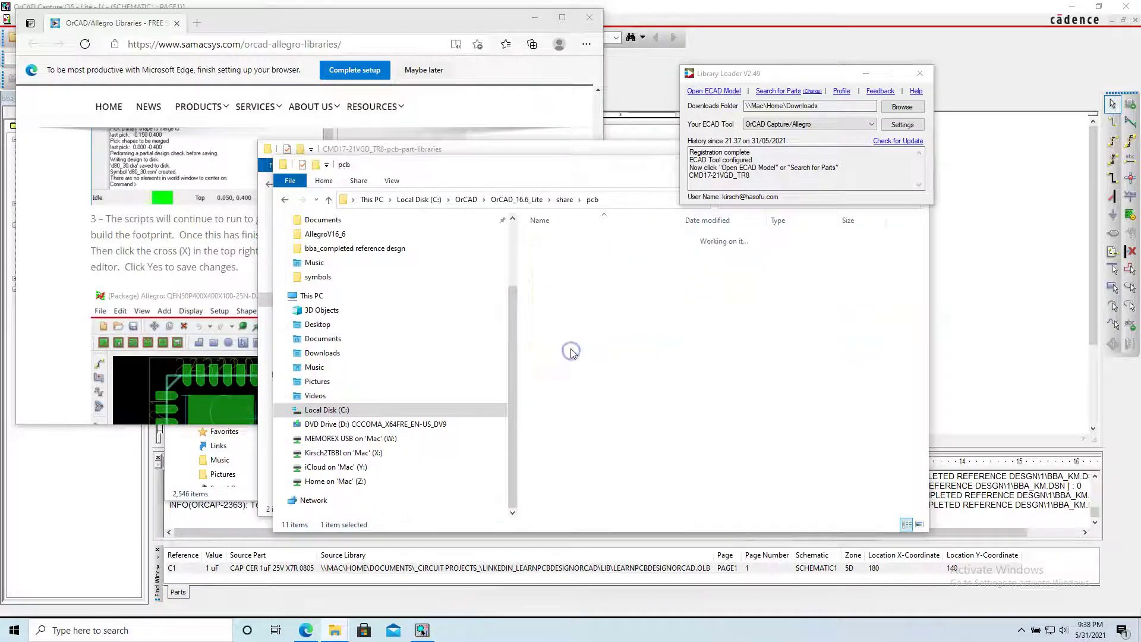
double_click(574, 365)
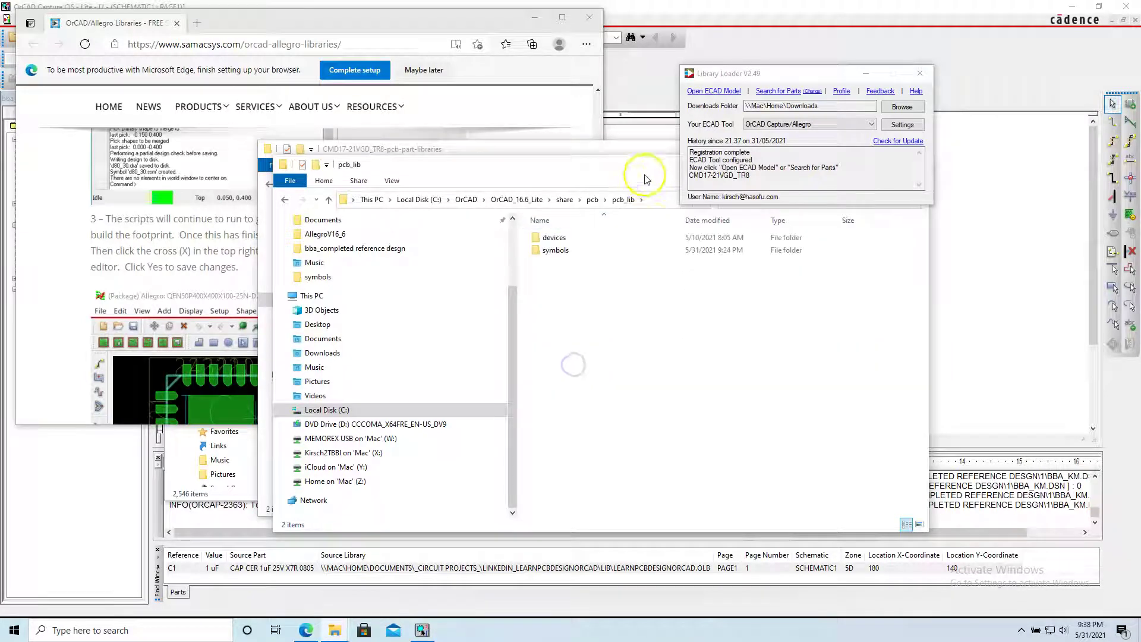
click(603, 252)
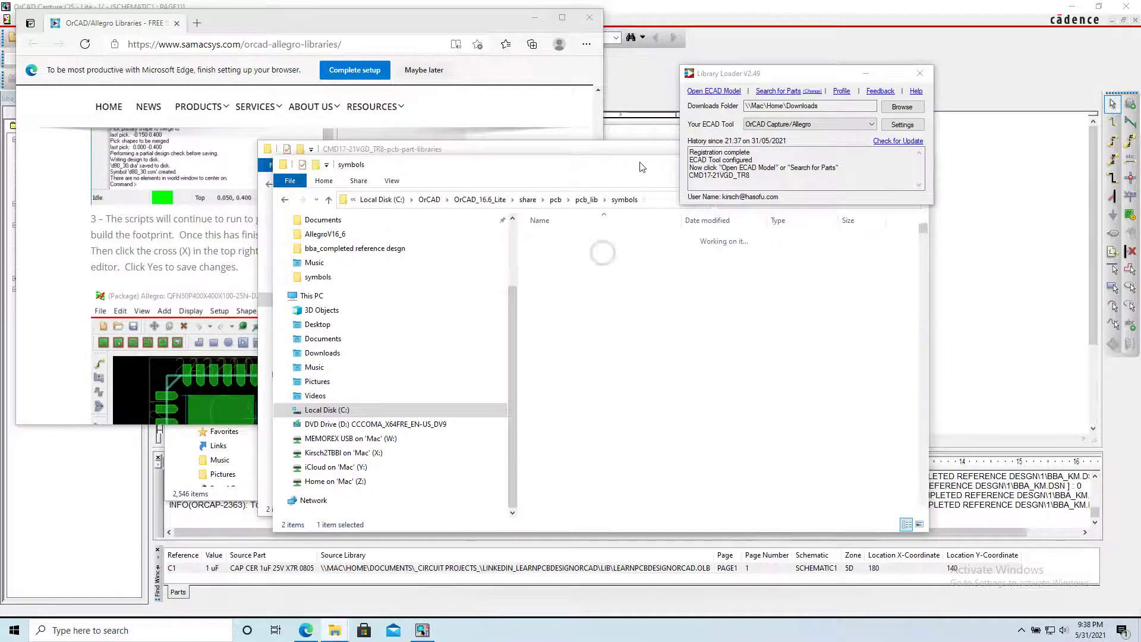
drag(732, 165, 657, 226)
Step: Search the symbols folder for the pasted CMD17-21VGD_TR8, find no match, and clear the search
click(681, 259)
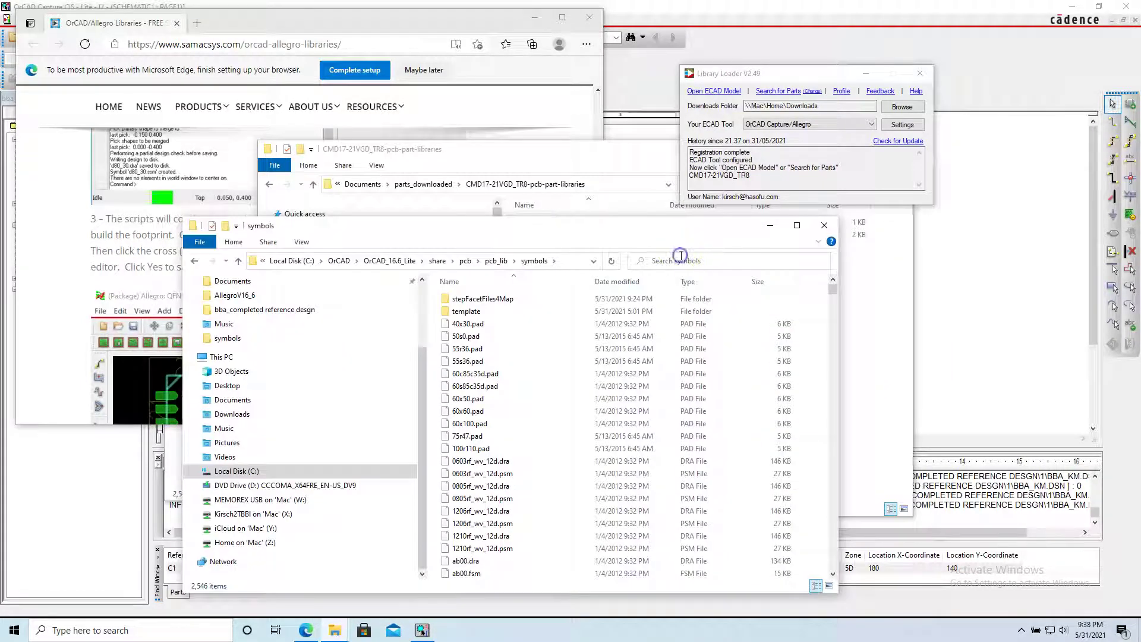
click(688, 245)
key(ctrl+v)
key(Return)
click(651, 235)
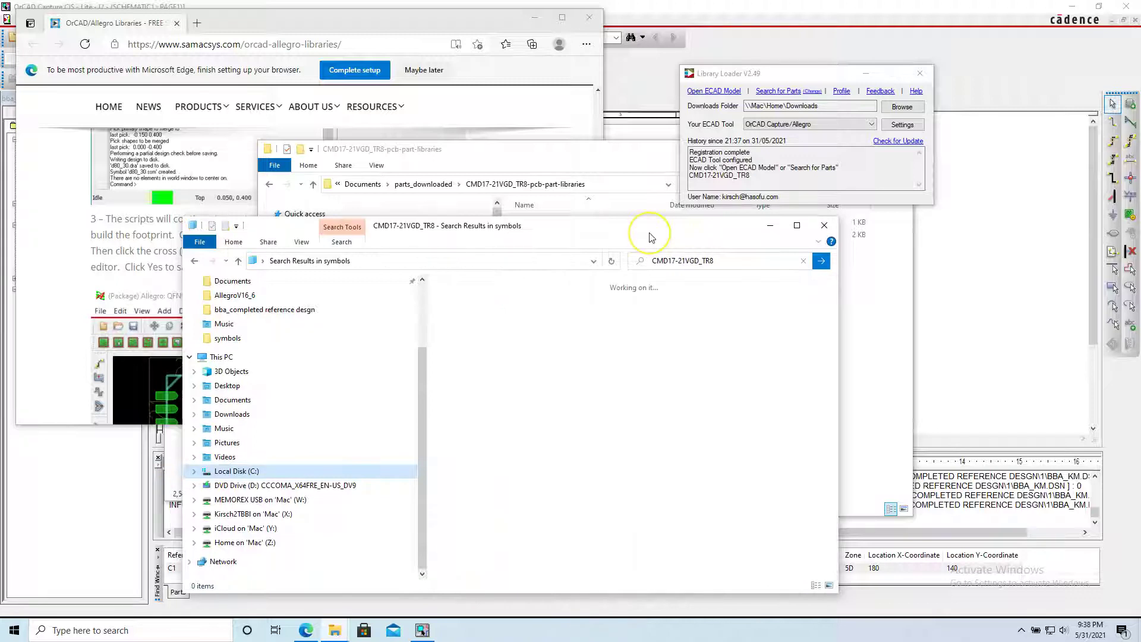
click(803, 260)
click(637, 275)
click(571, 338)
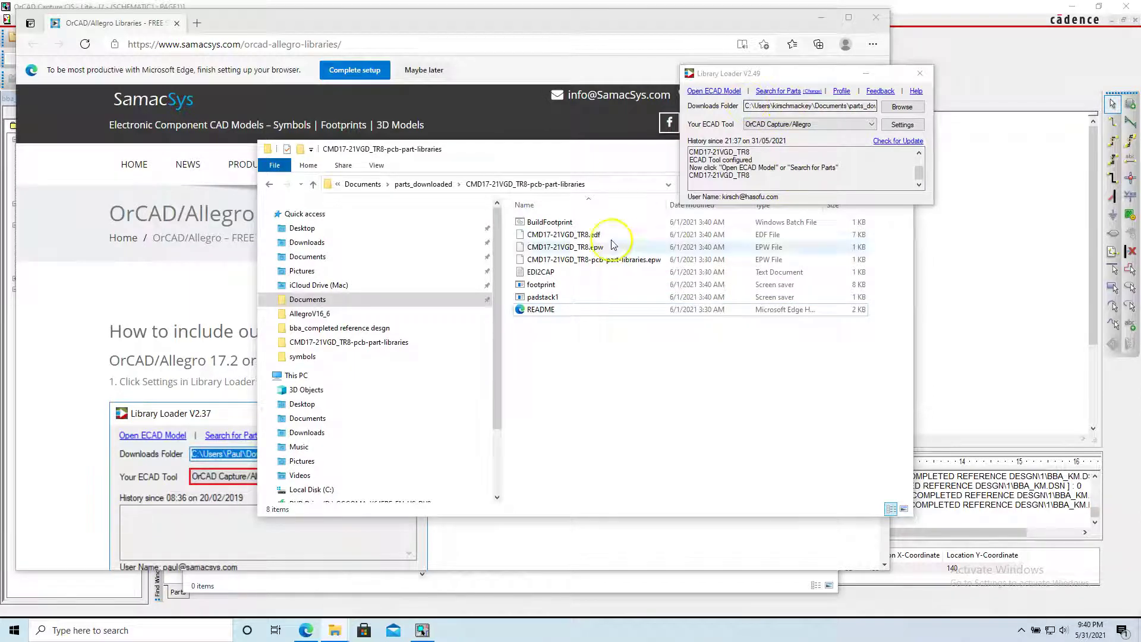
Step: Point Library Loader's downloads folder to Documents\parts_downloaded\CMD17-21VGD_TR8-pcb-part-libraries
click(900, 110)
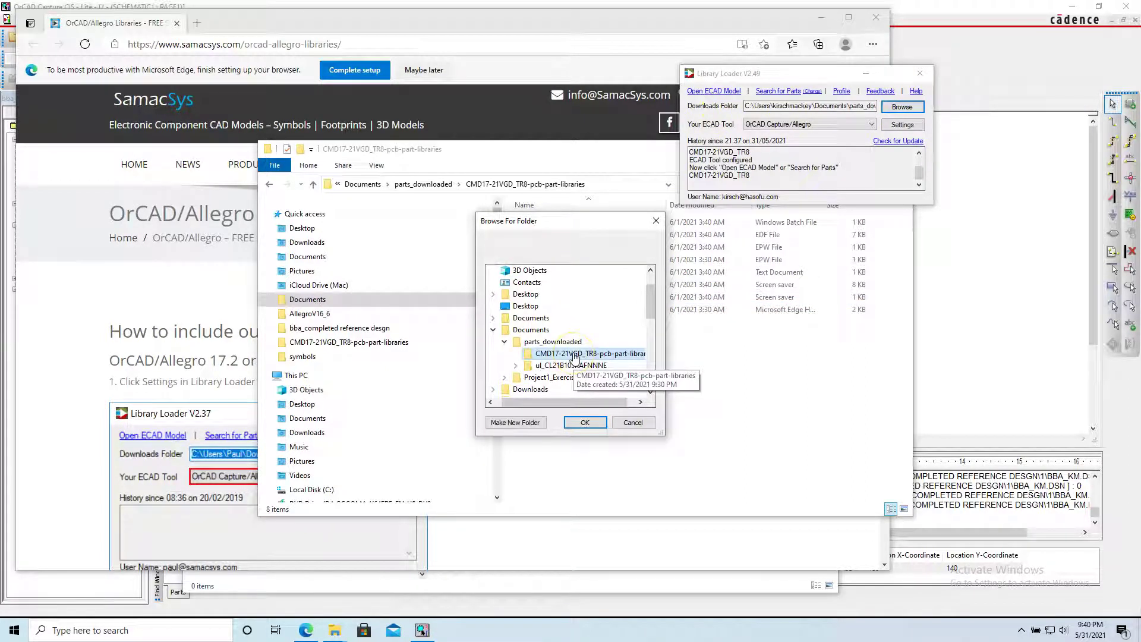
drag(600, 402, 607, 402)
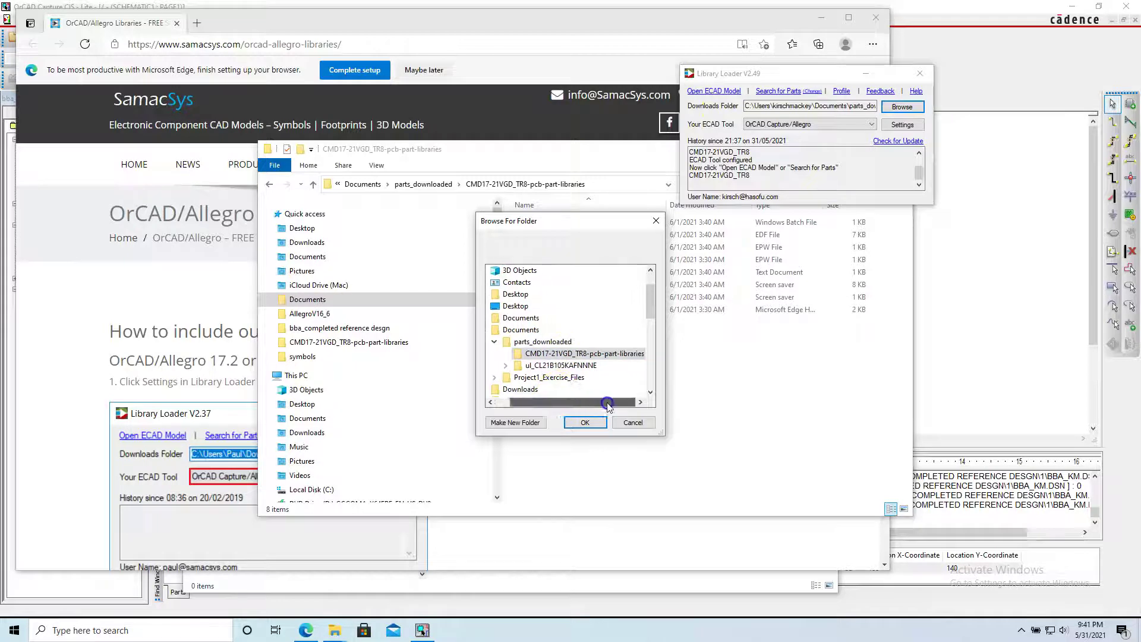
click(547, 353)
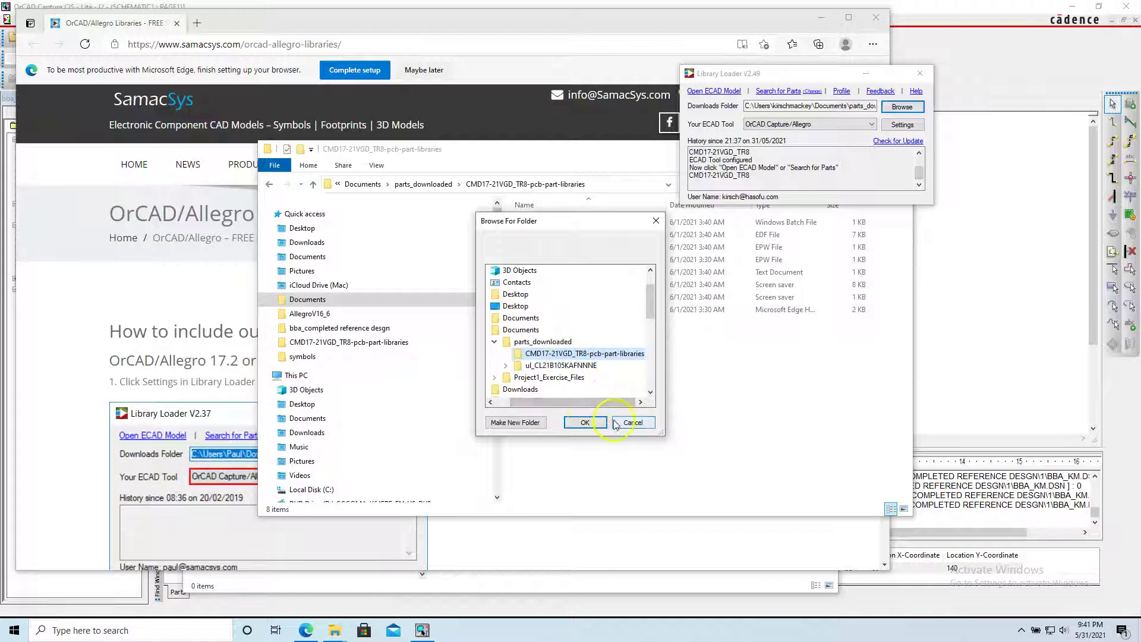
click(586, 422)
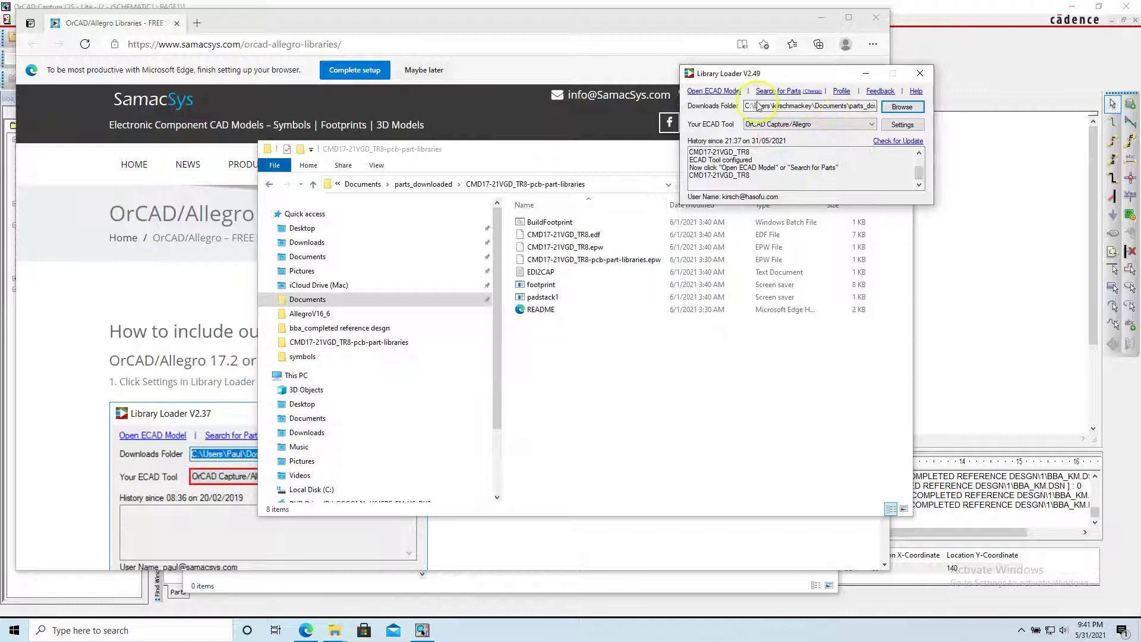
click(716, 91)
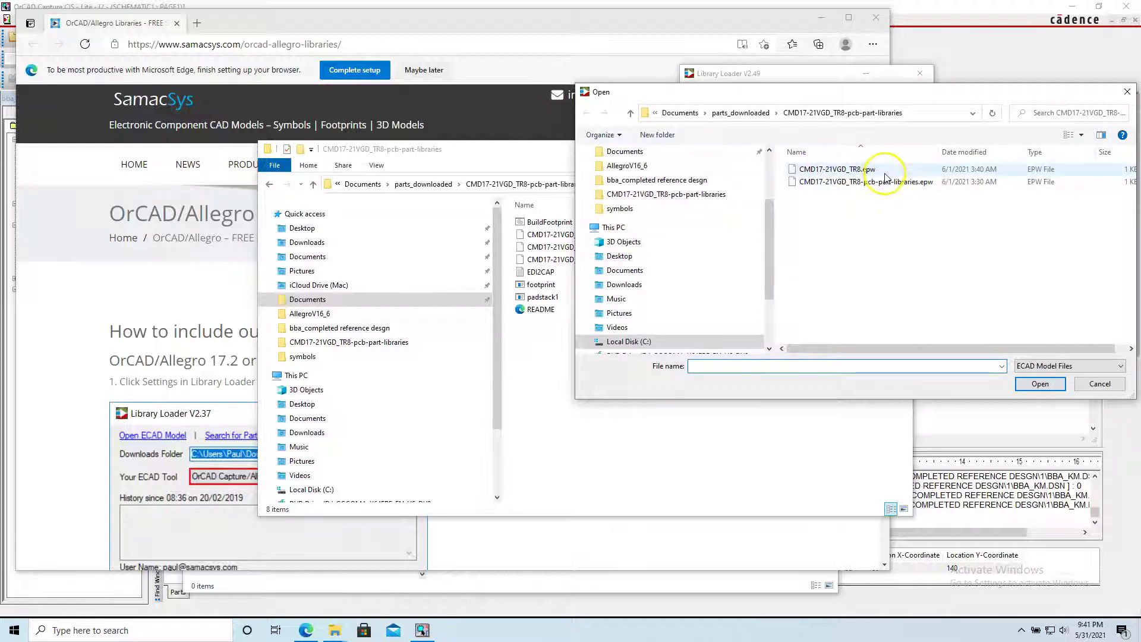
click(1092, 384)
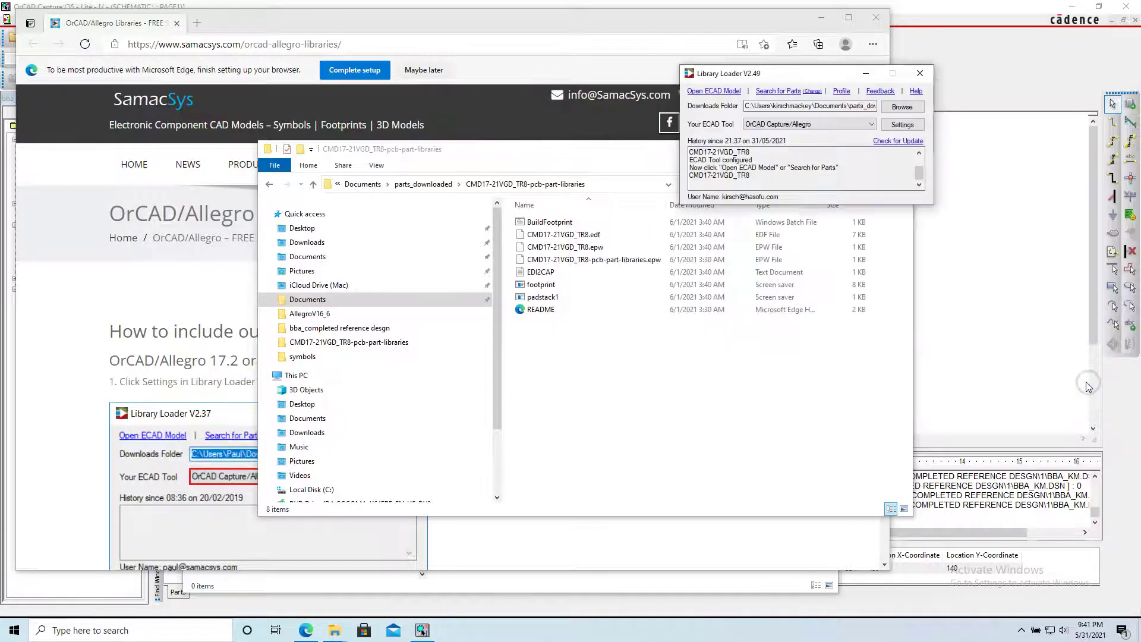
click(594, 359)
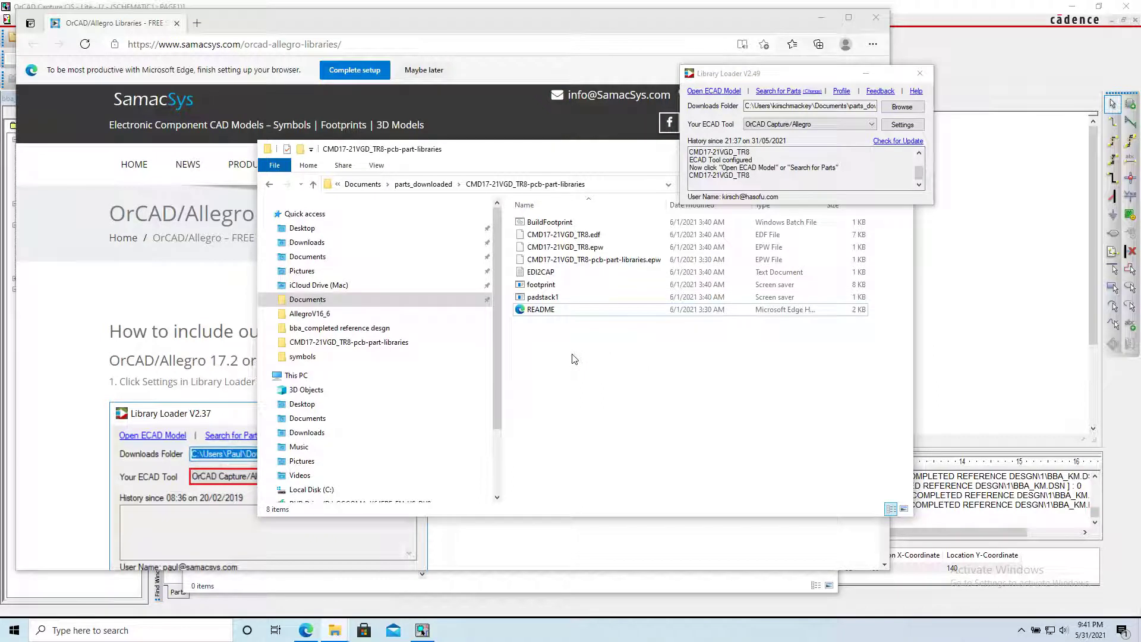
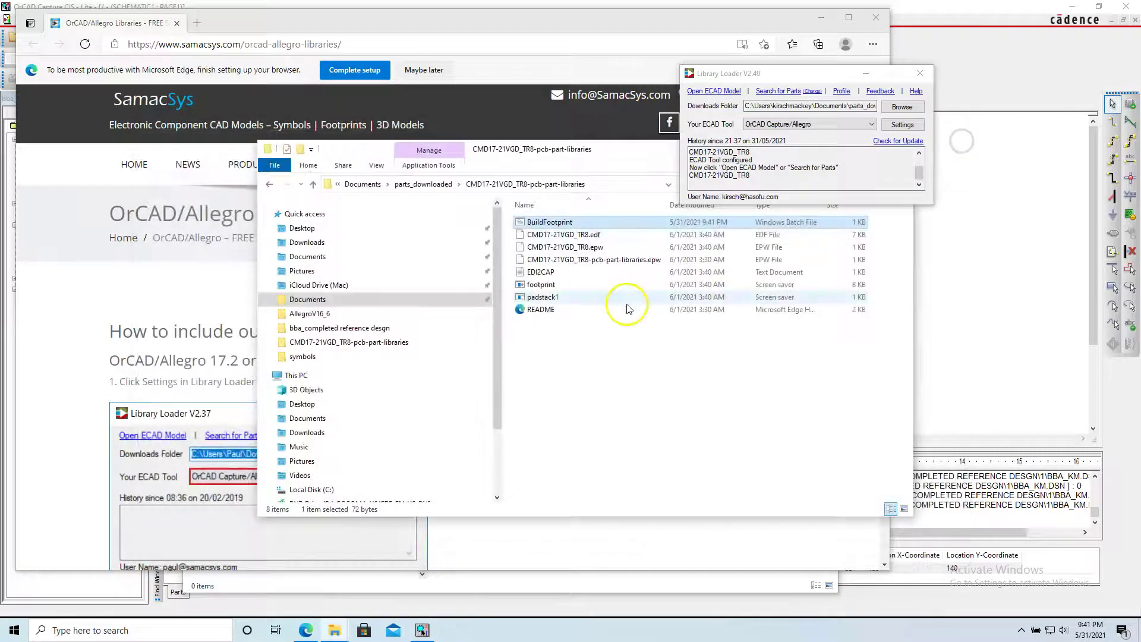
Step: Build the r145_95 padstack with BuildFootprint, accepting the units warning, then close Pad Designer
double_click(568, 223)
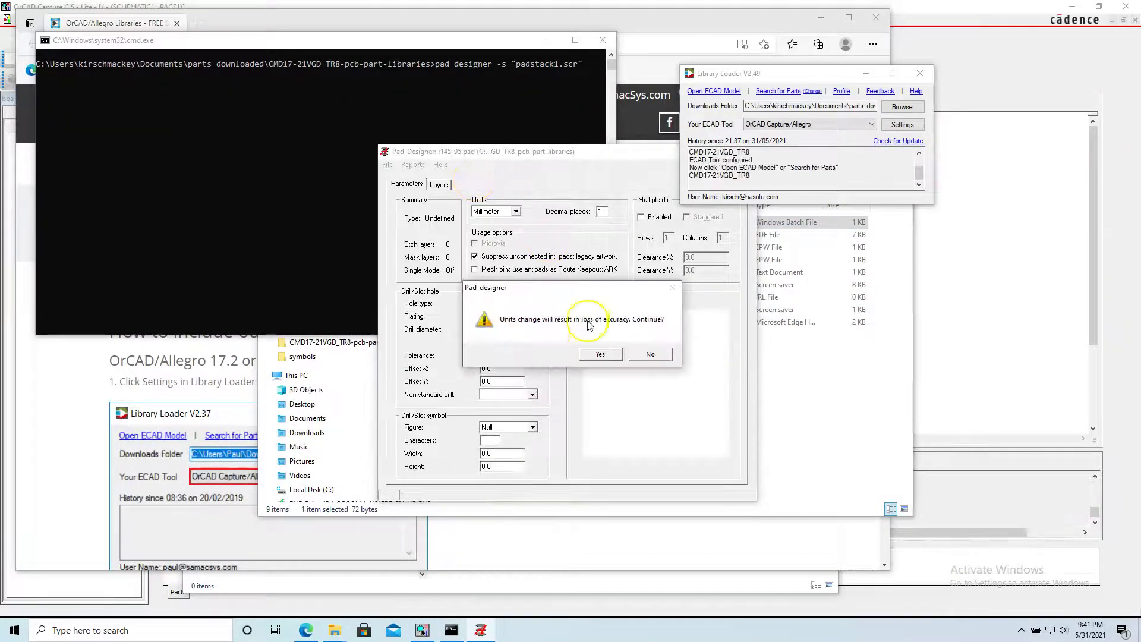
click(600, 354)
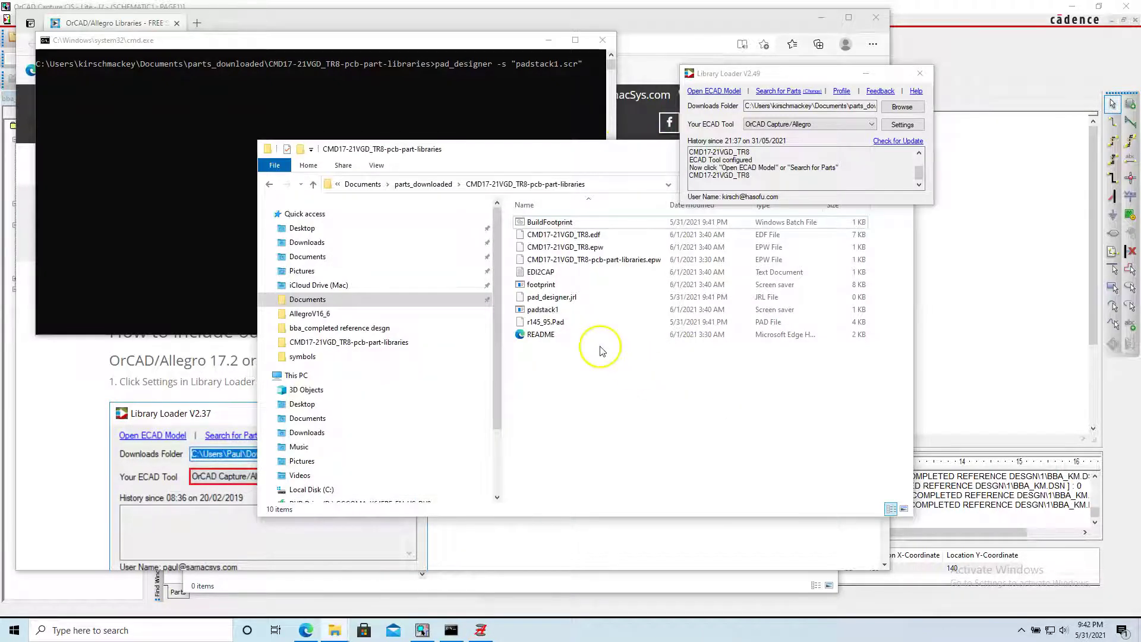
click(481, 630)
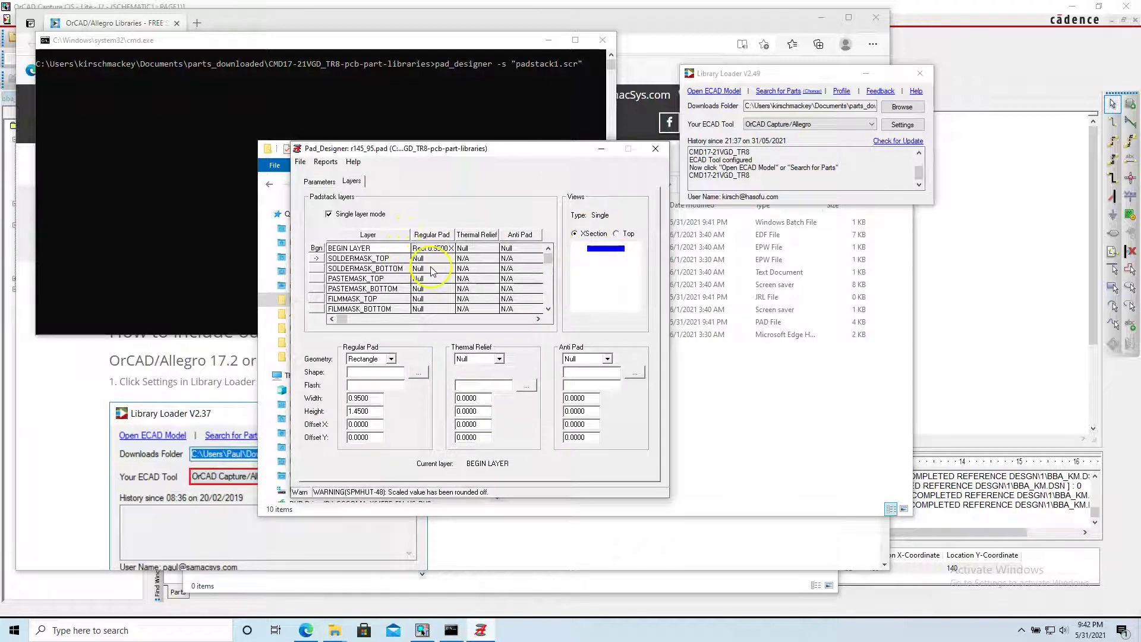
click(319, 182)
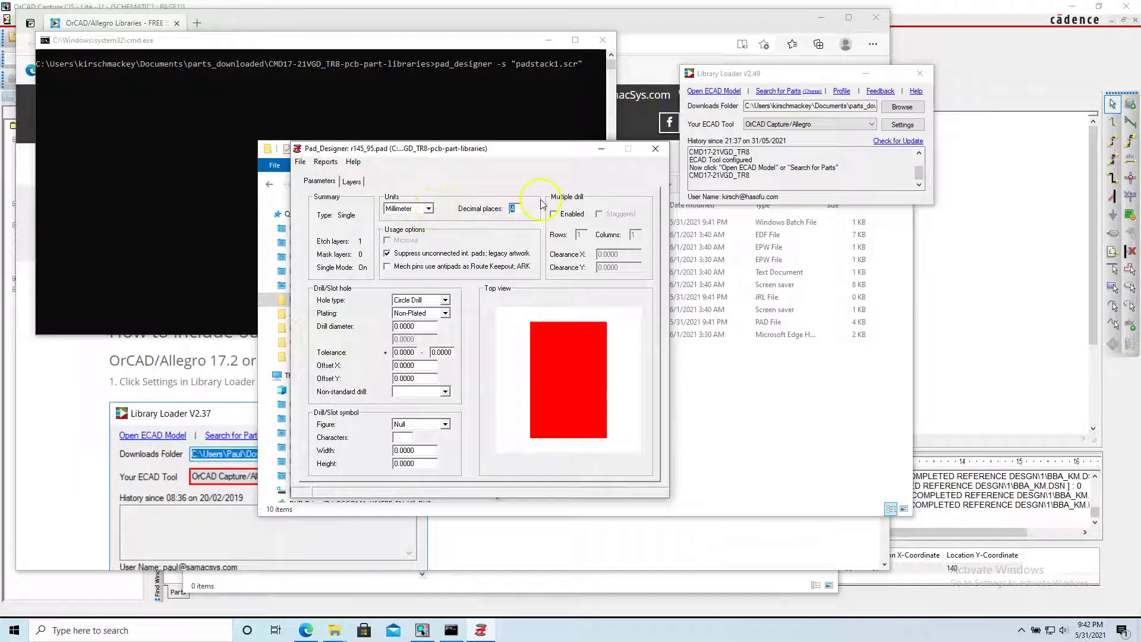
click(656, 149)
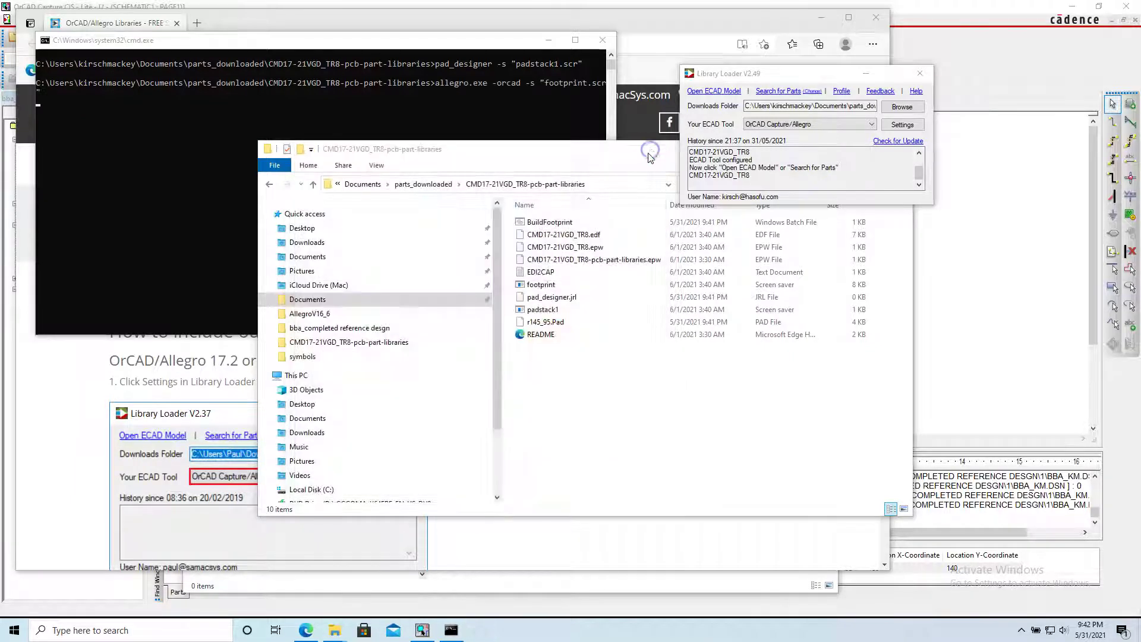
Step: Dismiss the Allegro startup warning and let the script generate LEDC2012X120N.dra and ledc2012x120n.psm
click(594, 355)
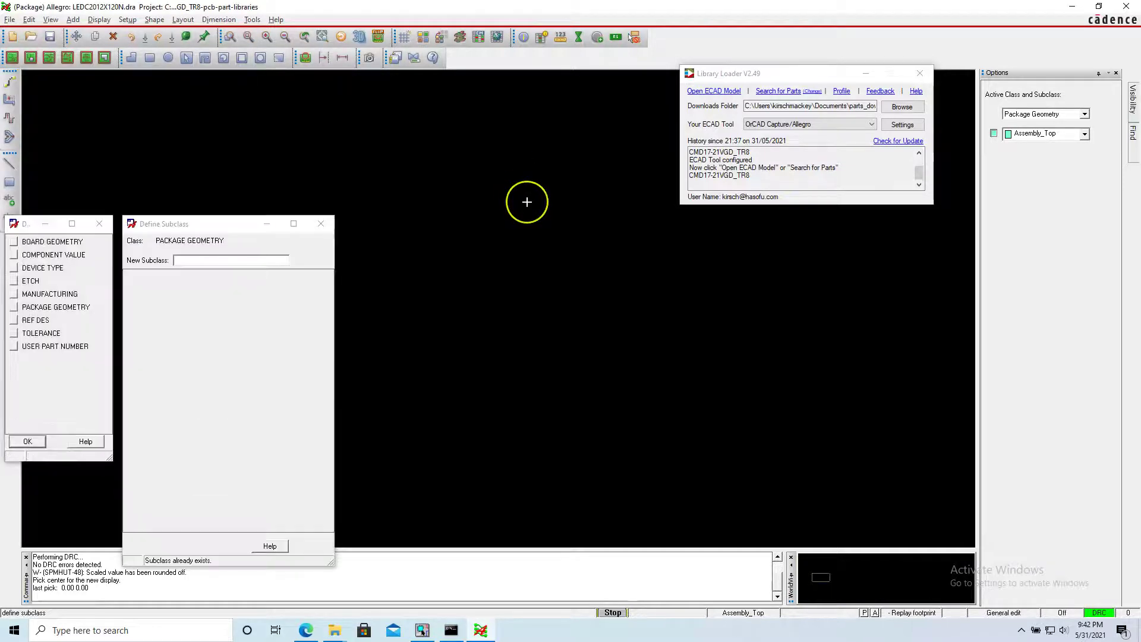
key(ctrl+Left)
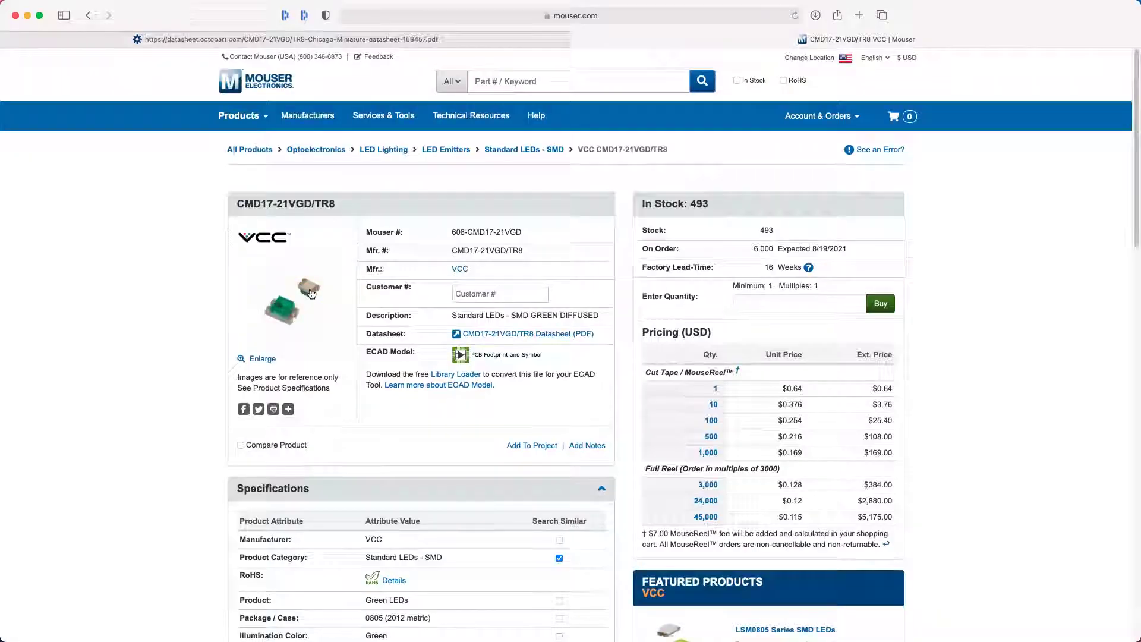
key(ctrl+Right)
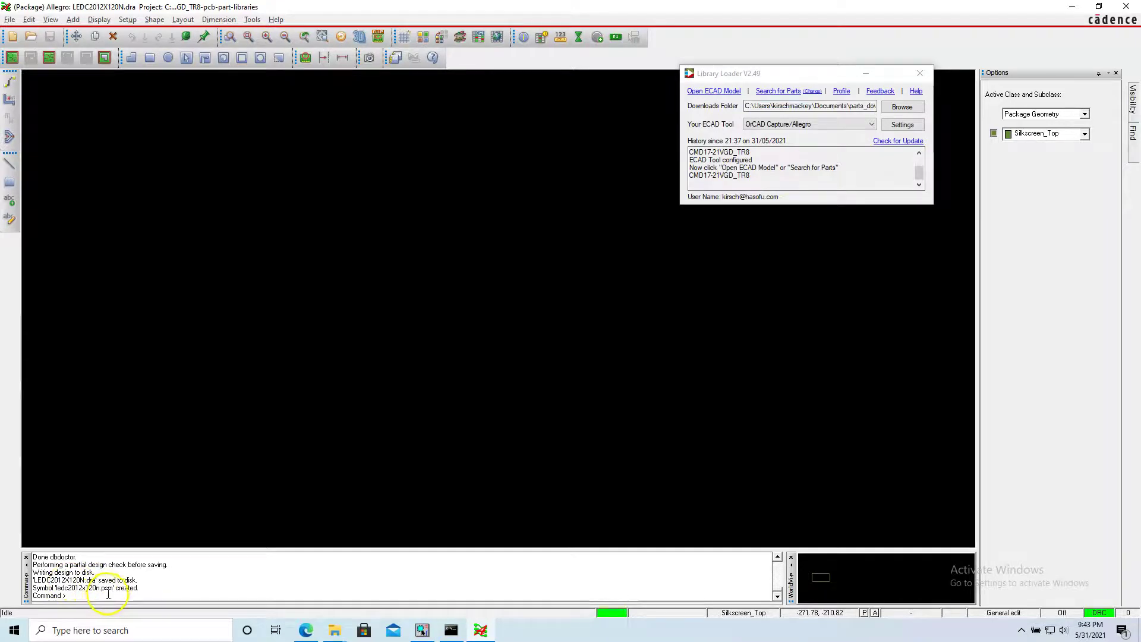
Step: Close the Library Loader window
click(323, 326)
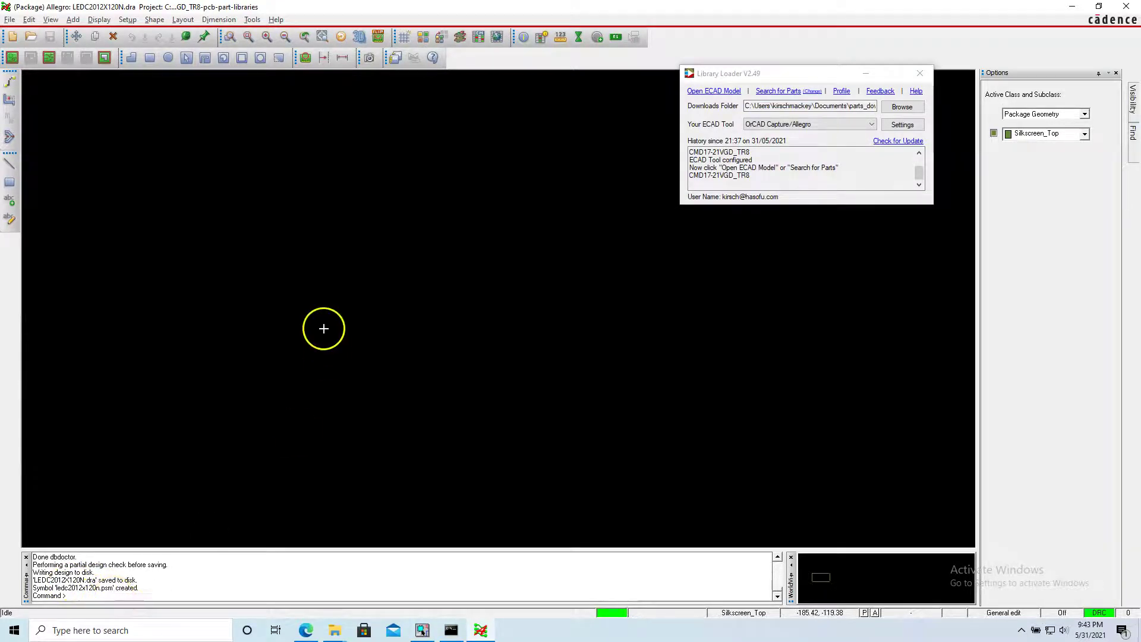
scroll(498, 273, down, 2)
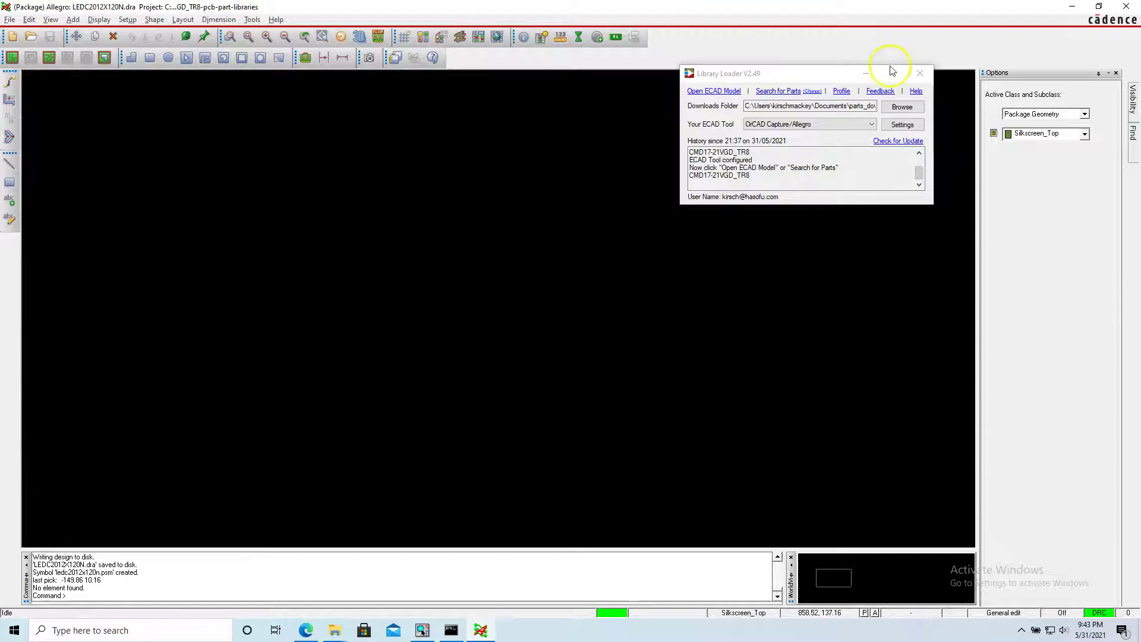
click(867, 73)
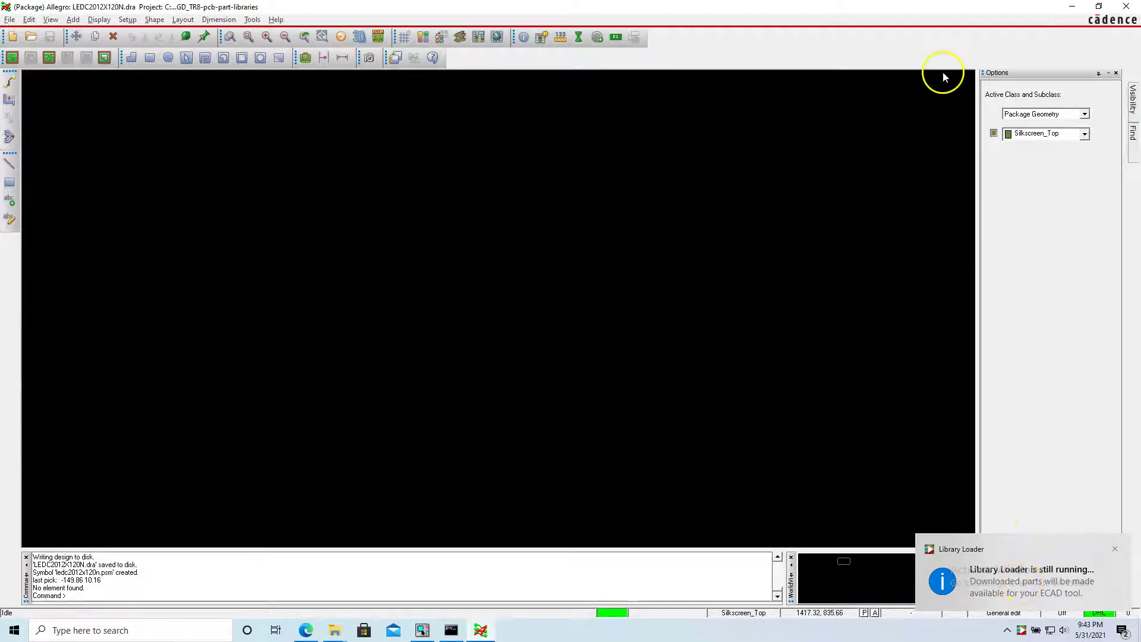
Step: Zoom in on the LEDC2012X120N footprint's pads and silkscreen outline
drag(938, 89, 28, 536)
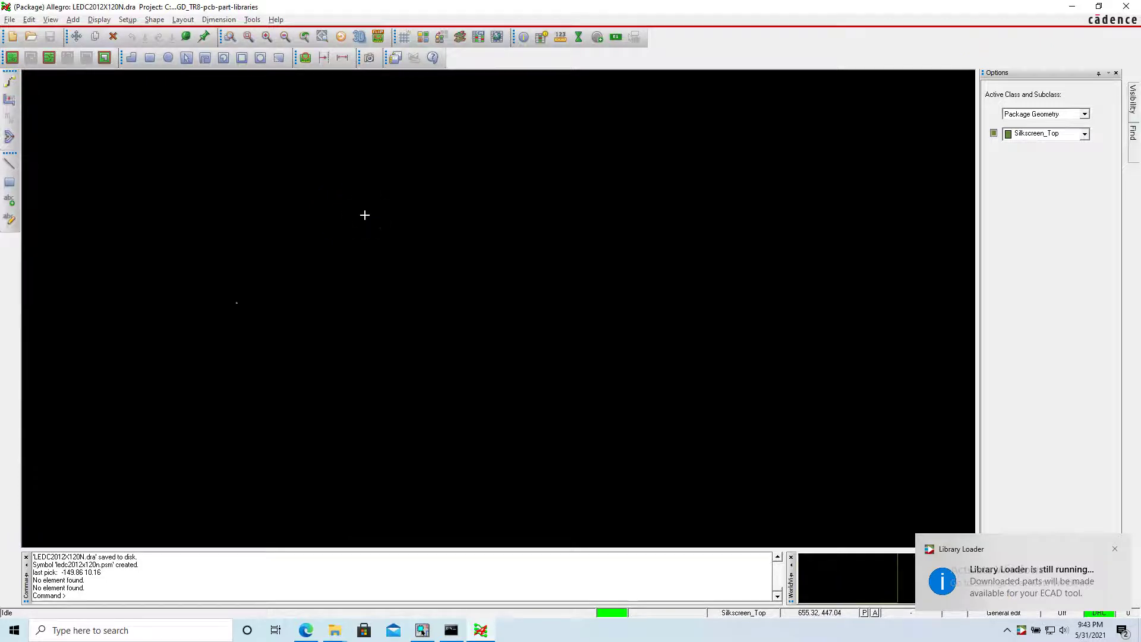
drag(957, 78, 46, 527)
drag(224, 325, 236, 311)
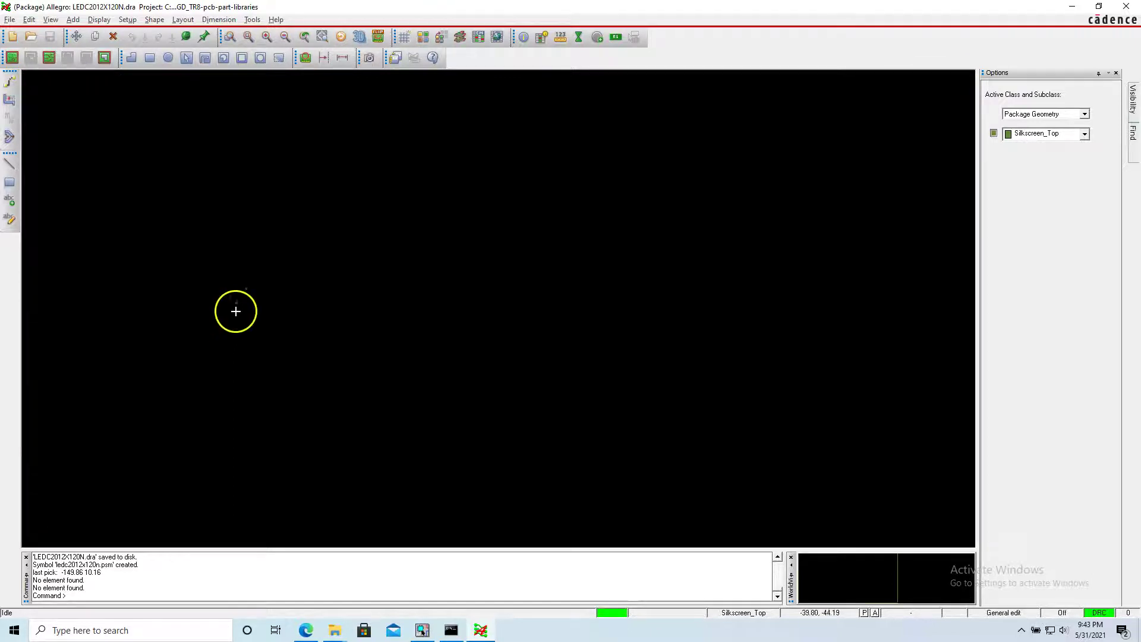
click(232, 301)
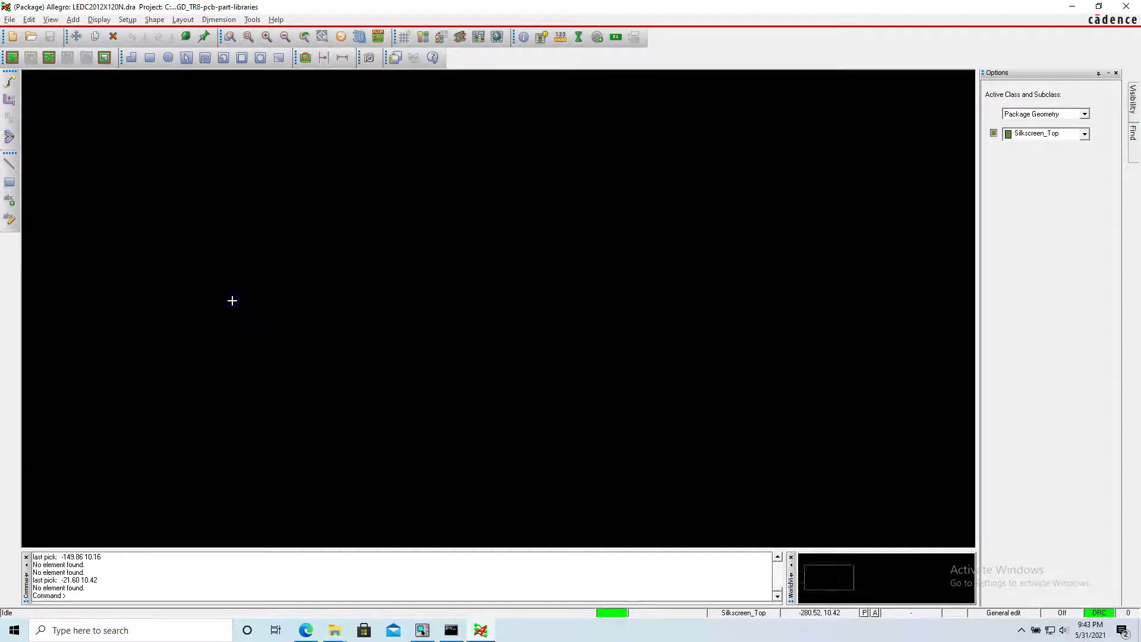
scroll(457, 315, up, 5)
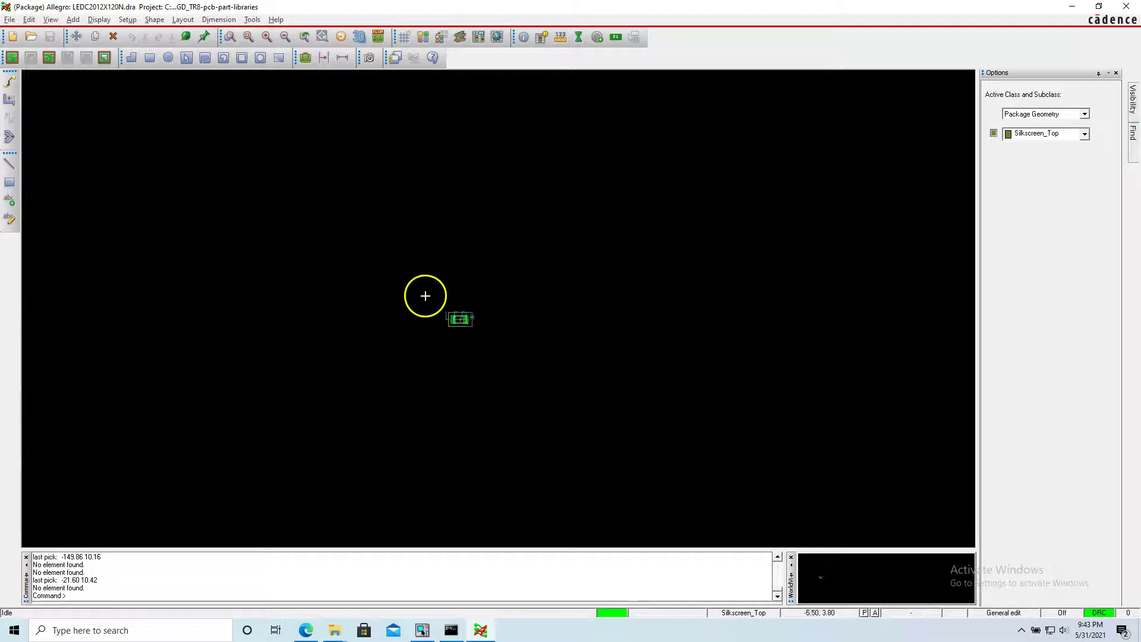
scroll(458, 321, up, 5)
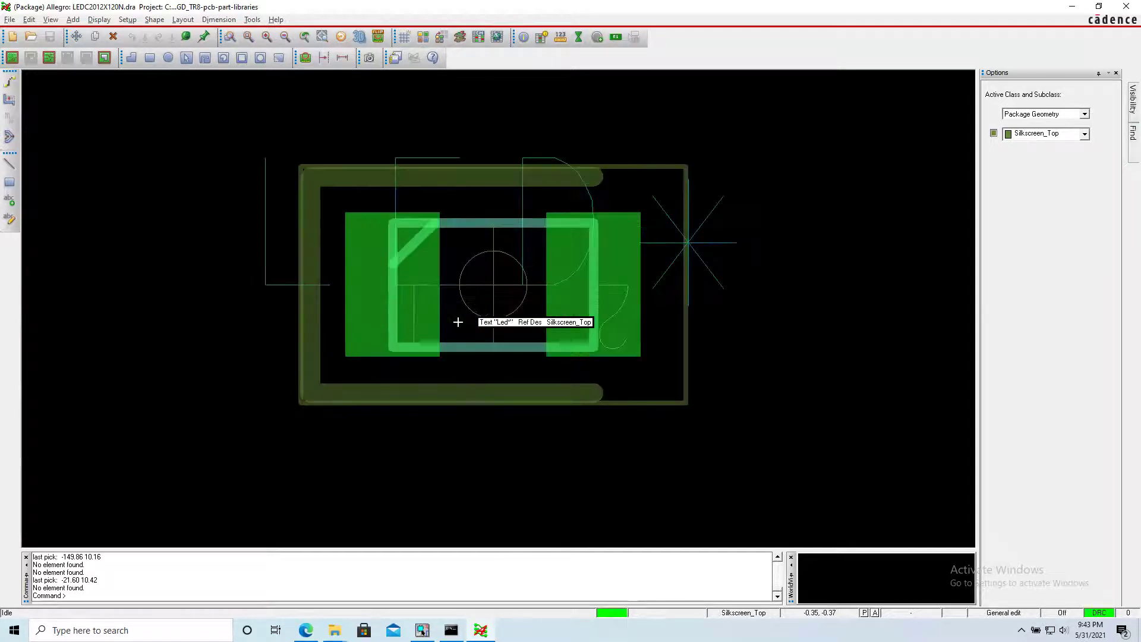
scroll(457, 322, up, 2)
click(306, 107)
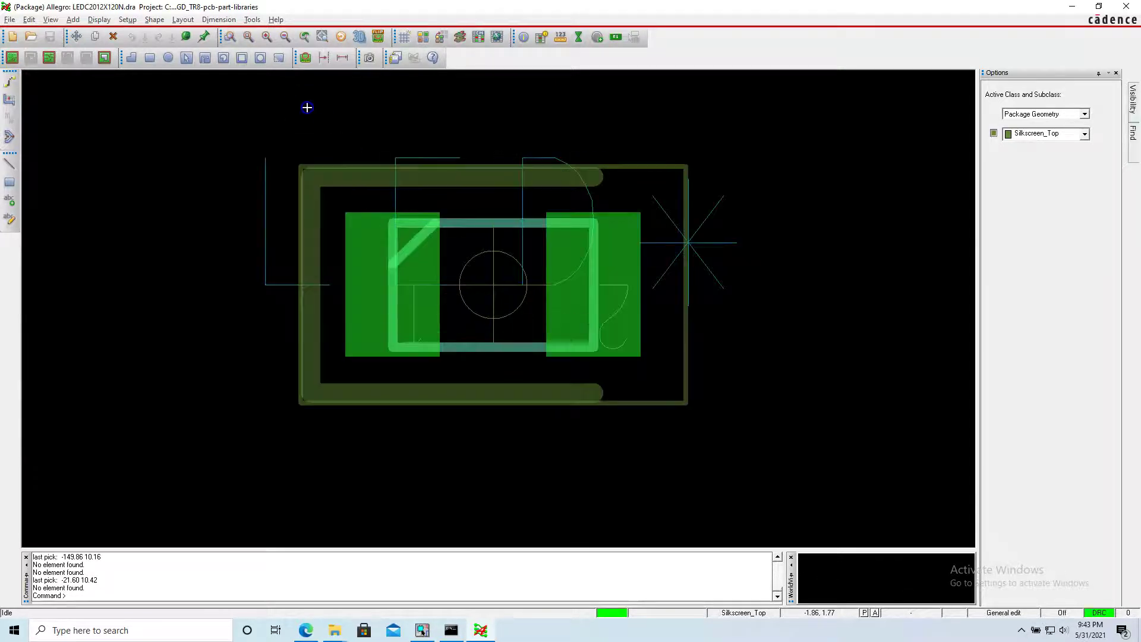
click(359, 39)
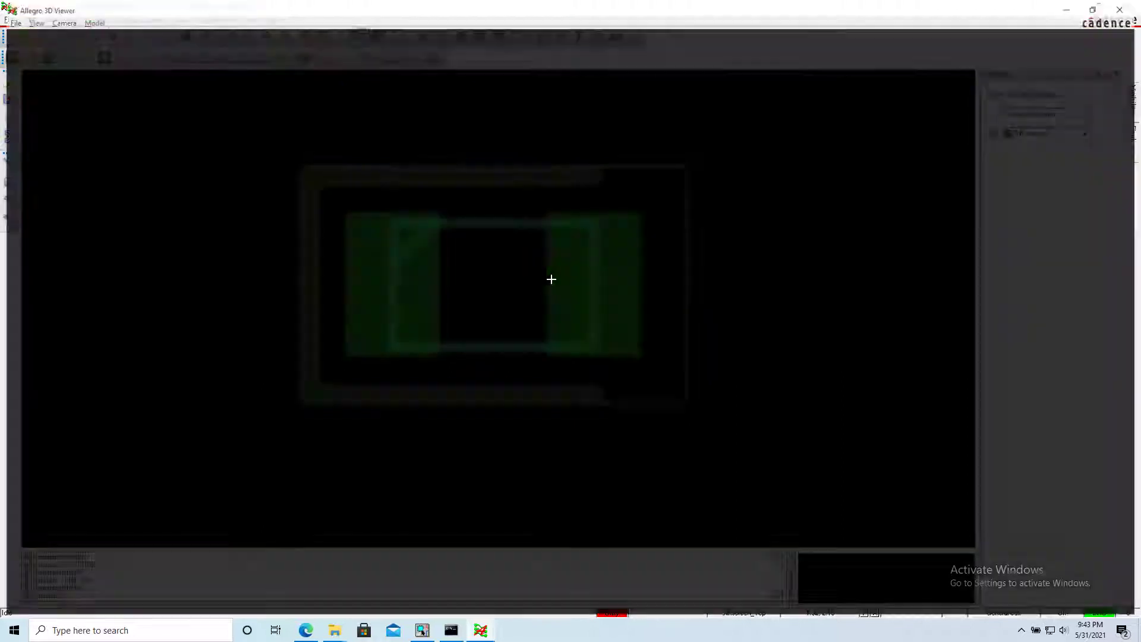
drag(499, 306, 731, 202)
click(1127, 7)
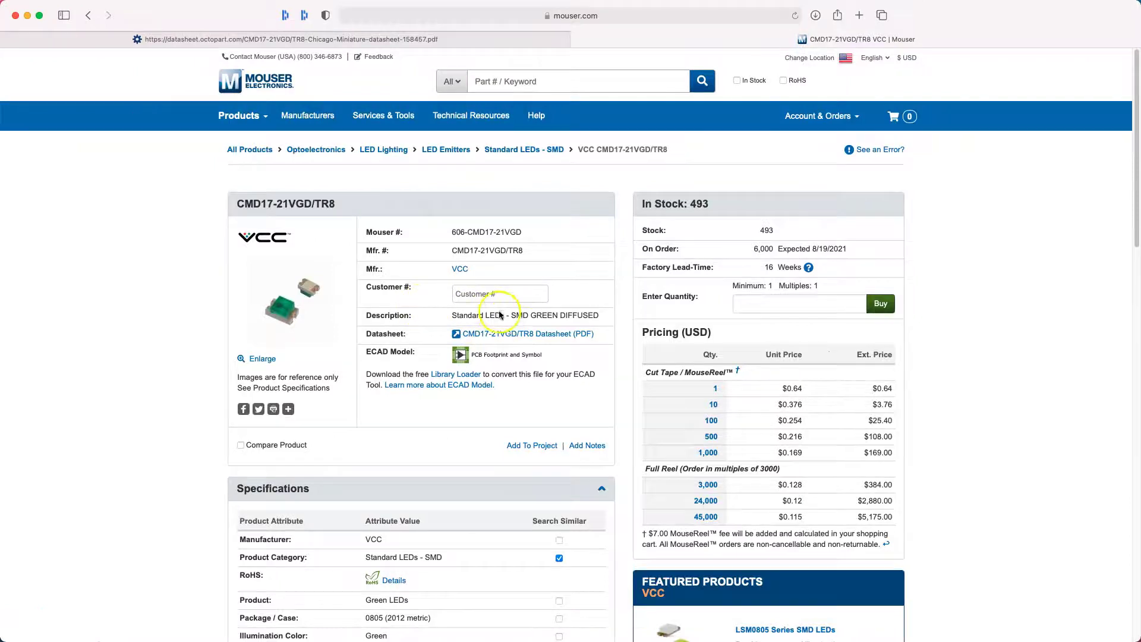
Step: Scroll through the CMD17-21VGD/TR8 Mouser specifications, then return to the Allegro footprint window
scroll(522, 327, down, 5)
scroll(521, 329, down, 12)
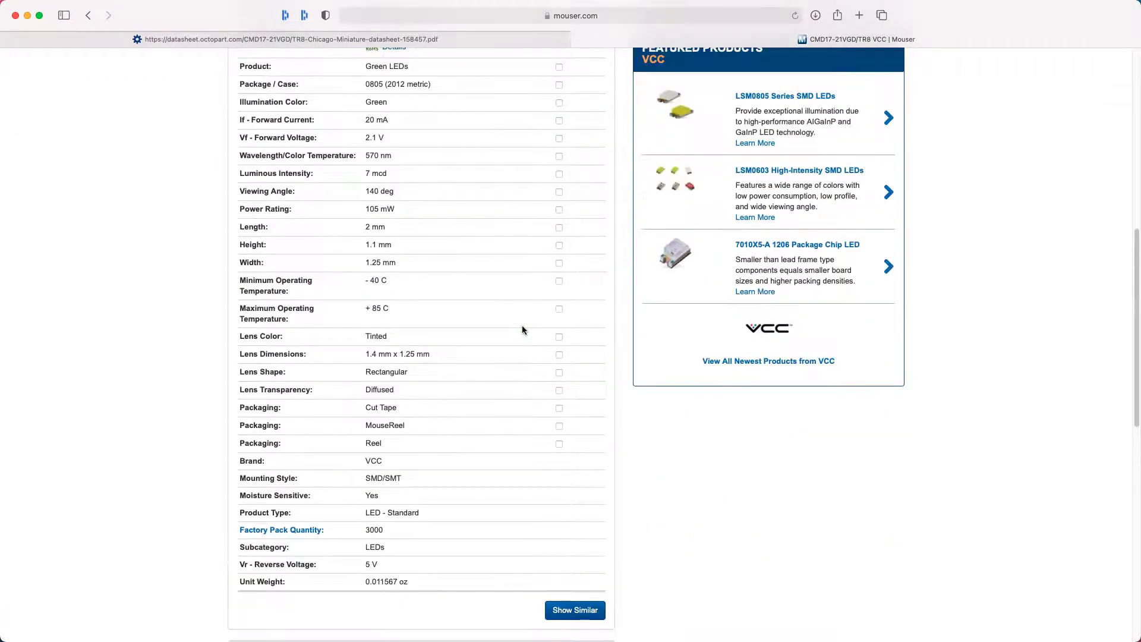
scroll(521, 330, down, 14)
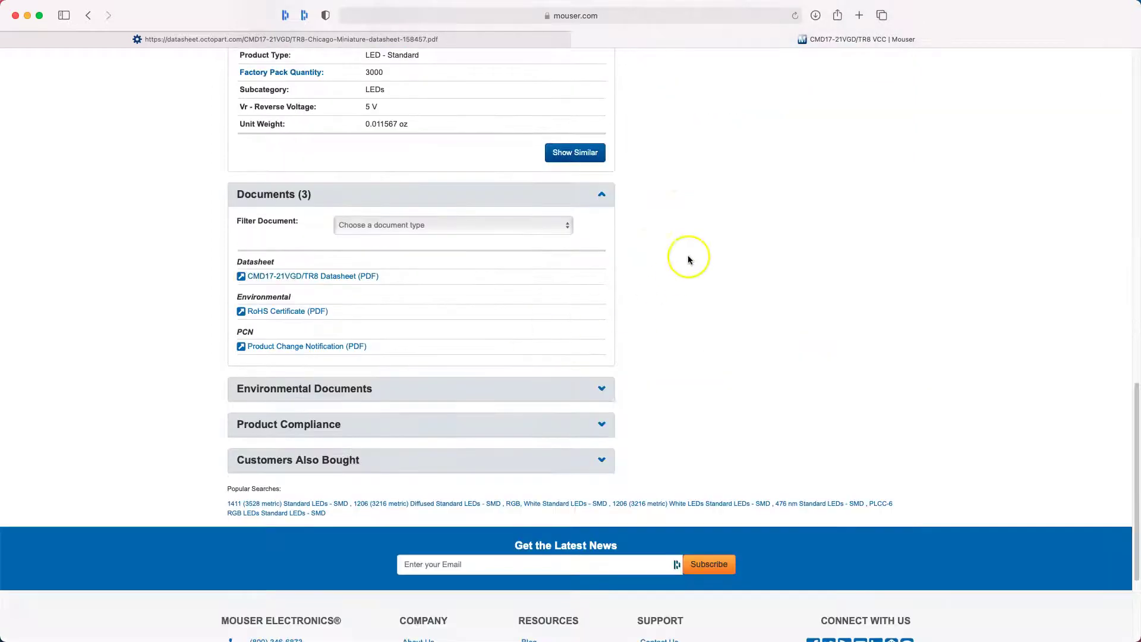
scroll(611, 413, up, 20)
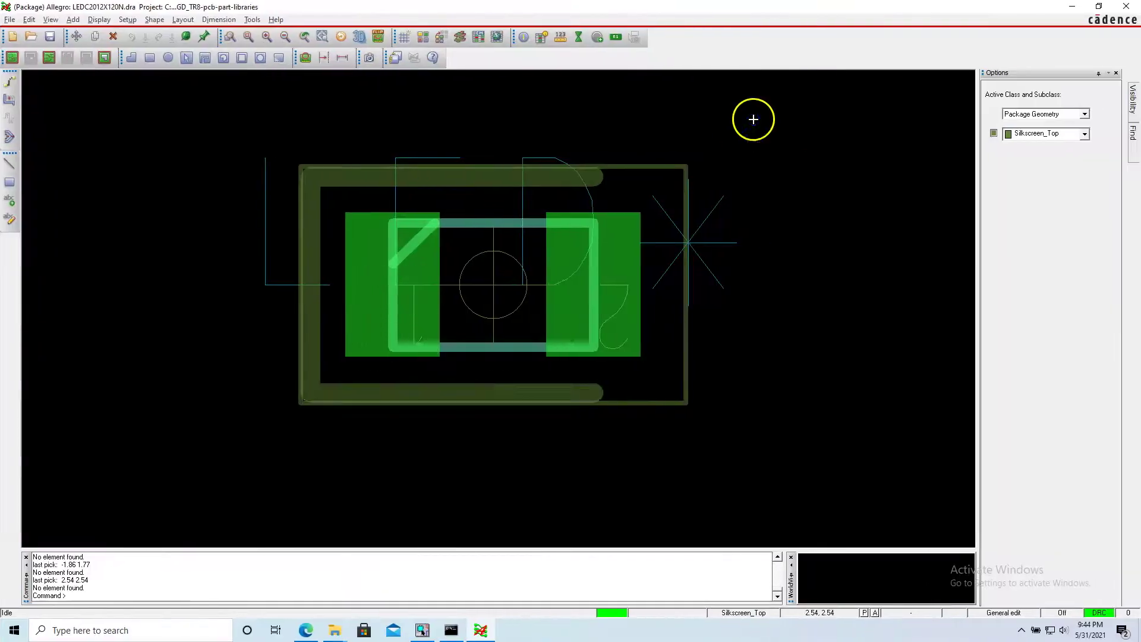
click(754, 119)
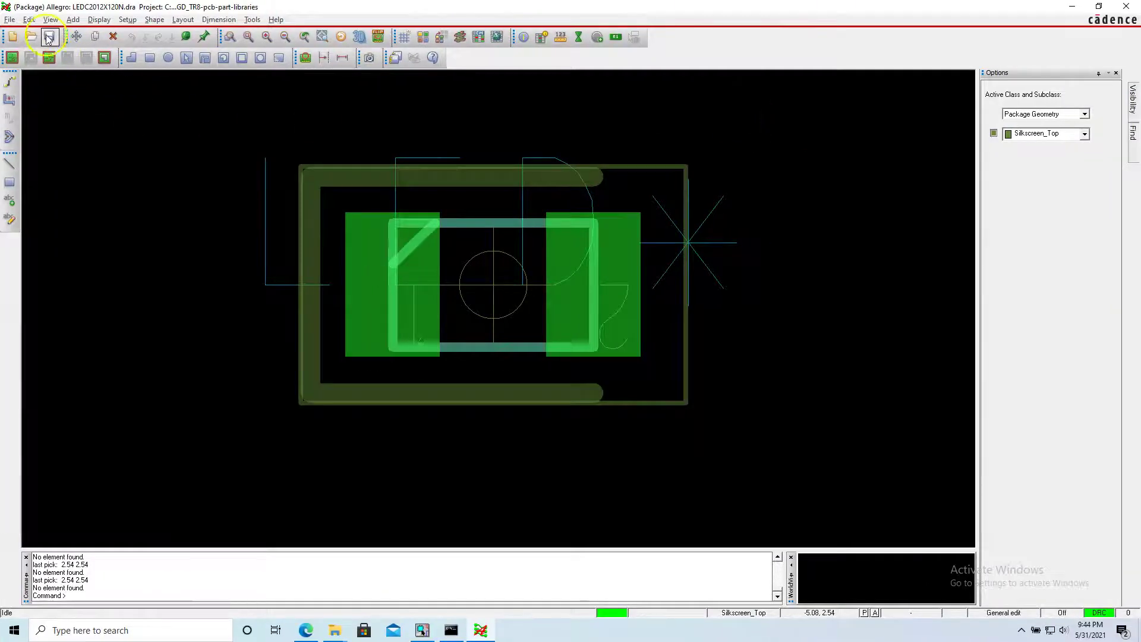
Step: Start a Save As for the footprint and copy the LEDC2012X120N.dra file name
click(9, 20)
click(48, 79)
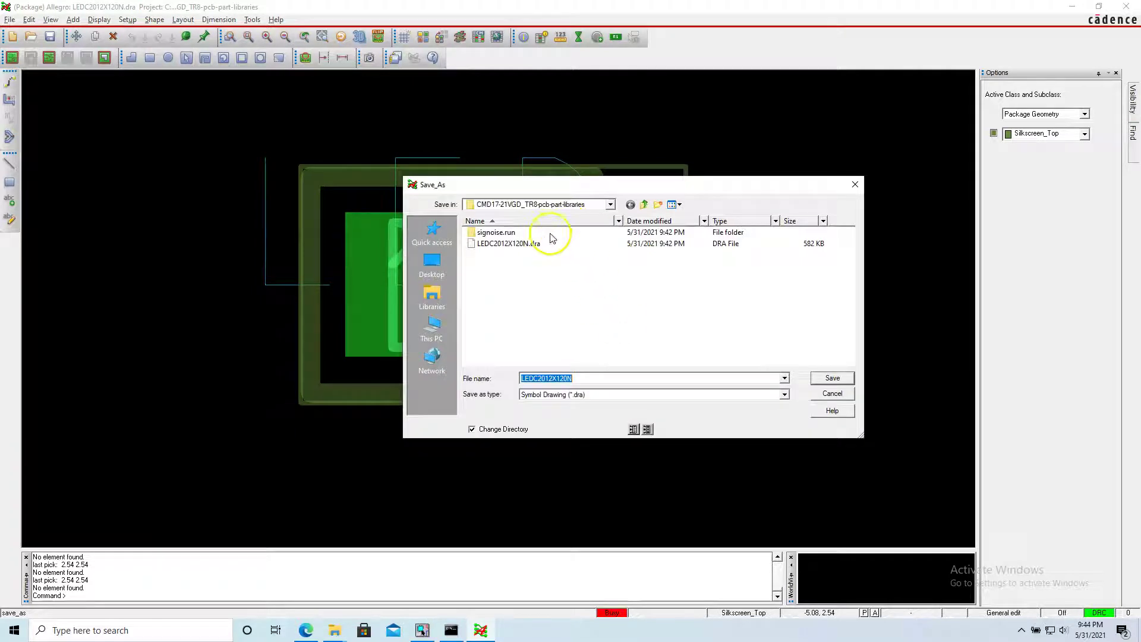
right_click(597, 378)
click(635, 416)
click(511, 244)
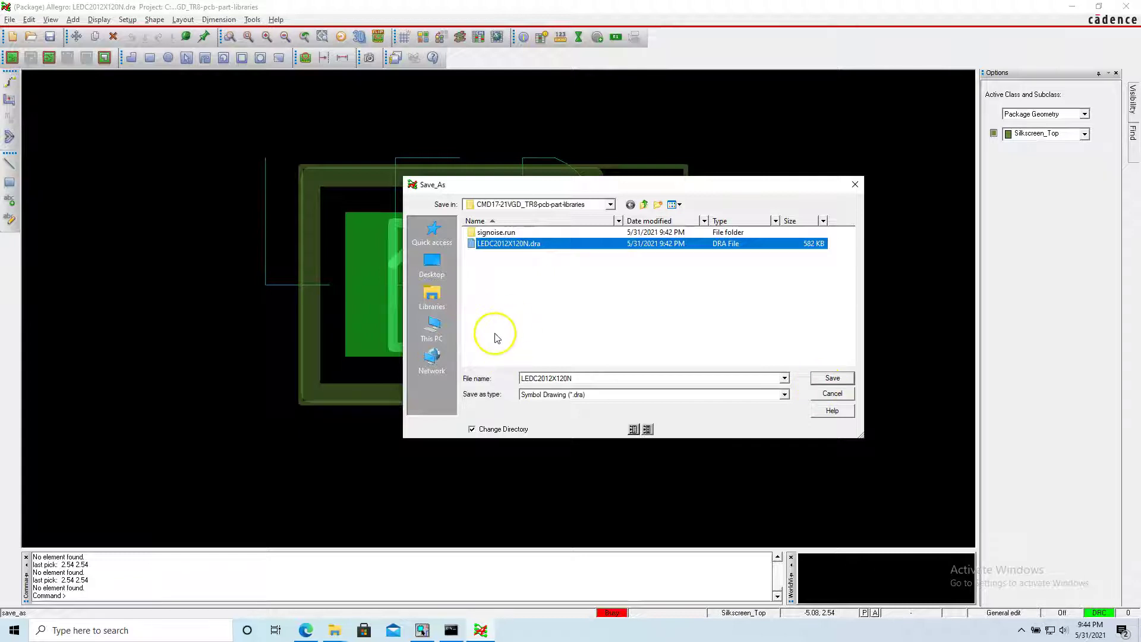
Step: Save the footprint into C:\OrCAD\OrCAD_16.6_Lite\share\pcb\pcb_lib\symbols
click(437, 336)
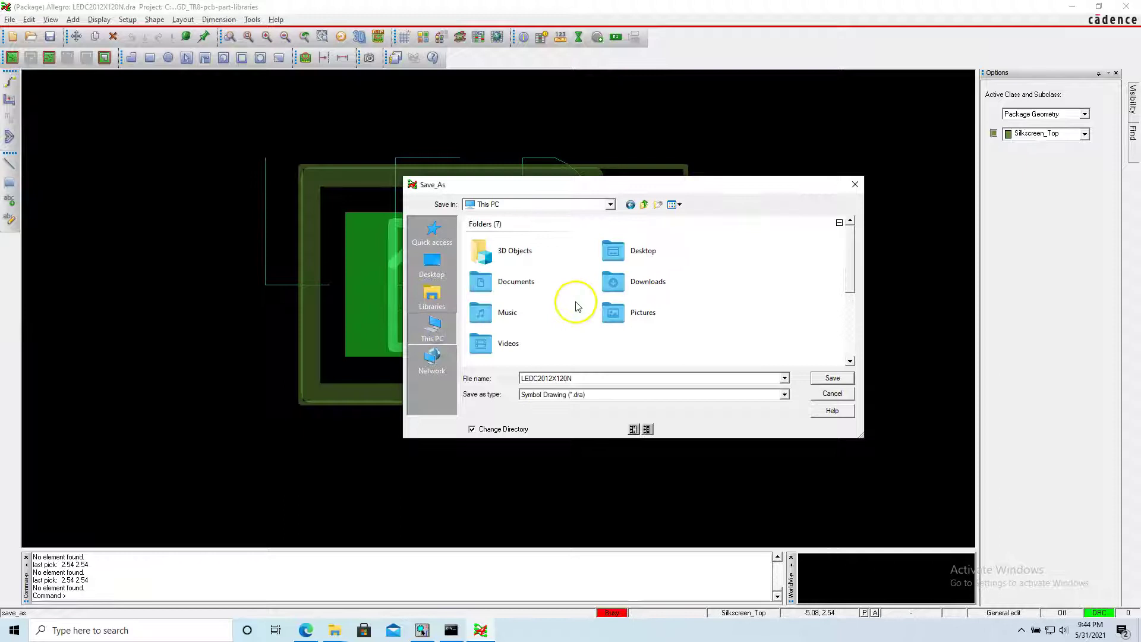
scroll(576, 304, down, 5)
double_click(559, 257)
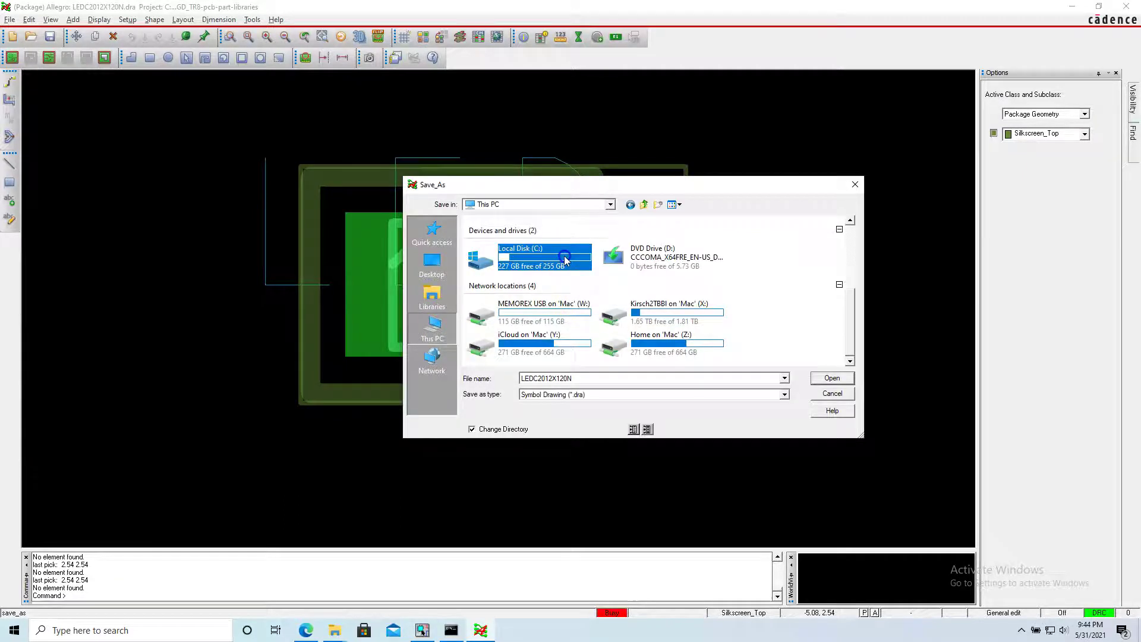
double_click(521, 236)
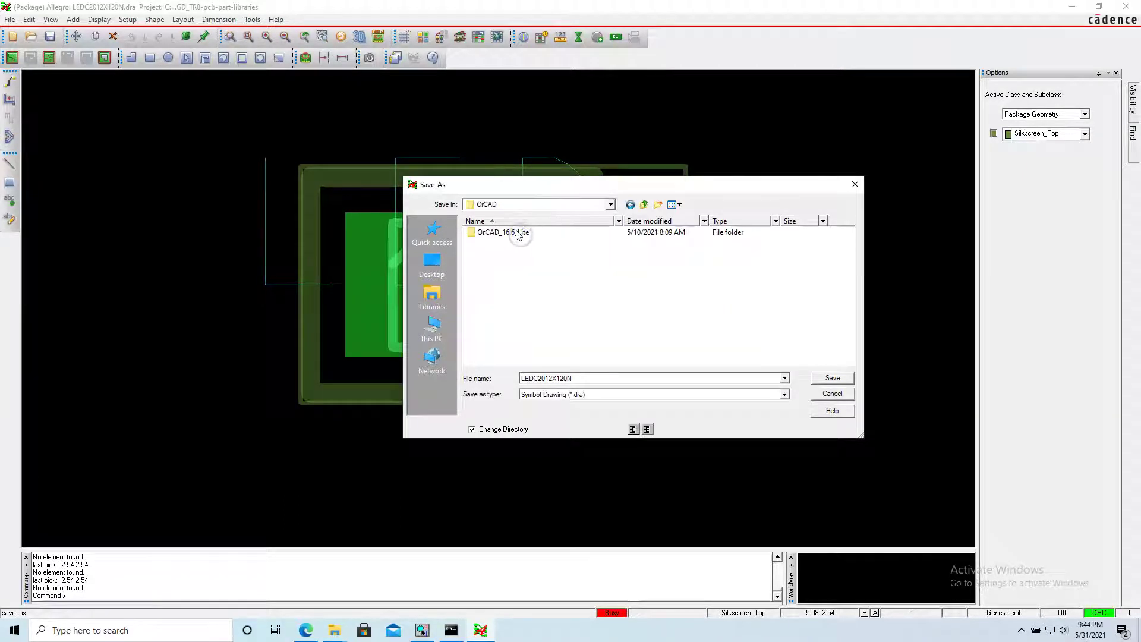
double_click(518, 233)
double_click(515, 266)
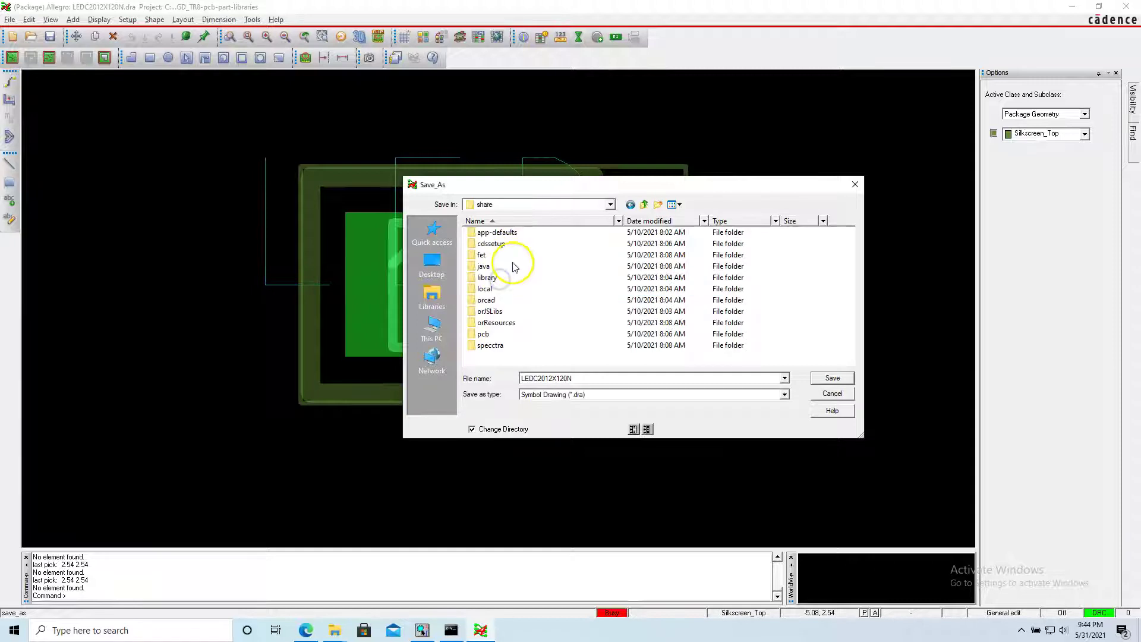
double_click(497, 333)
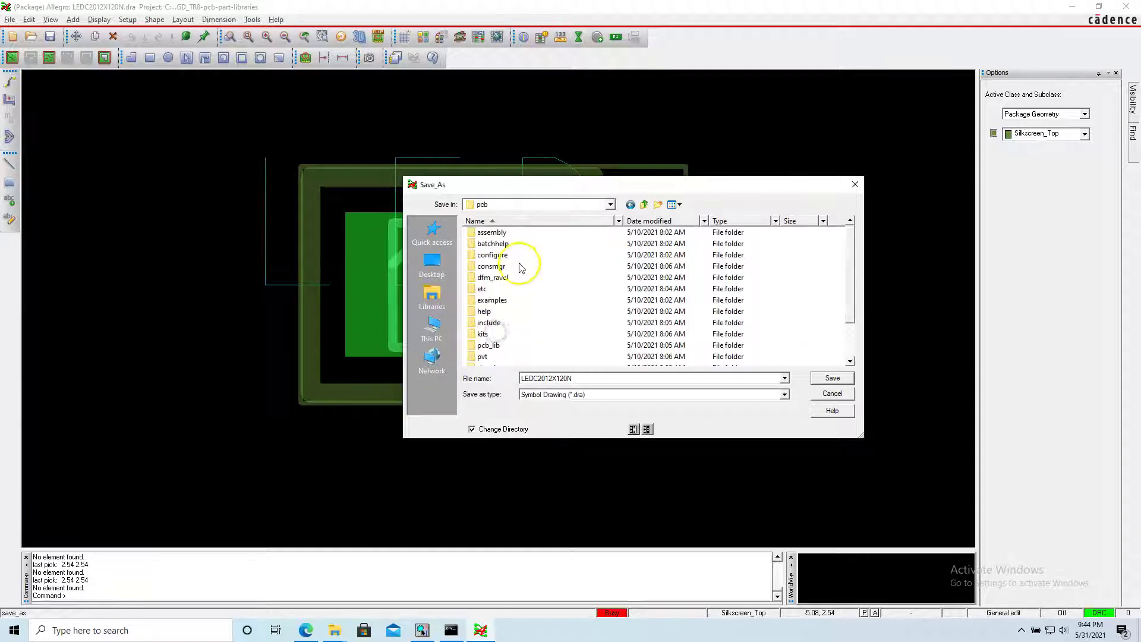
double_click(497, 344)
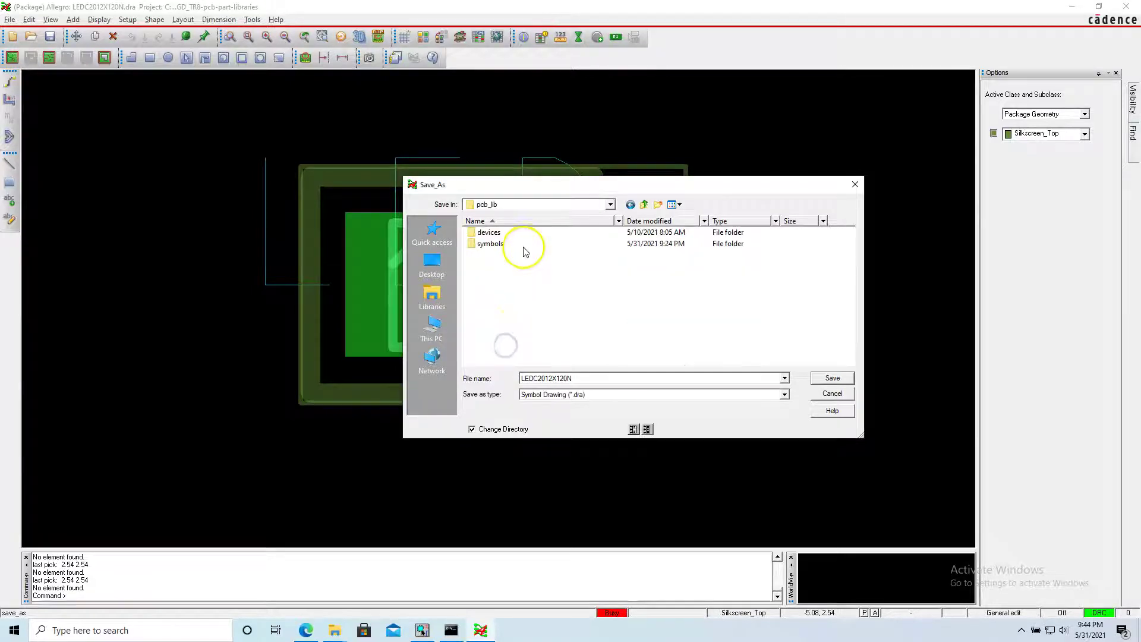
double_click(523, 247)
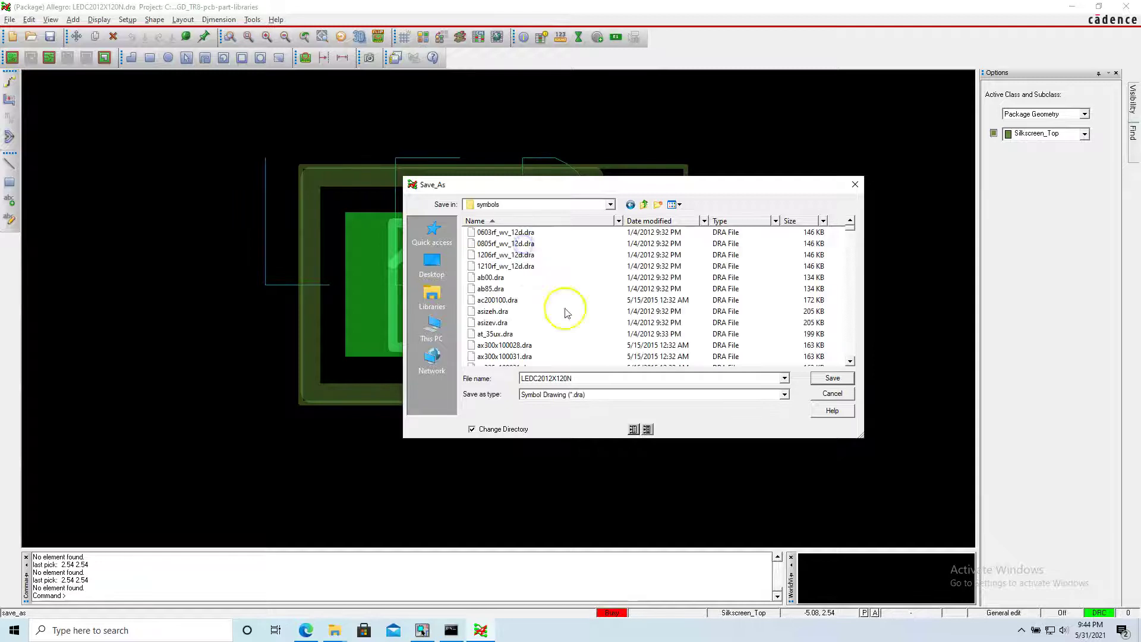
click(817, 378)
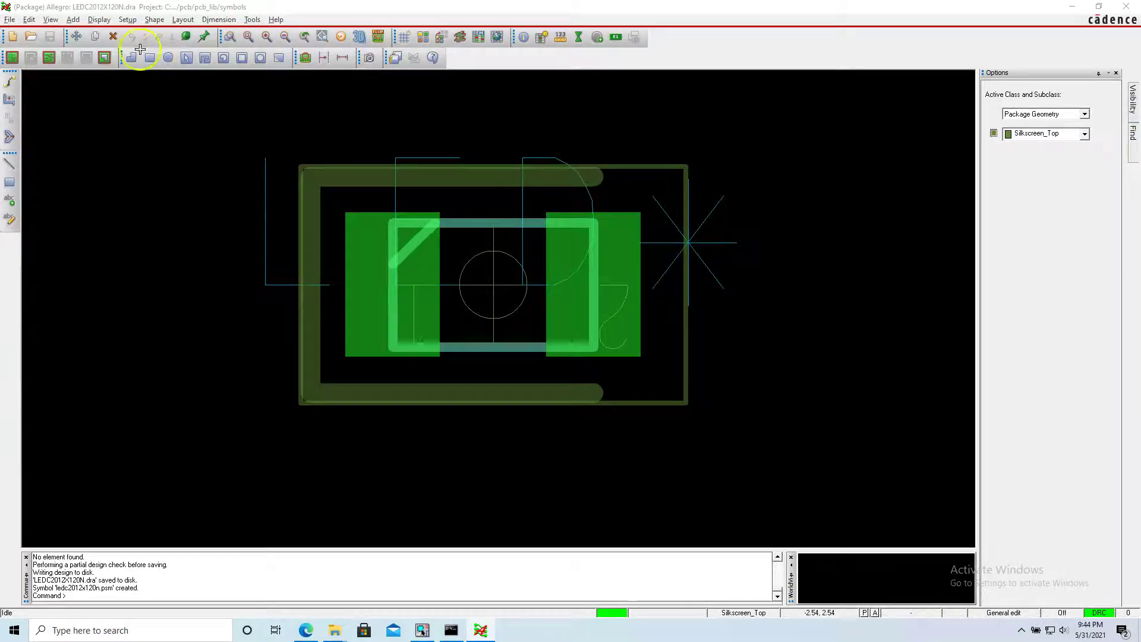
click(129, 17)
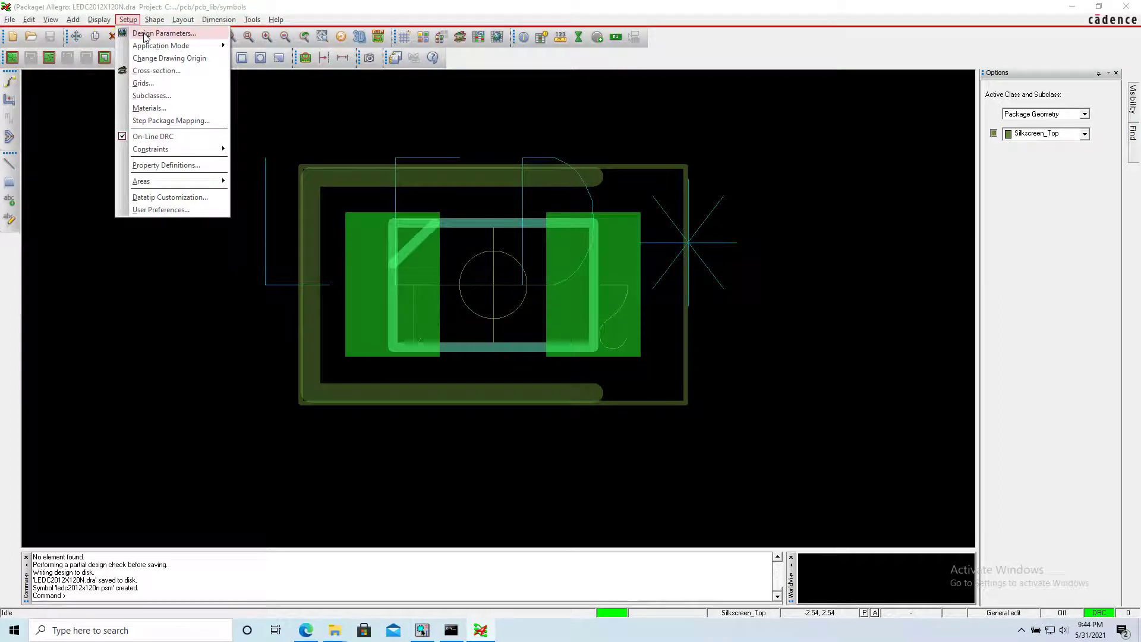
Step: In Design Parameters, set photo width 0.13 for text blocks 1–3
click(145, 34)
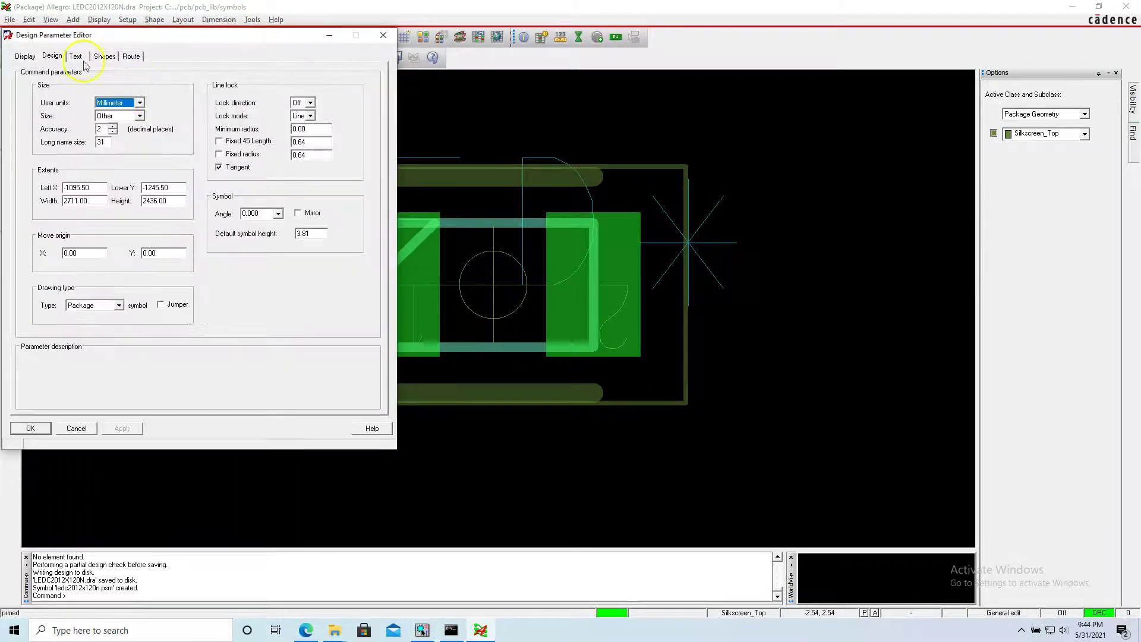
click(82, 59)
click(135, 157)
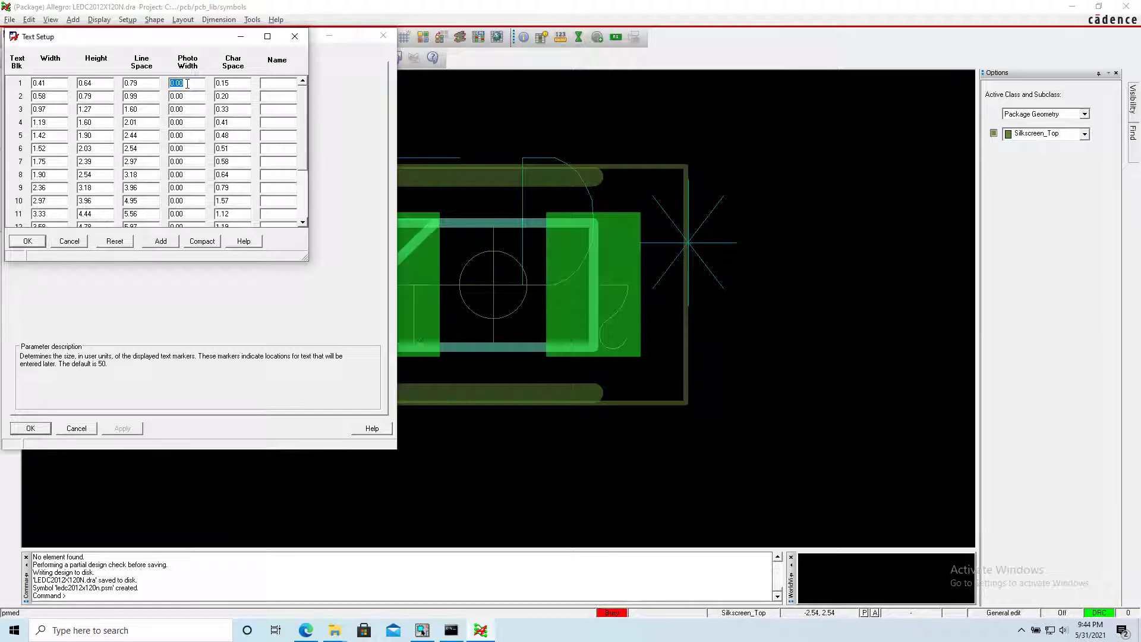
click(295, 36)
click(50, 56)
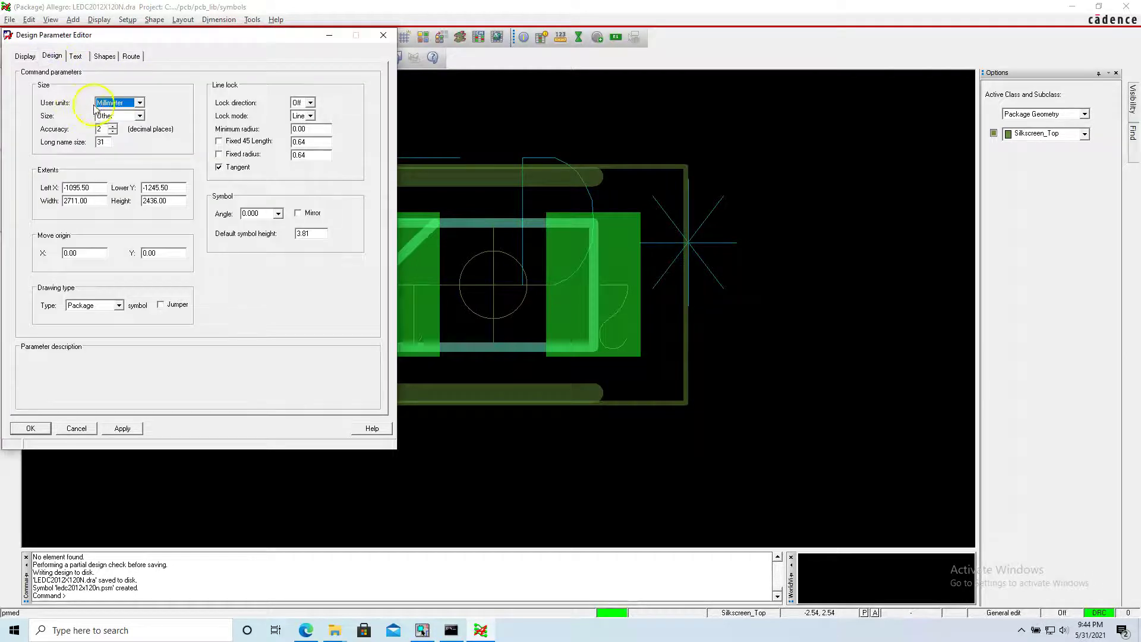
click(76, 56)
click(133, 161)
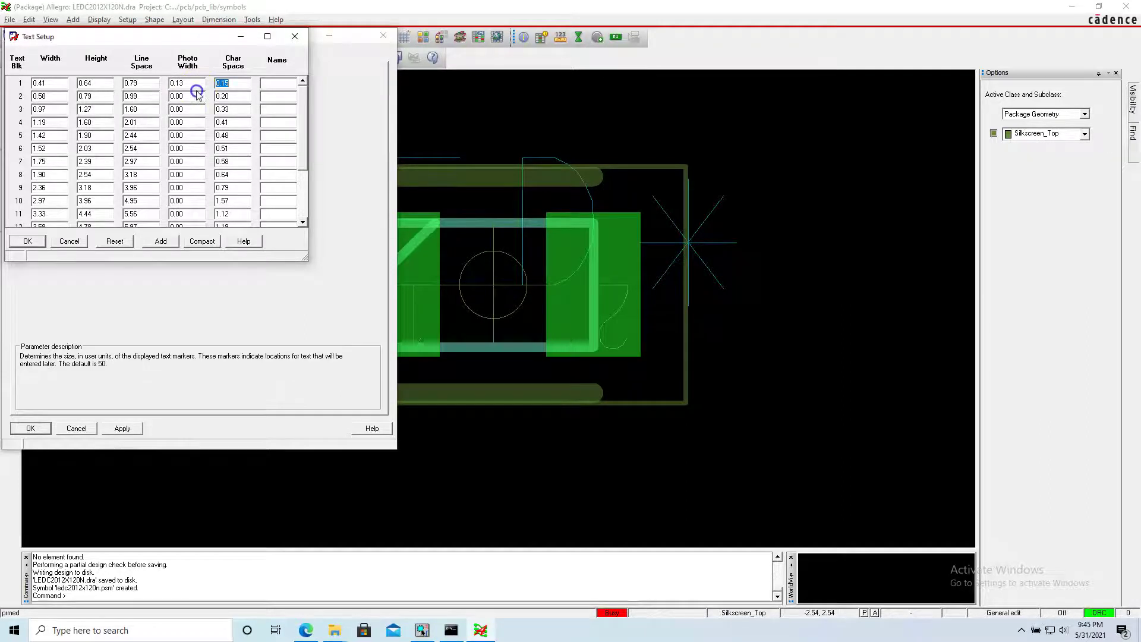
double_click(192, 97)
click(34, 246)
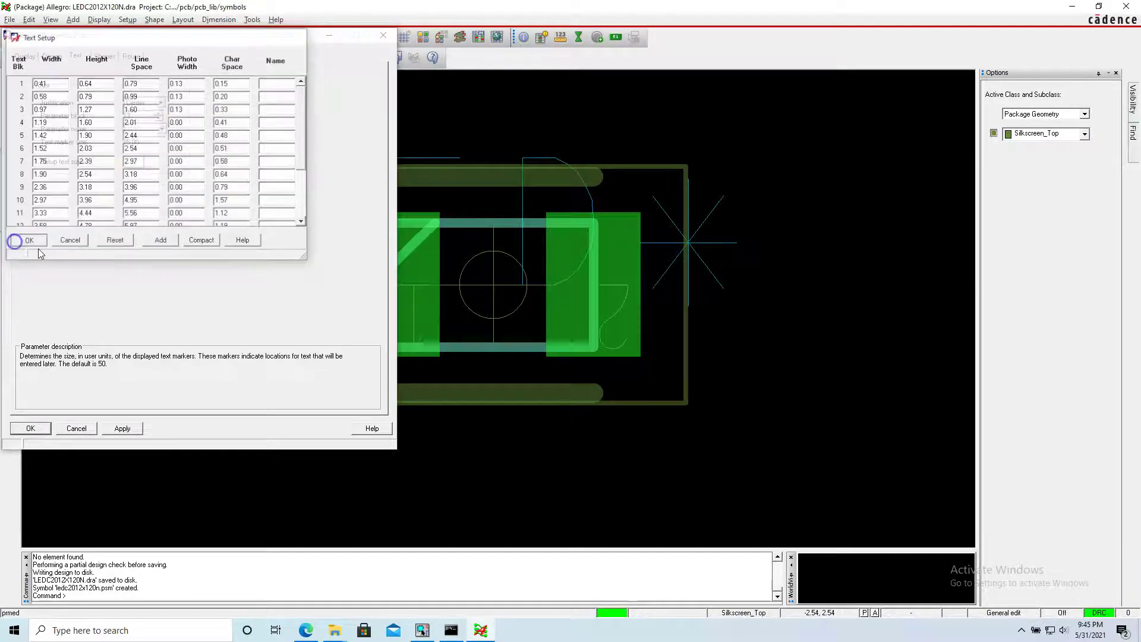
click(125, 427)
click(40, 429)
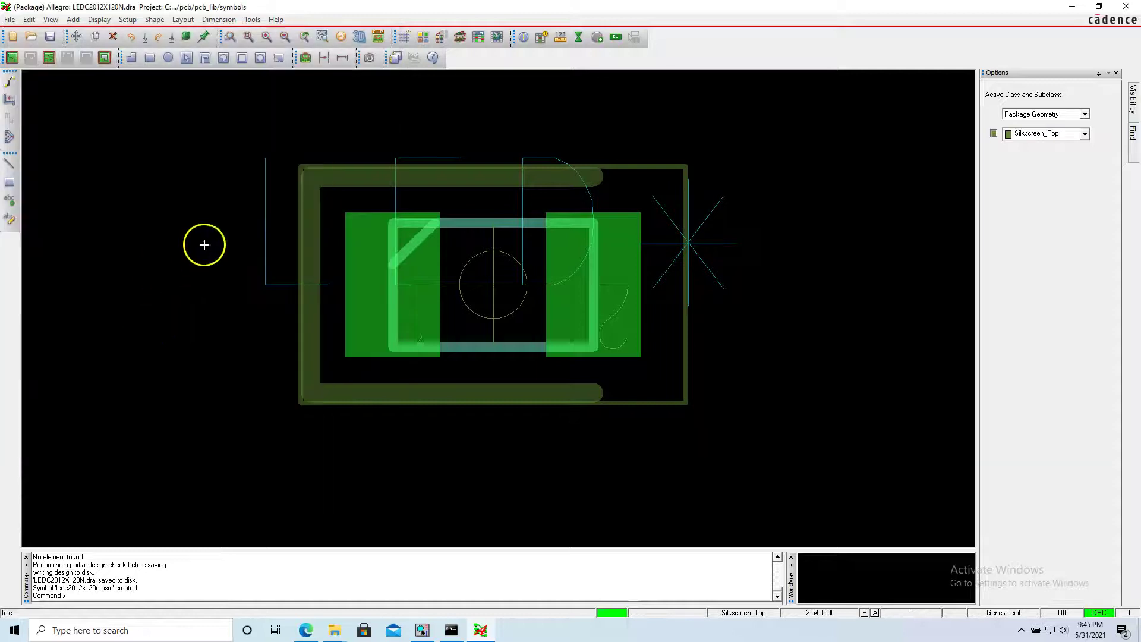
Step: Redraw and re-save LEDC2012X120N.dra, then close the Allegro PCB Editor
click(401, 192)
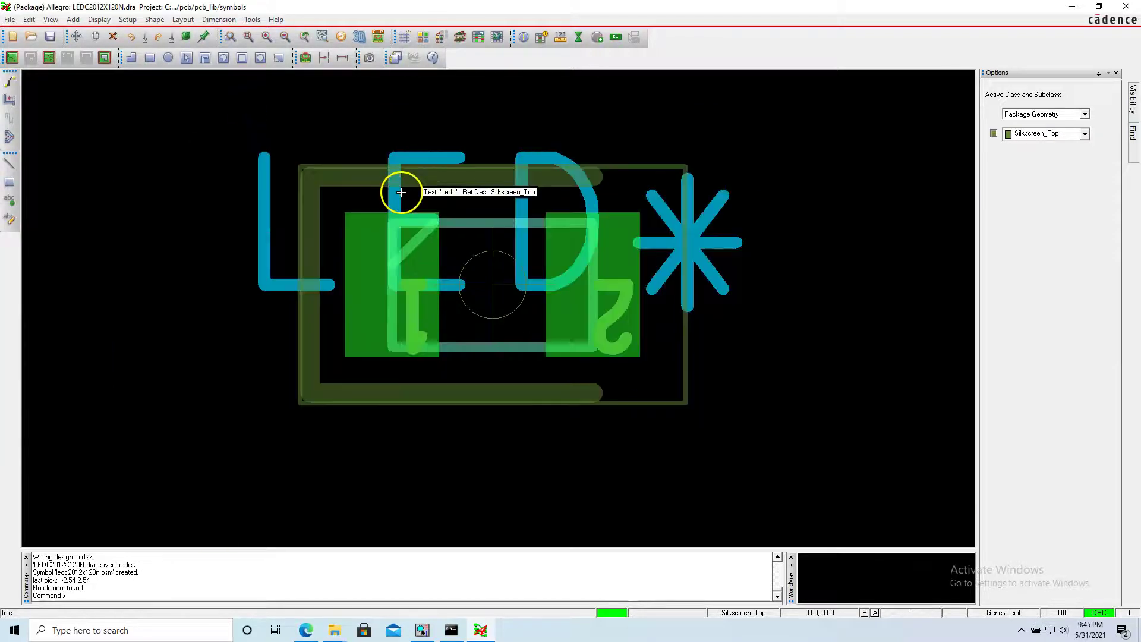
click(50, 36)
click(607, 338)
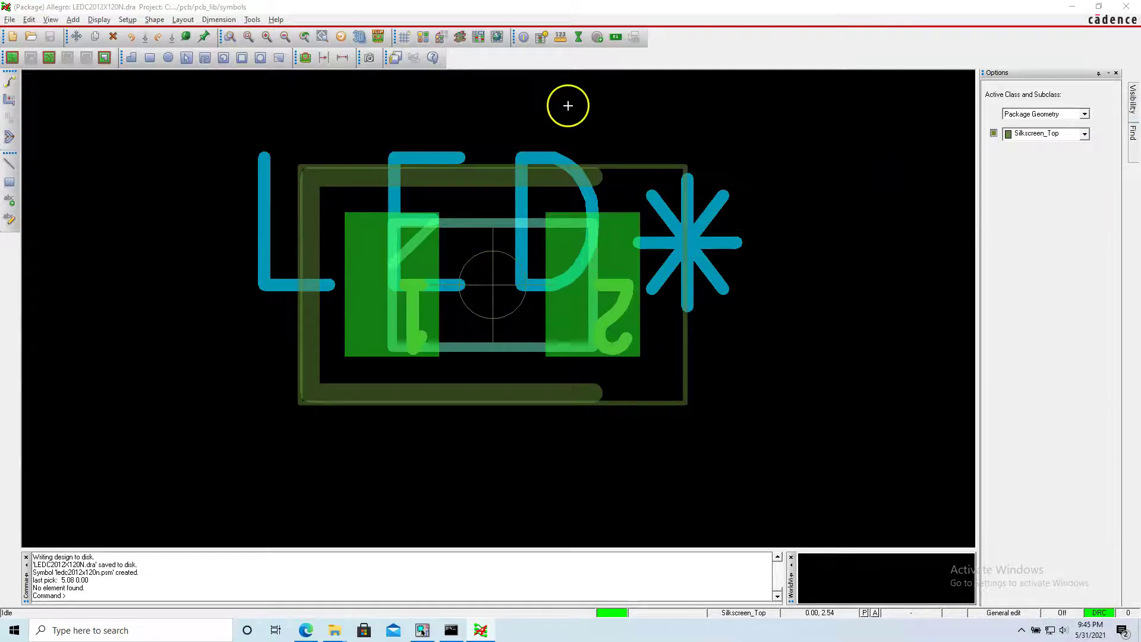
click(1125, 7)
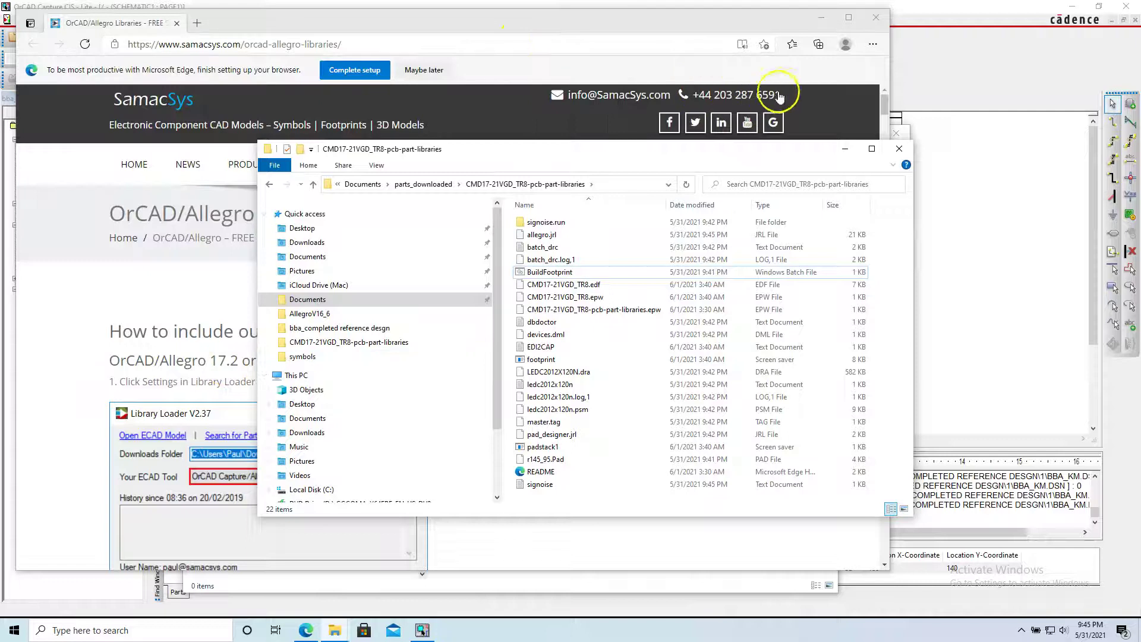
Step: Close Edge and the CMD17, symbols and Search Results windows, then switch to the Mac desktop
click(876, 17)
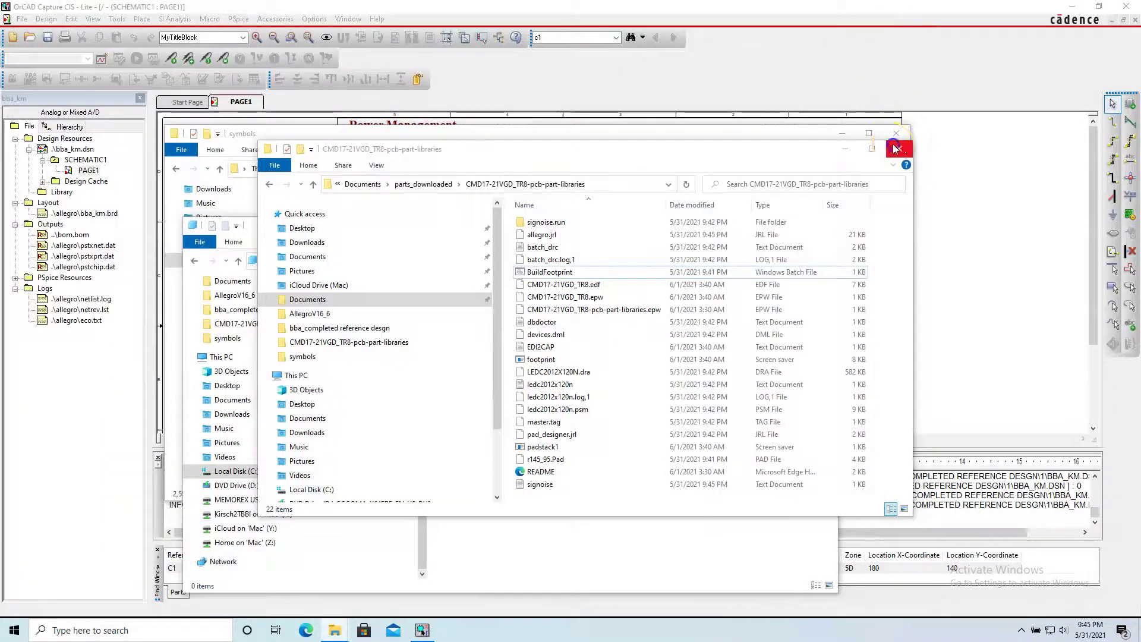
click(899, 148)
click(896, 133)
click(826, 224)
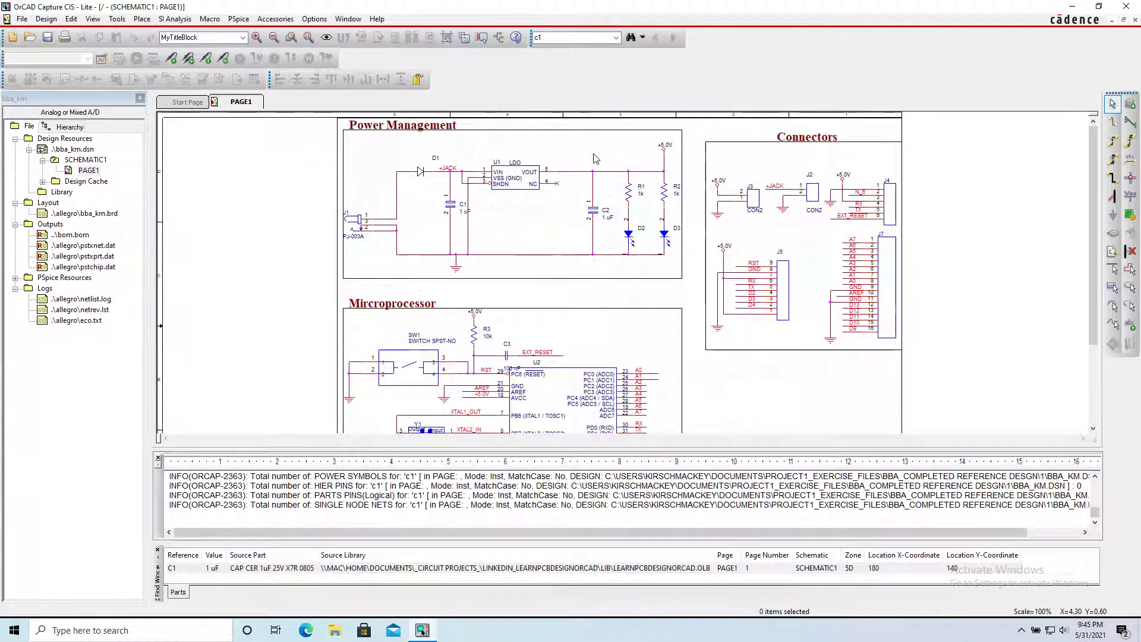
key(ctrl+Left)
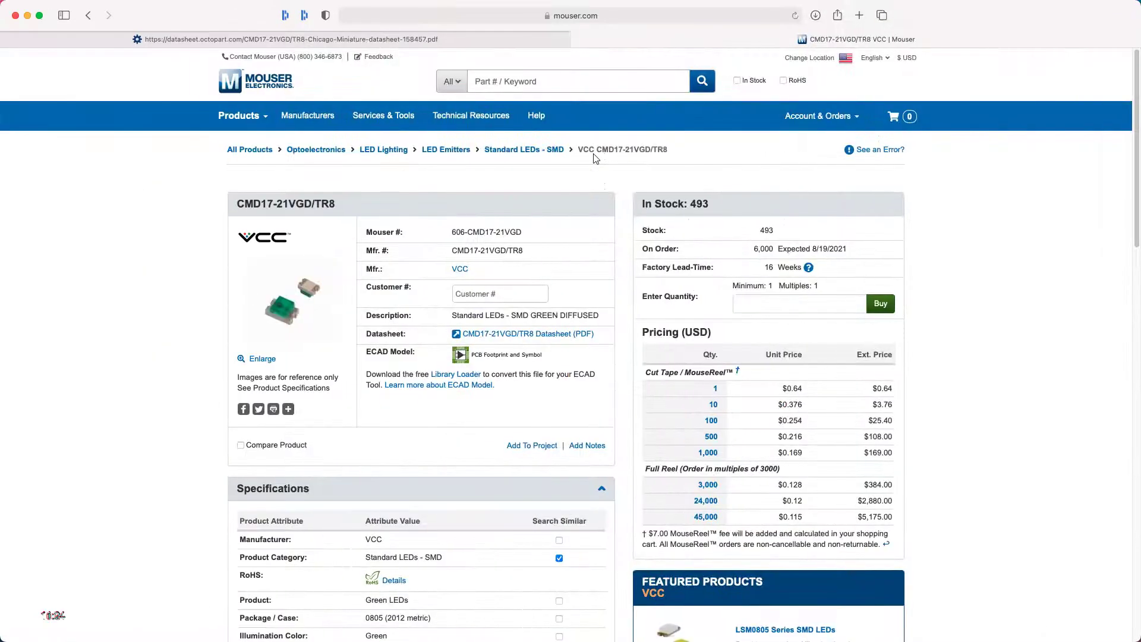
Step: Check the BOM row 18 listing CMD17-21VGD/TR8 for D2,D3, then return to Windows
click(690, 621)
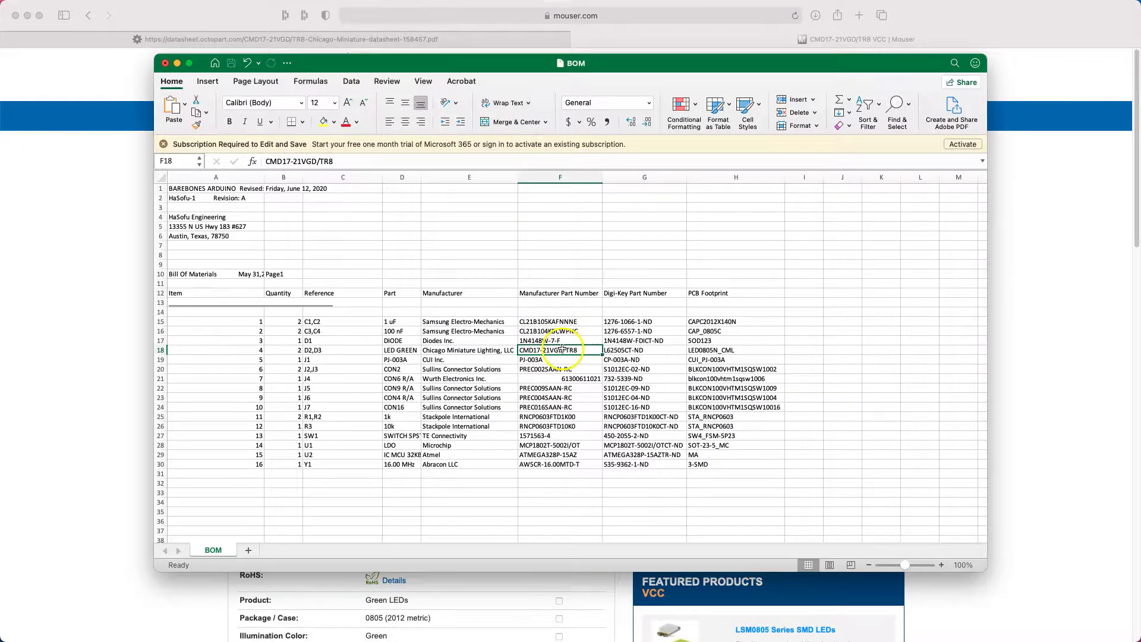
key(ctrl+Right)
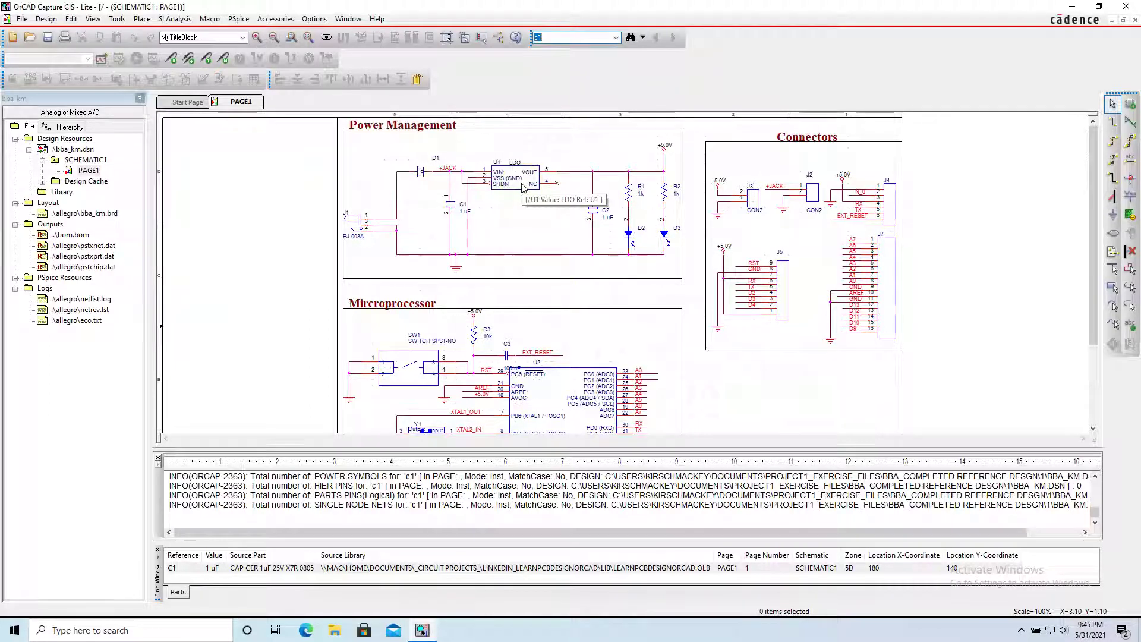
Step: Run the D? search, enlarge the results pane and switch the listing to Parts
key(Return)
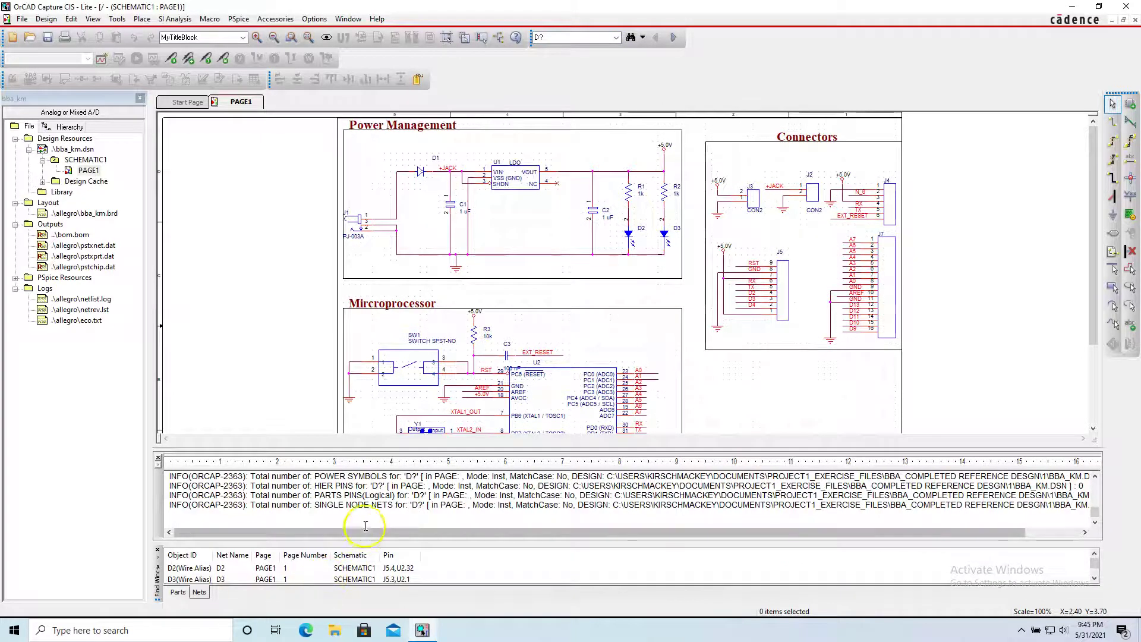
drag(408, 542, 407, 487)
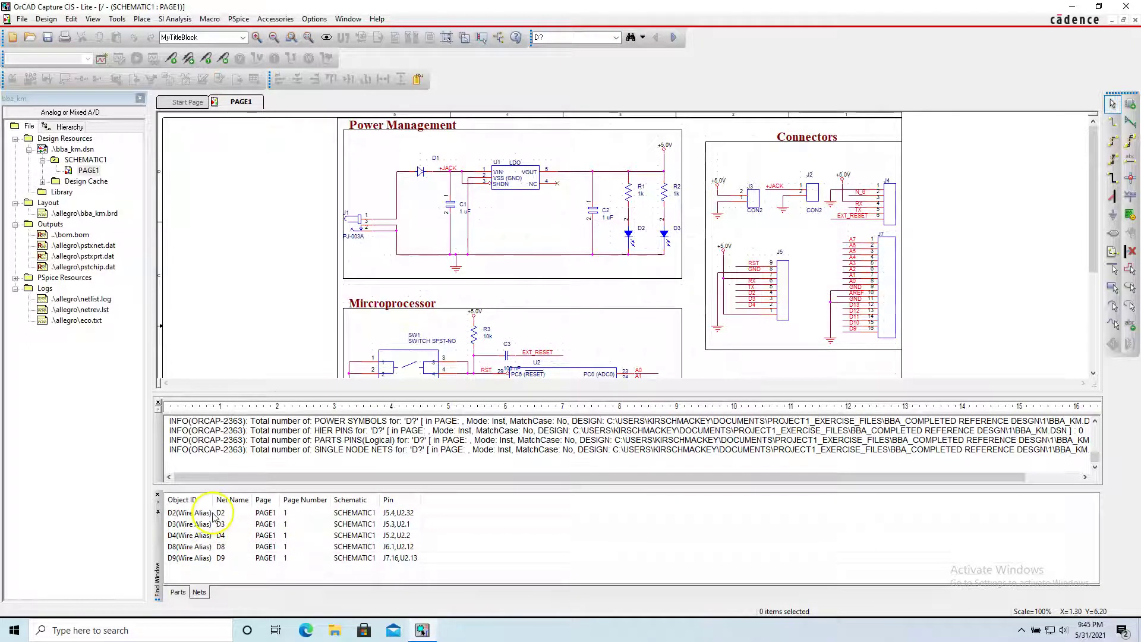
drag(213, 499, 271, 500)
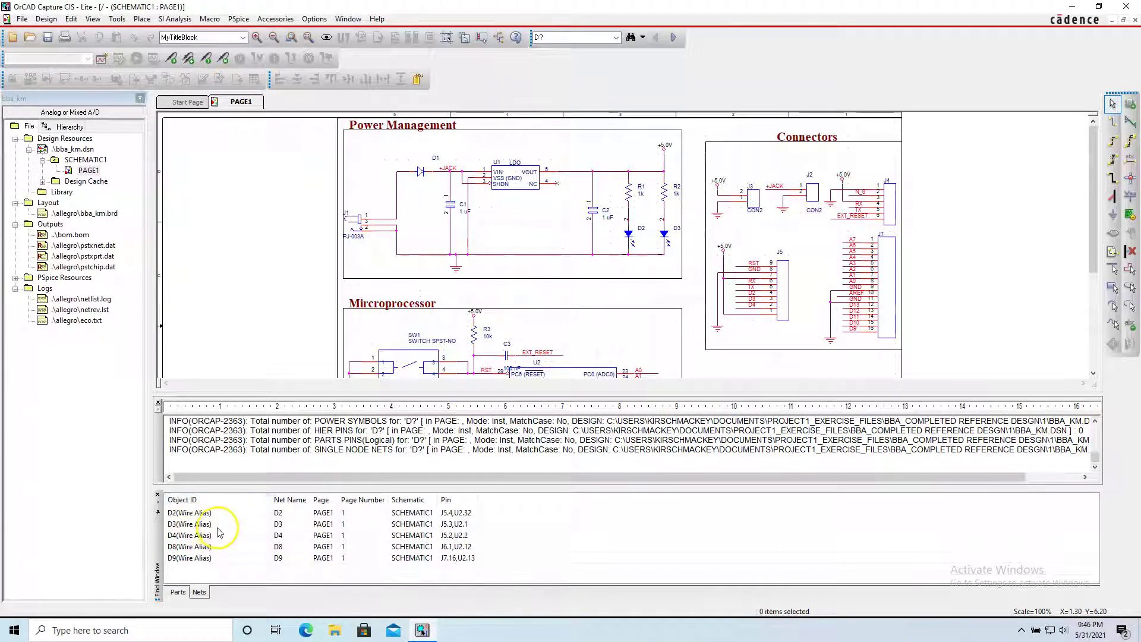
click(224, 513)
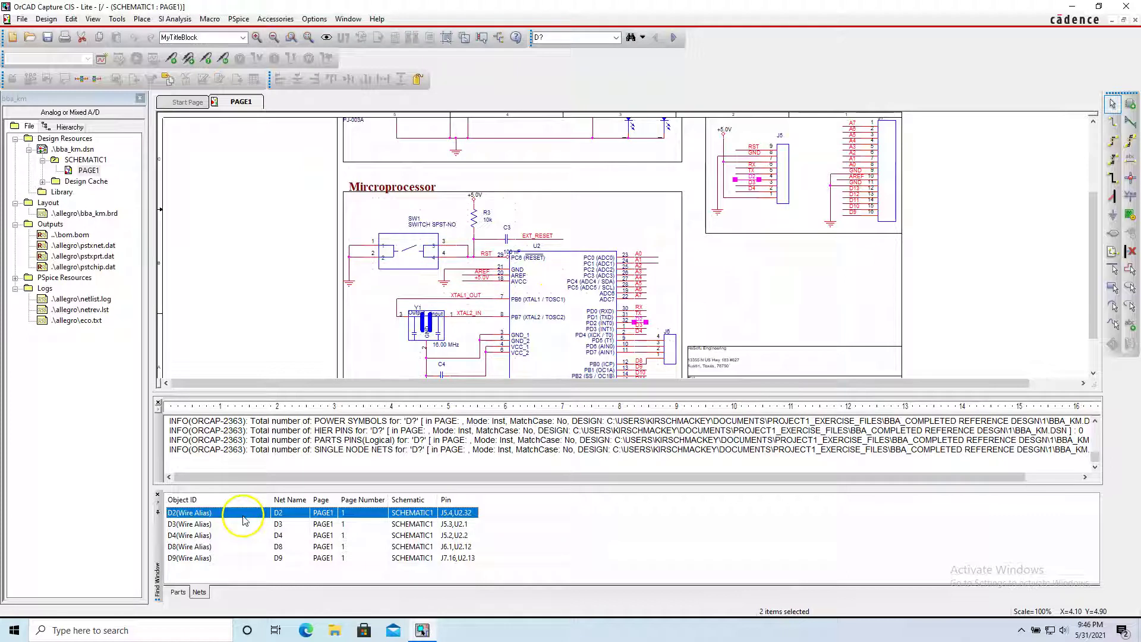
click(179, 593)
Step: Select green LEDs D2 and D3 in the schematic and open their context menu
click(185, 525)
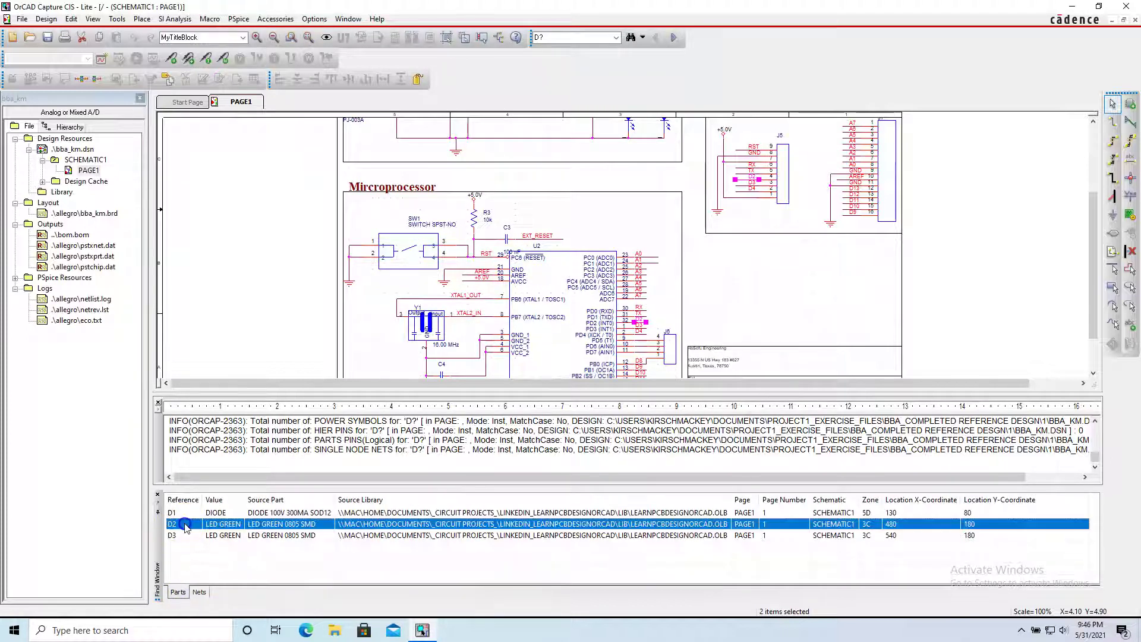
click(186, 526)
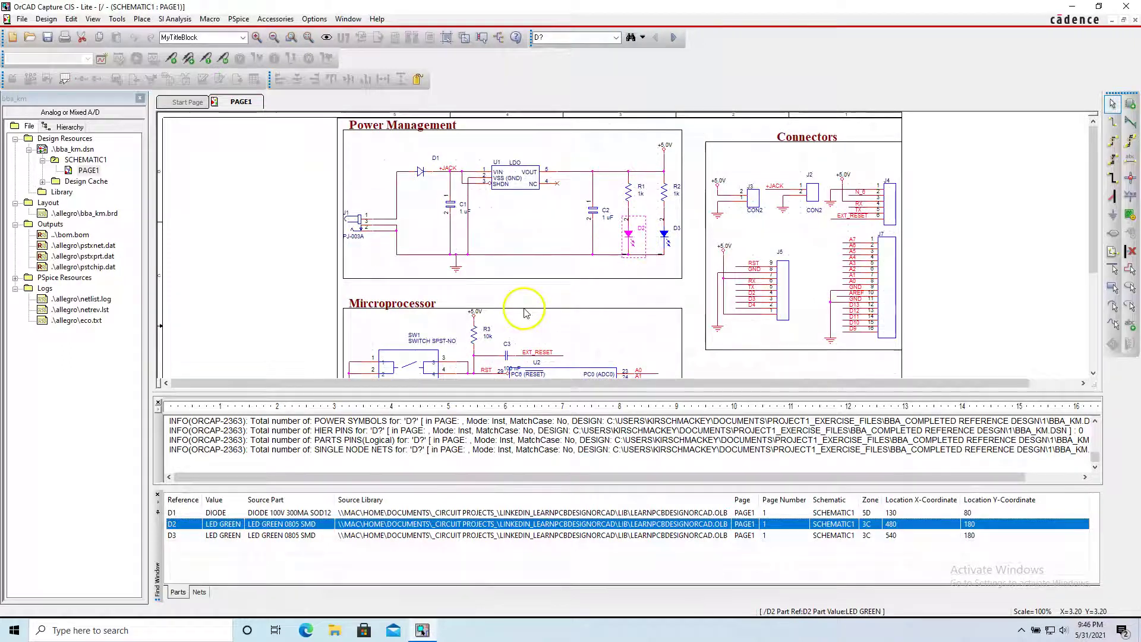
ctrl+click(665, 237)
right_click(665, 234)
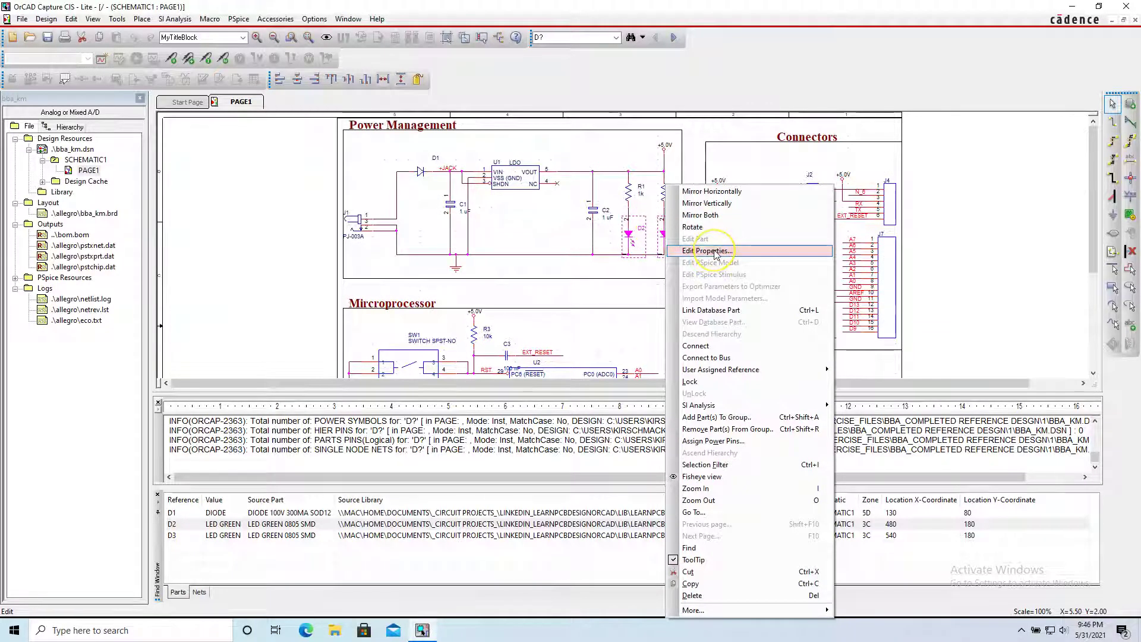
Step: Enter LEDC2012X120N as D2's PCB Footprint and fill it down to D3
click(716, 252)
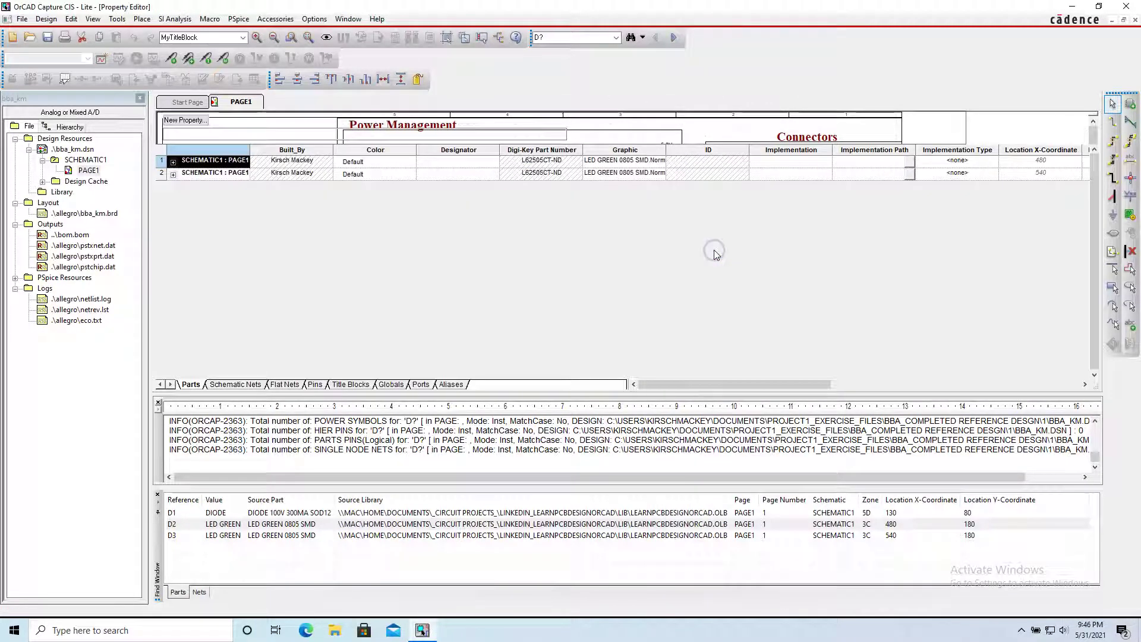
drag(674, 385, 868, 387)
click(771, 162)
text(LEDC2012X120N)
click(784, 172)
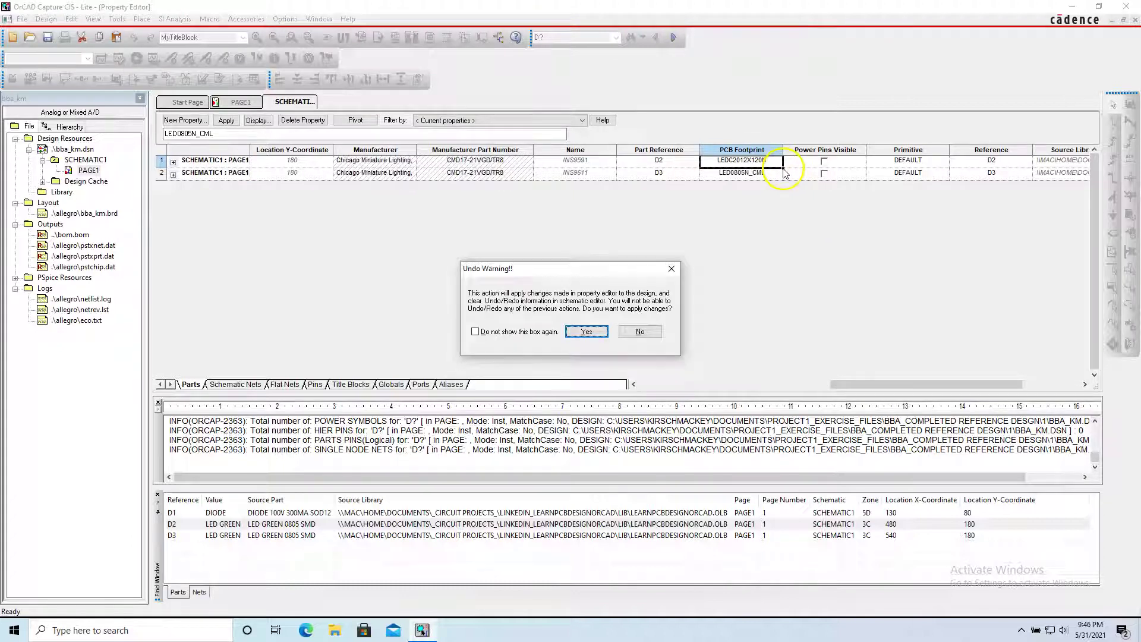
click(586, 332)
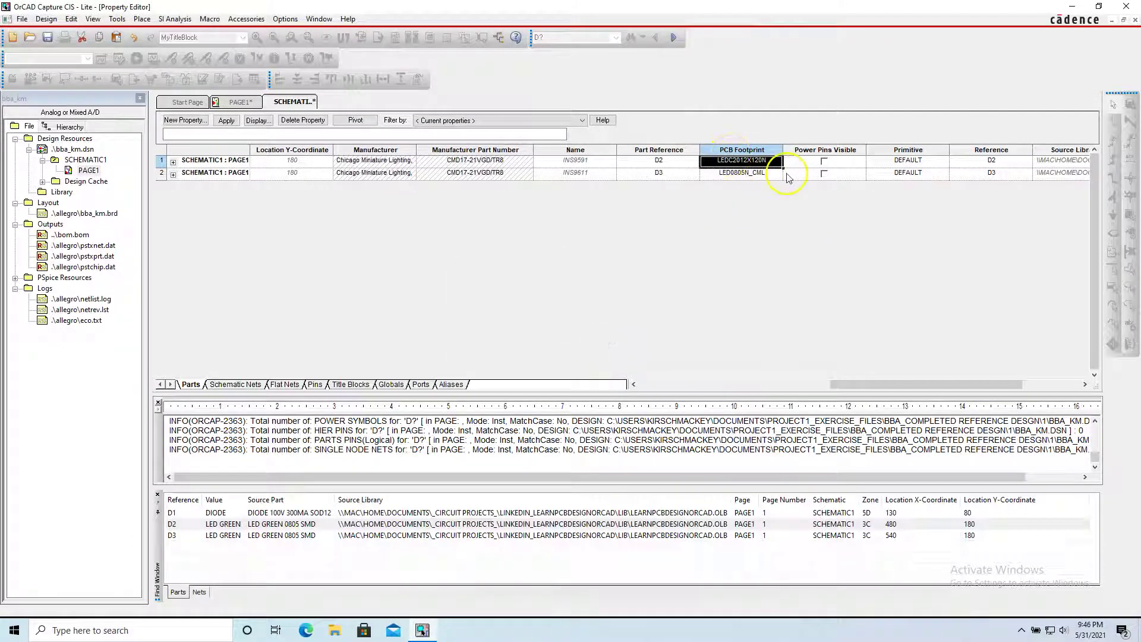
drag(783, 167, 778, 173)
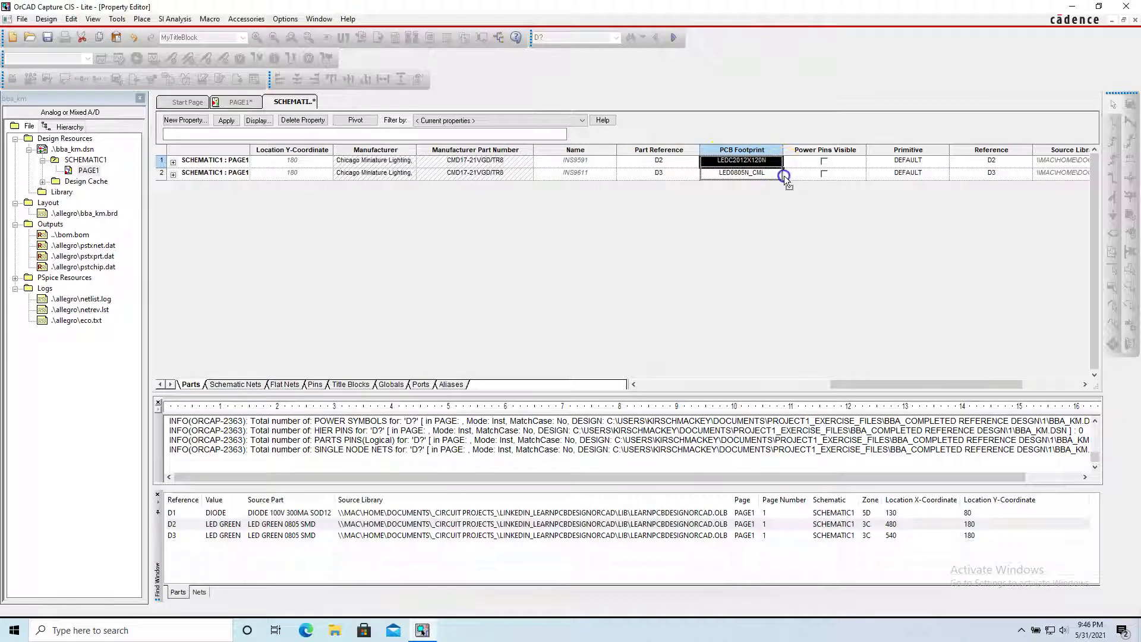
Step: Apply the property edits to the design and close the property editor
right_click(305, 104)
click(333, 158)
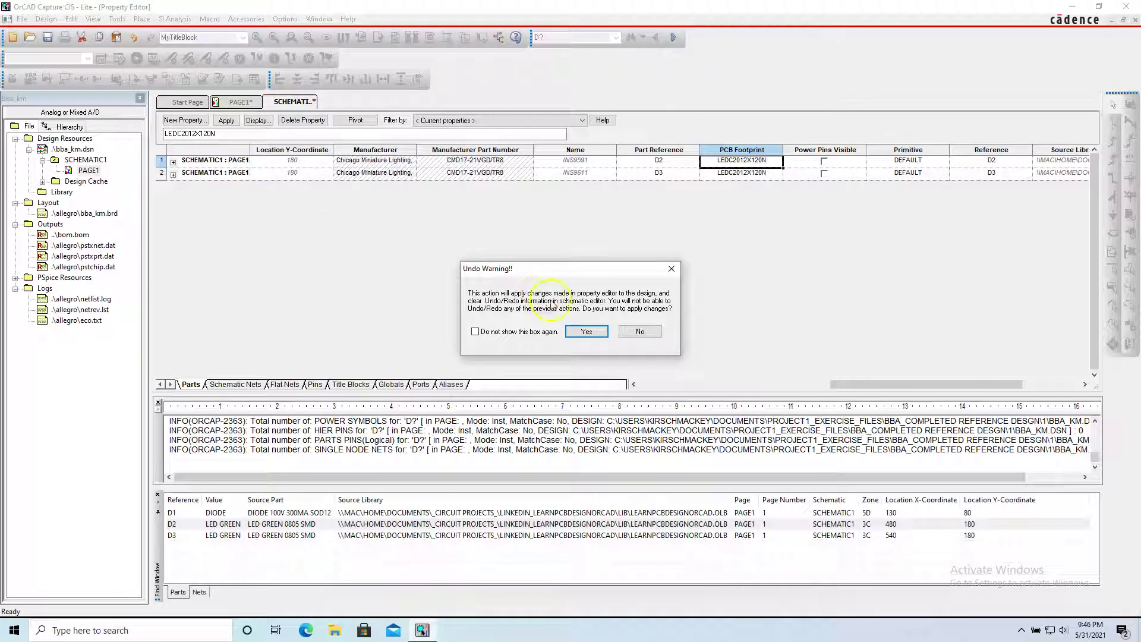
click(573, 331)
right_click(301, 102)
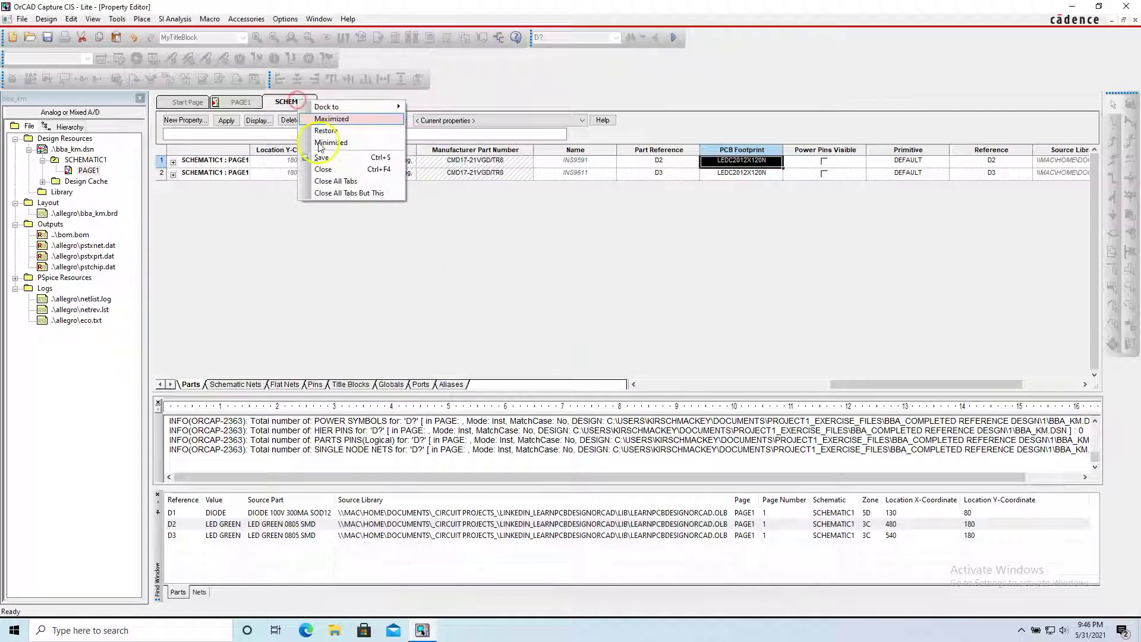
click(322, 169)
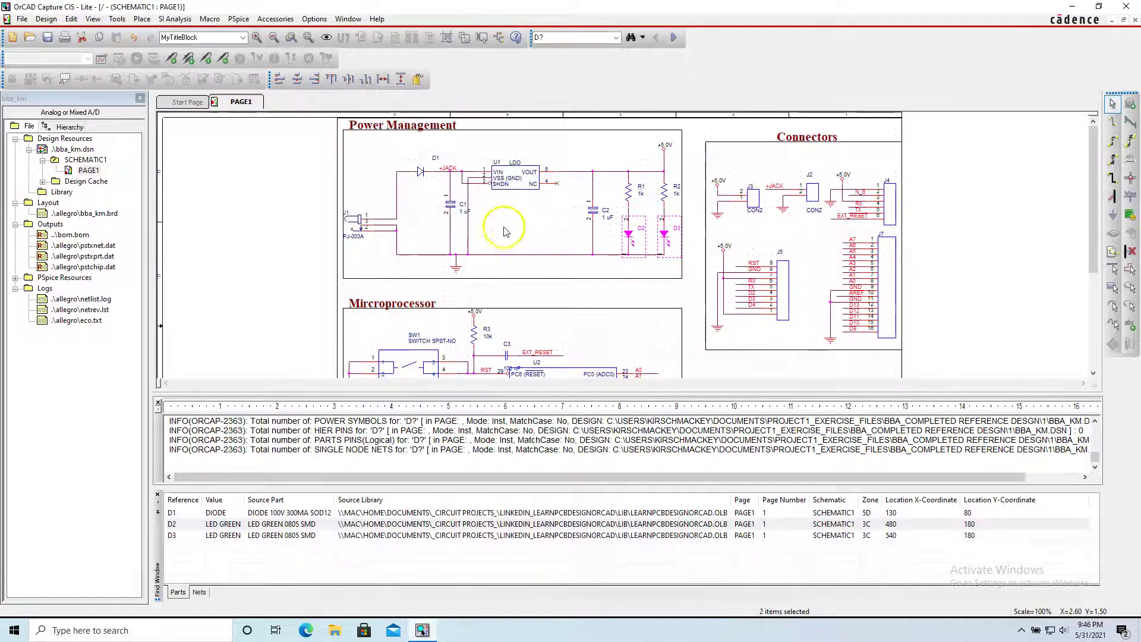
Step: Deselect LEDs D2 and D3 and save the schematic with their LEDC2012X120N footprints
click(524, 226)
ctrl+scroll(523, 228, down, 2)
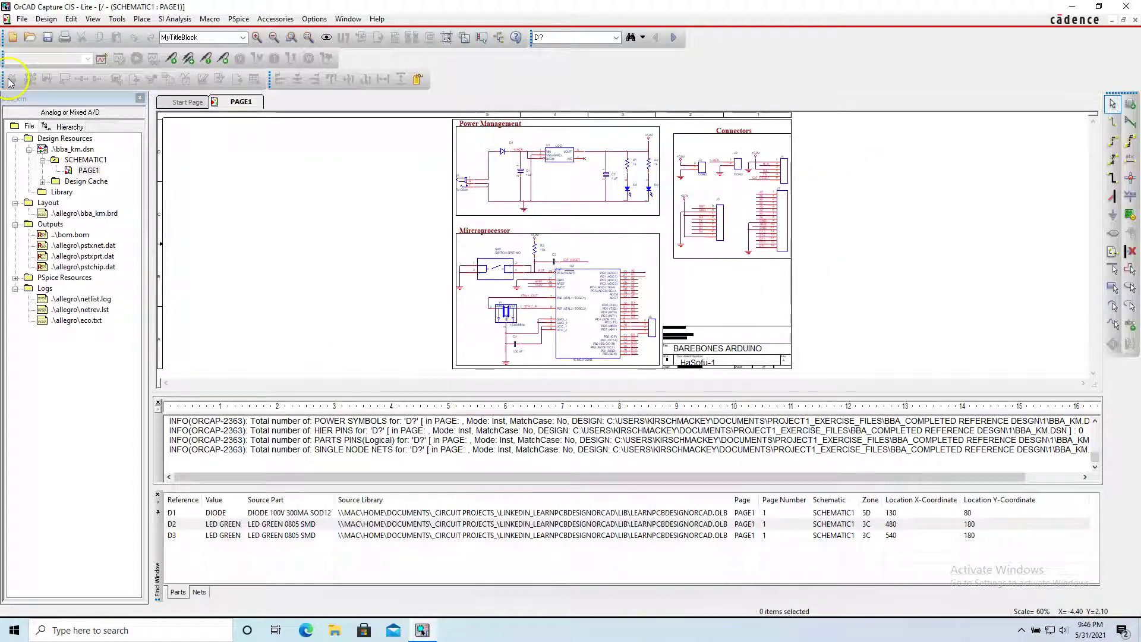
click(48, 38)
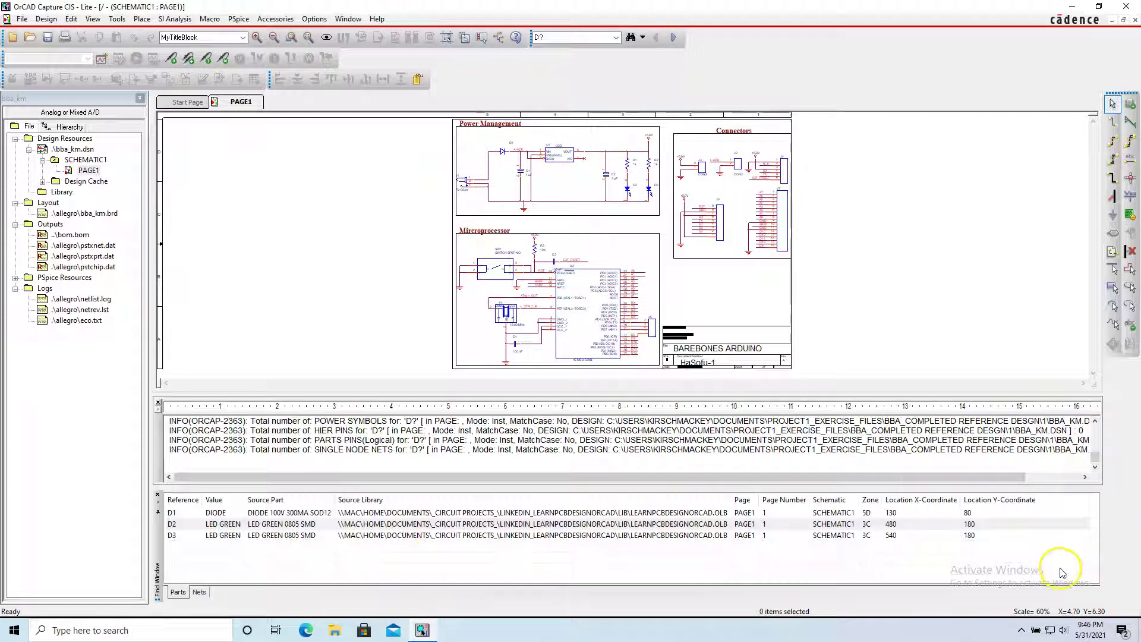
click(1022, 633)
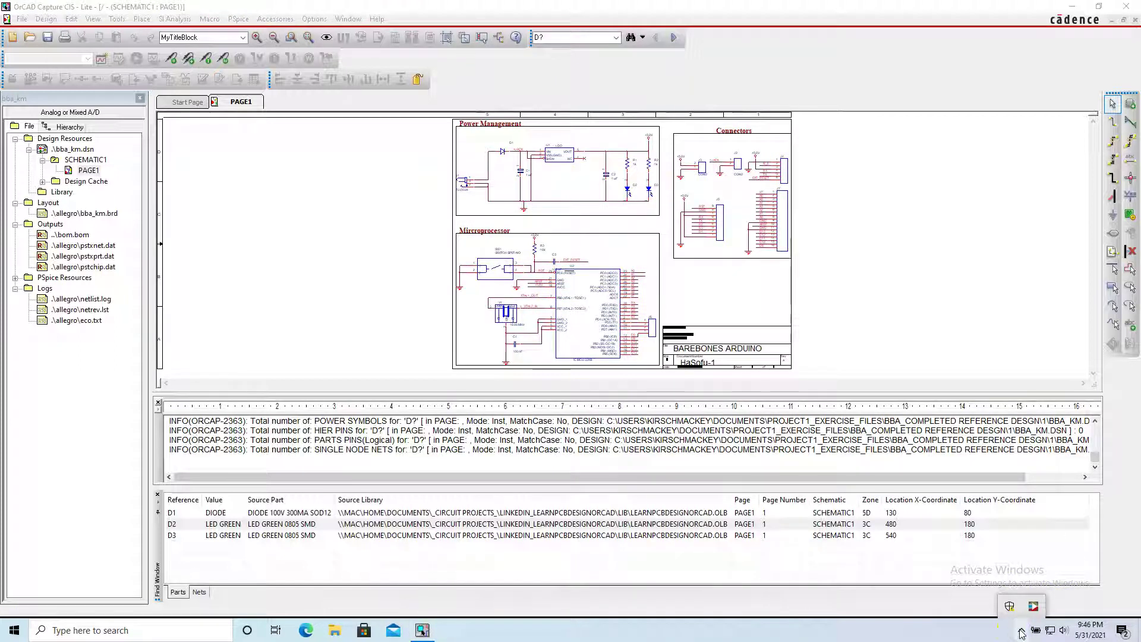